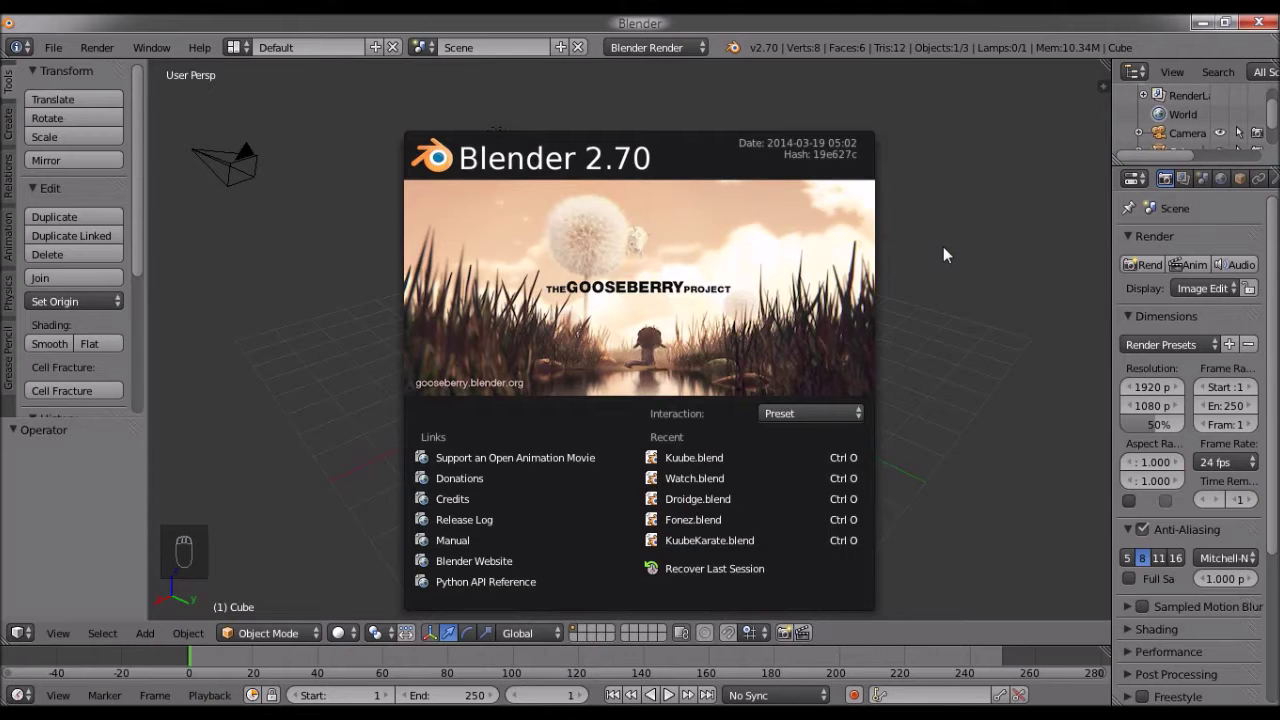
Dismiss the splash screen, look around the default cube, and bring up File > Open Recent
{"action": "left_click", "coordinate": [943, 246]}
{"action": "mouse_move", "coordinate": [683, 370]}
{"action": "middle_mouse_down"}
{"action": "mouse_move", "coordinate": [732, 339]}
{"action": "mouse_move", "coordinate": [657, 333]}
{"action": "mouse_move", "coordinate": [613, 414]}
{"action": "mouse_move", "coordinate": [635, 434]}
{"action": "mouse_move", "coordinate": [768, 436]}
{"action": "mouse_move", "coordinate": [743, 383]}
{"action": "mouse_move", "coordinate": [717, 371]}
{"action": "mouse_move", "coordinate": [671, 388]}
{"action": "middle_mouse_up"}
{"action": "scroll", "coordinate": [671, 388], "scroll_direction": "up", "scroll_amount": 3}
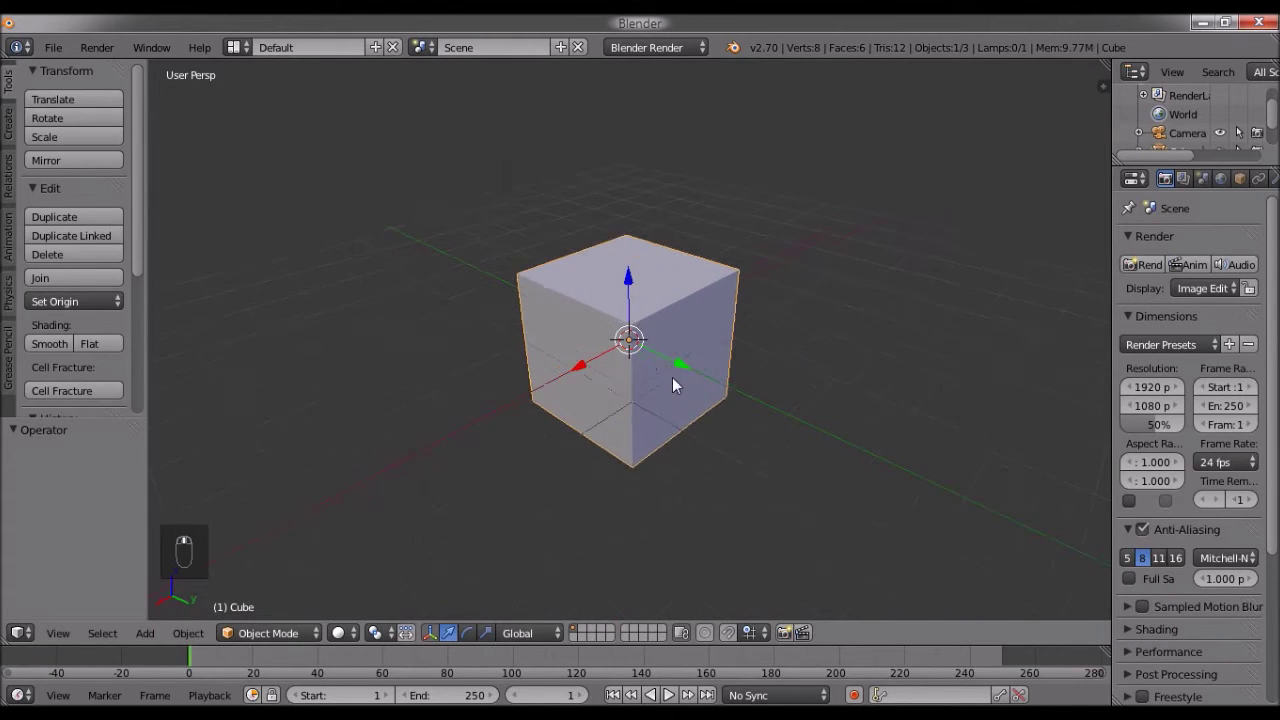
{"action": "left_click", "coordinate": [43, 55]}
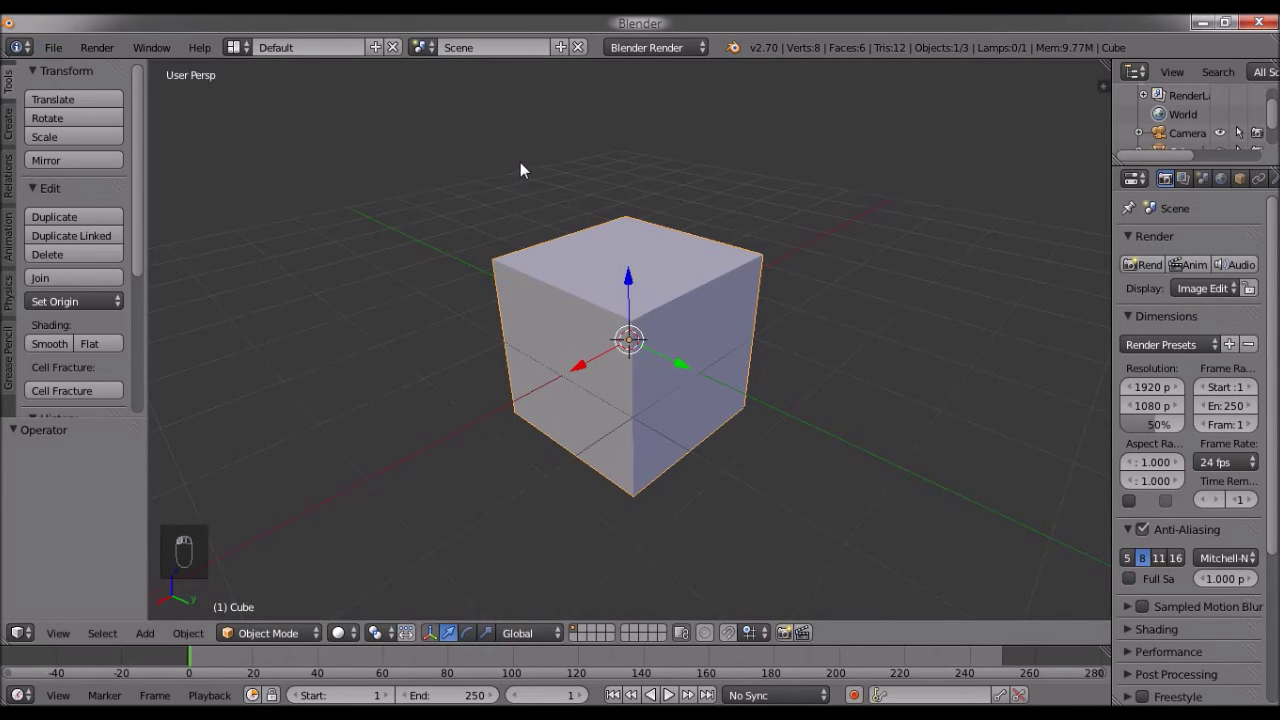
{"action": "middle_click_drag", "start_coordinate": [390, 220], "coordinate": [434, 260]}
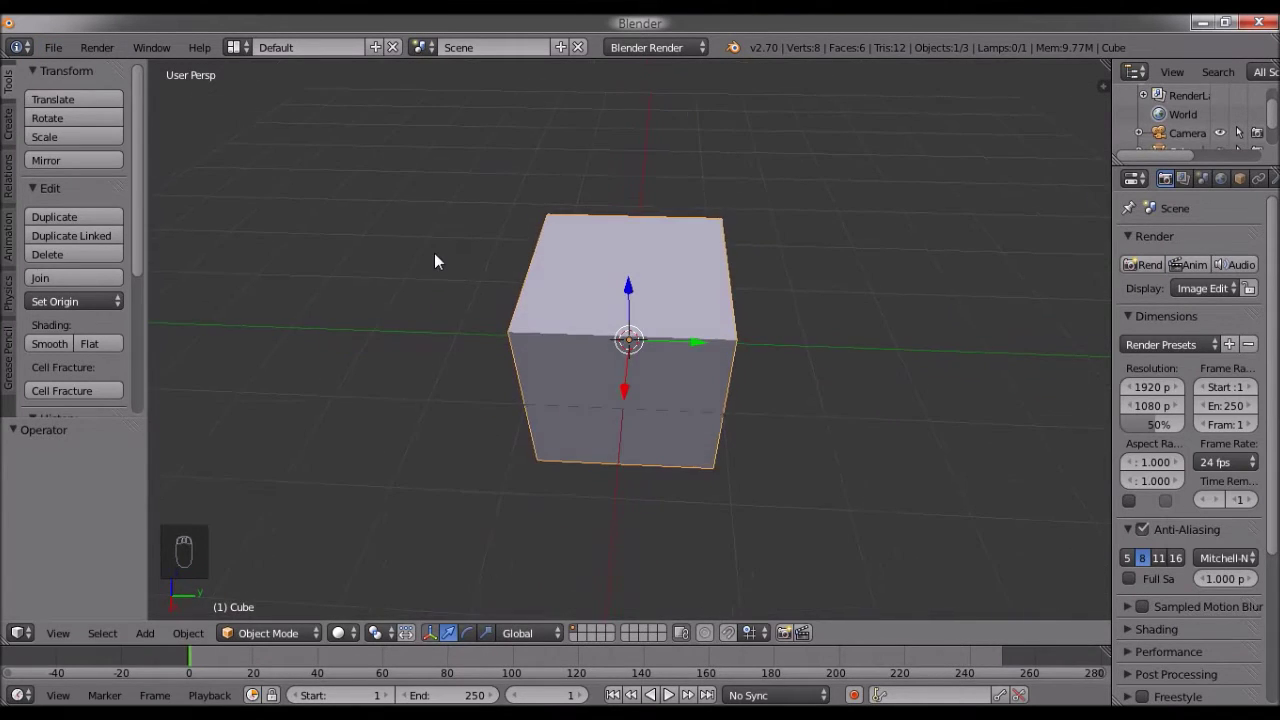
{"action": "left_click", "coordinate": [55, 47]}
Open Kuube.blend from the recent files and orbit around the character
{"action": "mouse_move", "coordinate": [99, 105]}
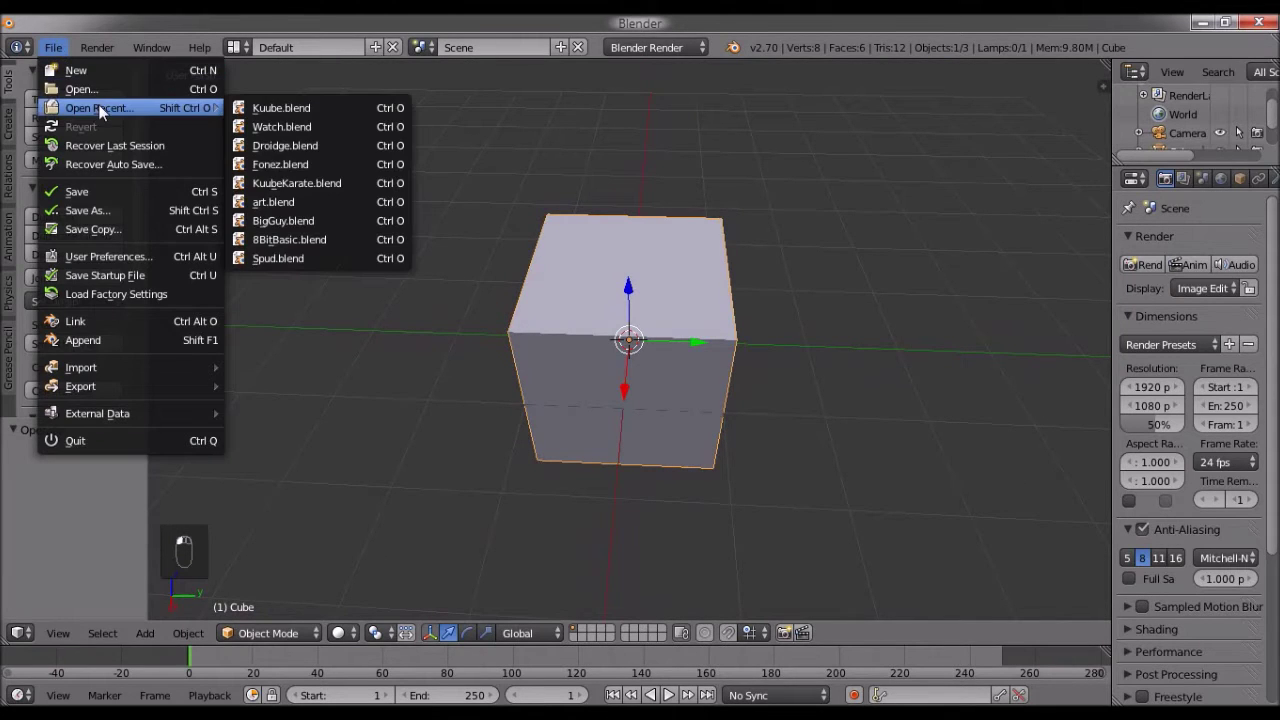
{"action": "left_click", "coordinate": [274, 108]}
{"action": "scroll", "coordinate": [570, 323], "scroll_direction": "up", "scroll_amount": 8}
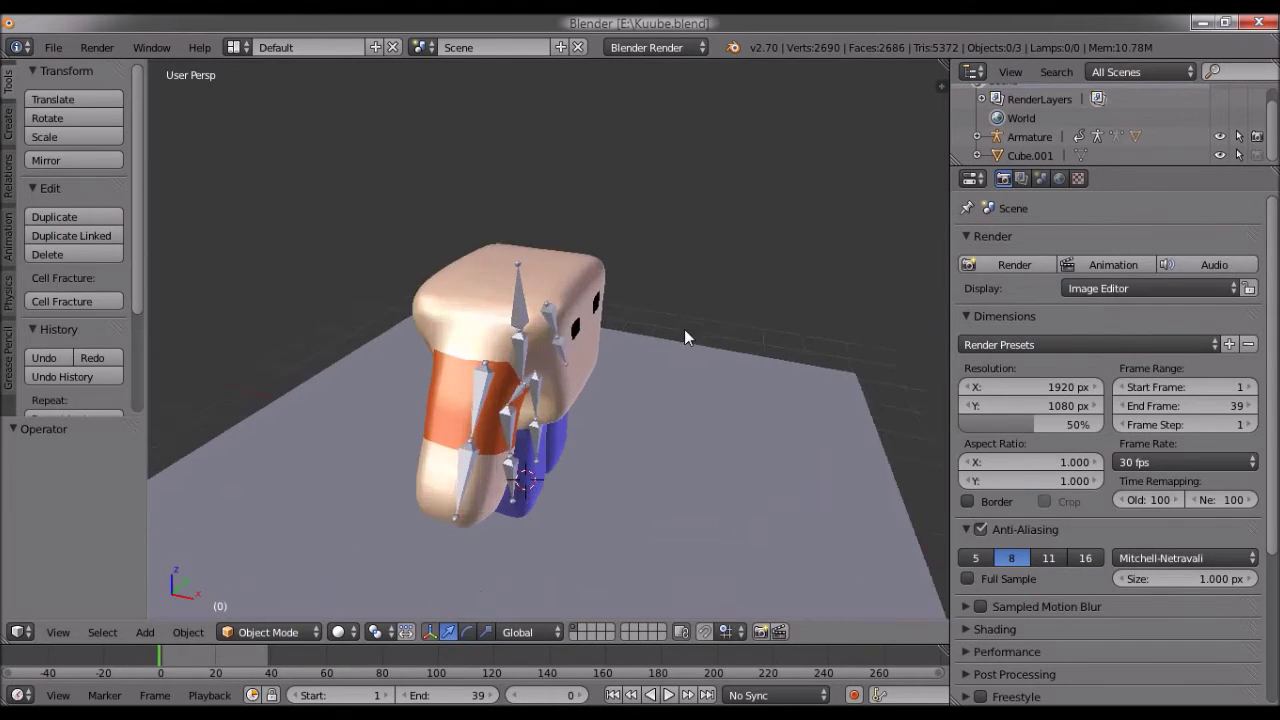
{"action": "middle_click_drag", "start_coordinate": [568, 327], "coordinate": [523, 255]}
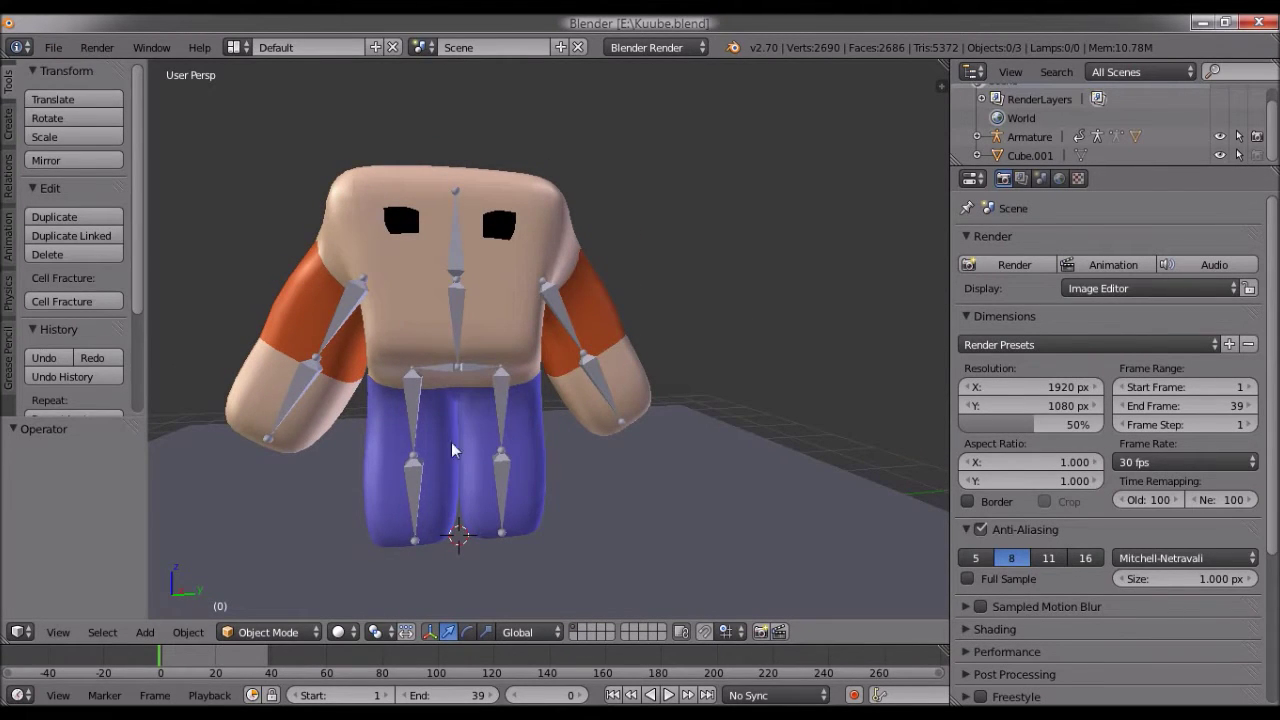
{"action": "middle_click_drag", "start_coordinate": [451, 442], "coordinate": [632, 508]}
{"action": "scroll", "coordinate": [763, 491], "scroll_direction": "down", "scroll_amount": 5}
{"action": "scroll", "coordinate": [633, 505], "scroll_direction": "up", "scroll_amount": 4}
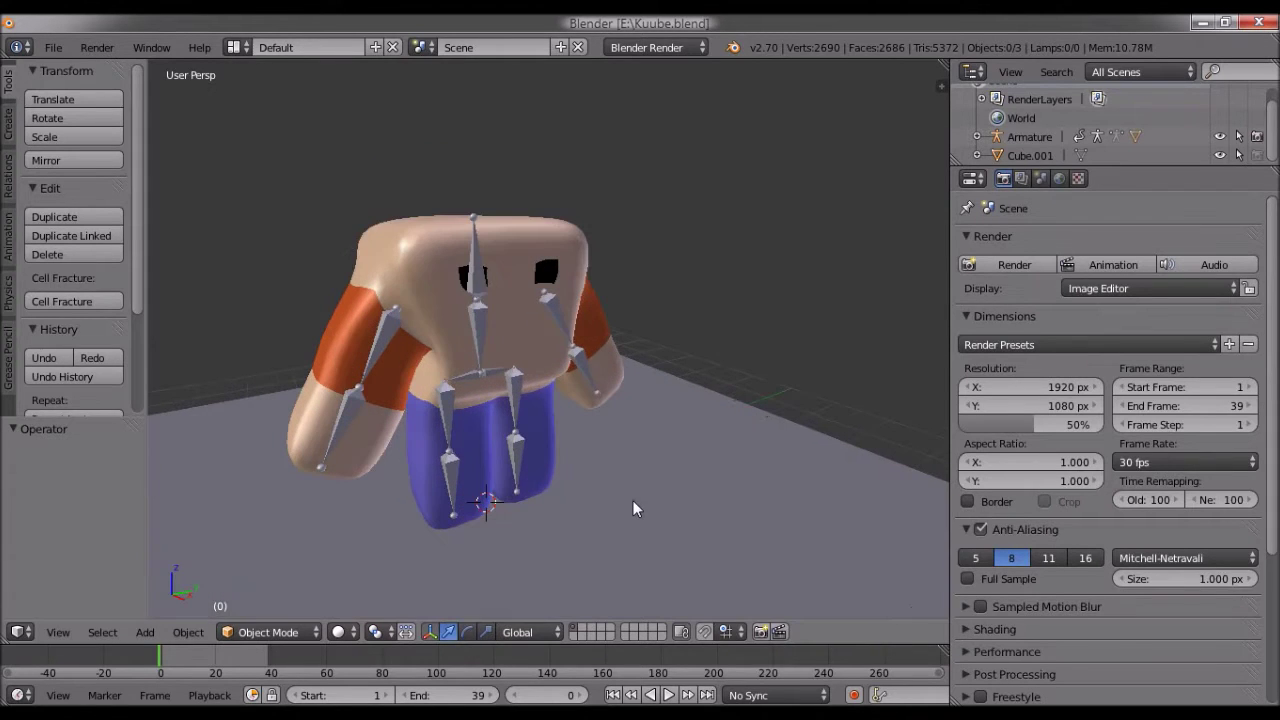
Scrub the animation from frame 6 to 25, then back to frame 0
{"action": "left_click", "coordinate": [177, 663]}
{"action": "left_click_drag", "start_coordinate": [183, 665], "coordinate": [229, 665]}
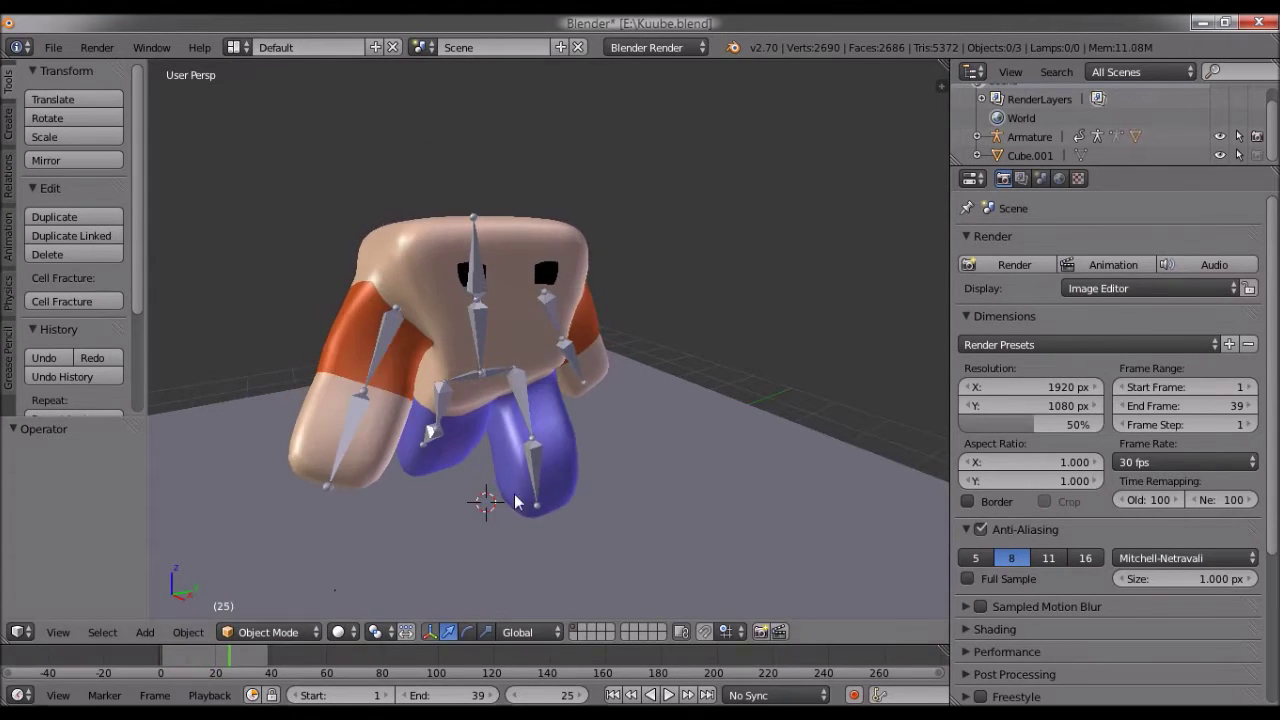
{"action": "middle_click_drag", "start_coordinate": [600, 430], "coordinate": [636, 428]}
{"action": "scroll", "coordinate": [649, 438], "scroll_direction": "up", "scroll_amount": 3}
{"action": "scroll", "coordinate": [647, 450], "scroll_direction": "up", "scroll_amount": 4}
{"action": "scroll", "coordinate": [647, 450], "scroll_direction": "down", "scroll_amount": 3}
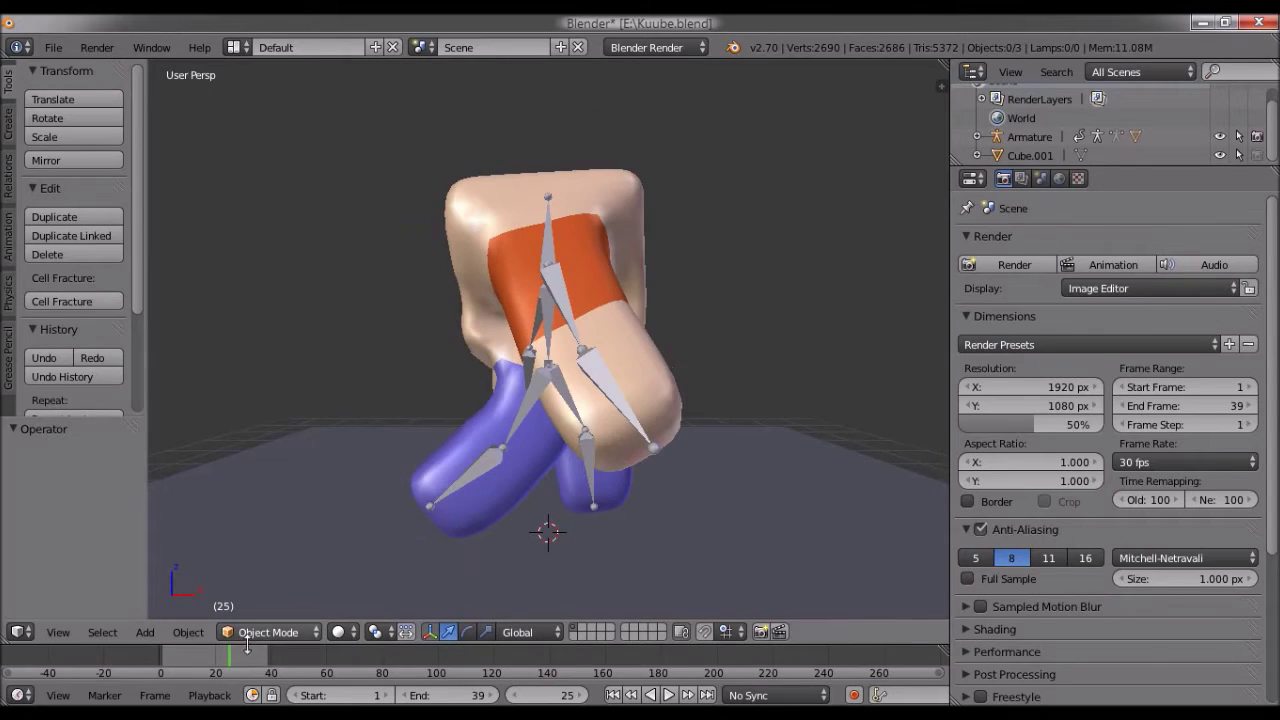
{"action": "left_click_drag", "start_coordinate": [232, 665], "coordinate": [160, 654]}
{"action": "mouse_move", "coordinate": [680, 368]}
{"action": "middle_mouse_down"}
{"action": "mouse_move", "coordinate": [512, 395]}
{"action": "mouse_move", "coordinate": [449, 390]}
{"action": "mouse_move", "coordinate": [572, 393]}
{"action": "mouse_move", "coordinate": [583, 418]}
{"action": "mouse_move", "coordinate": [505, 396]}
{"action": "mouse_move", "coordinate": [618, 384]}
{"action": "mouse_move", "coordinate": [466, 375]}
{"action": "mouse_move", "coordinate": [588, 336]}
{"action": "mouse_move", "coordinate": [666, 347]}
{"action": "middle_mouse_up"}
{"action": "scroll", "coordinate": [583, 411], "scroll_direction": "down", "scroll_amount": 5}
{"action": "scroll", "coordinate": [567, 391], "scroll_direction": "up", "scroll_amount": 2}
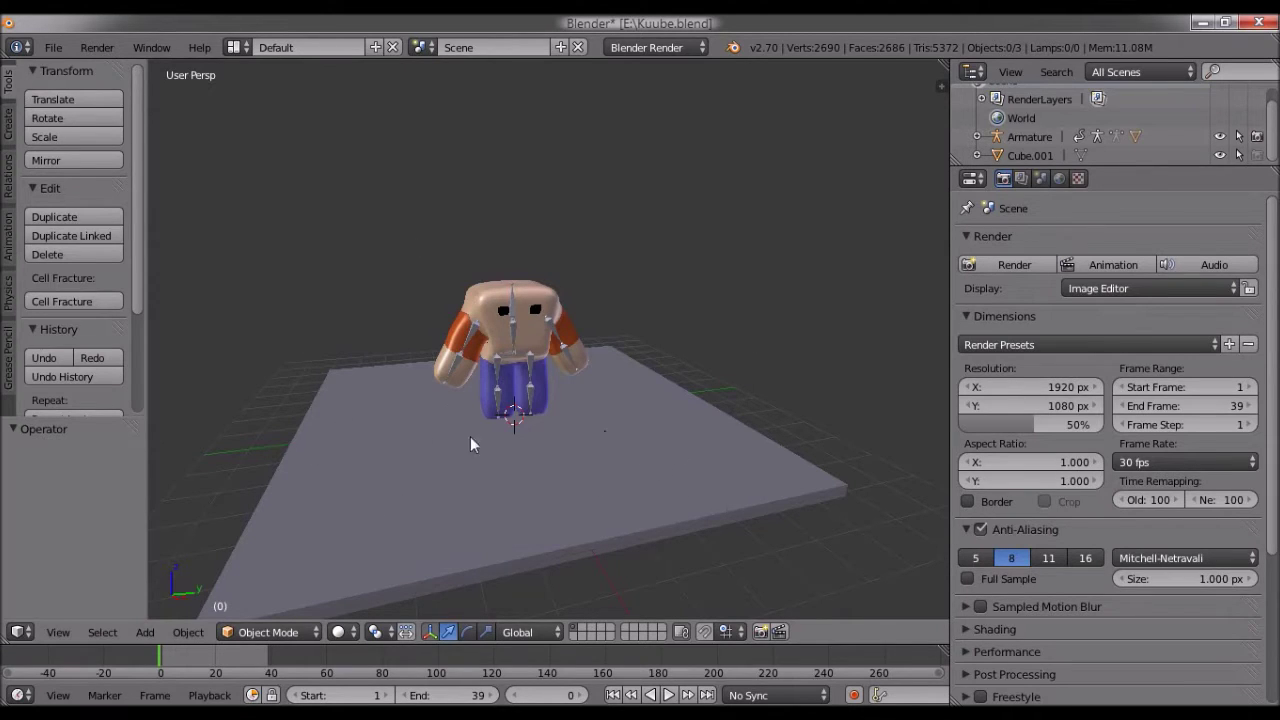
{"action": "middle_click_drag", "start_coordinate": [472, 444], "coordinate": [556, 444]}
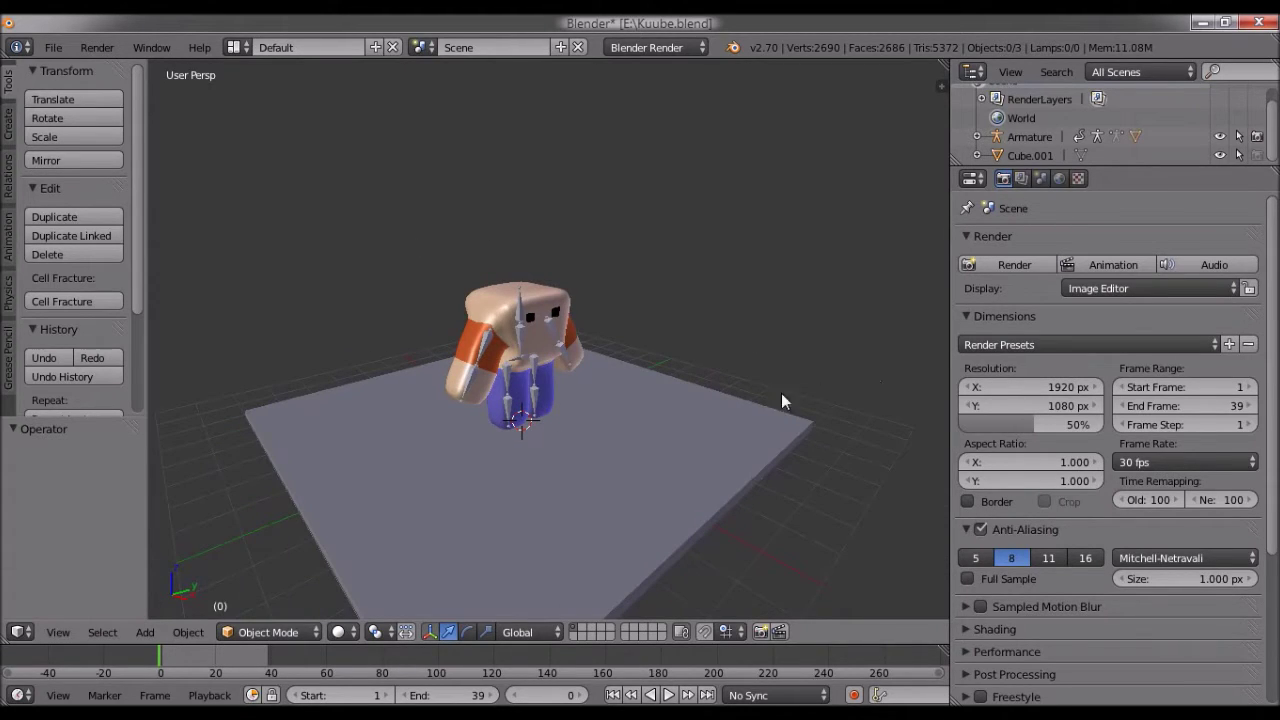
{"action": "middle_click_drag", "start_coordinate": [770, 396], "coordinate": [660, 357]}
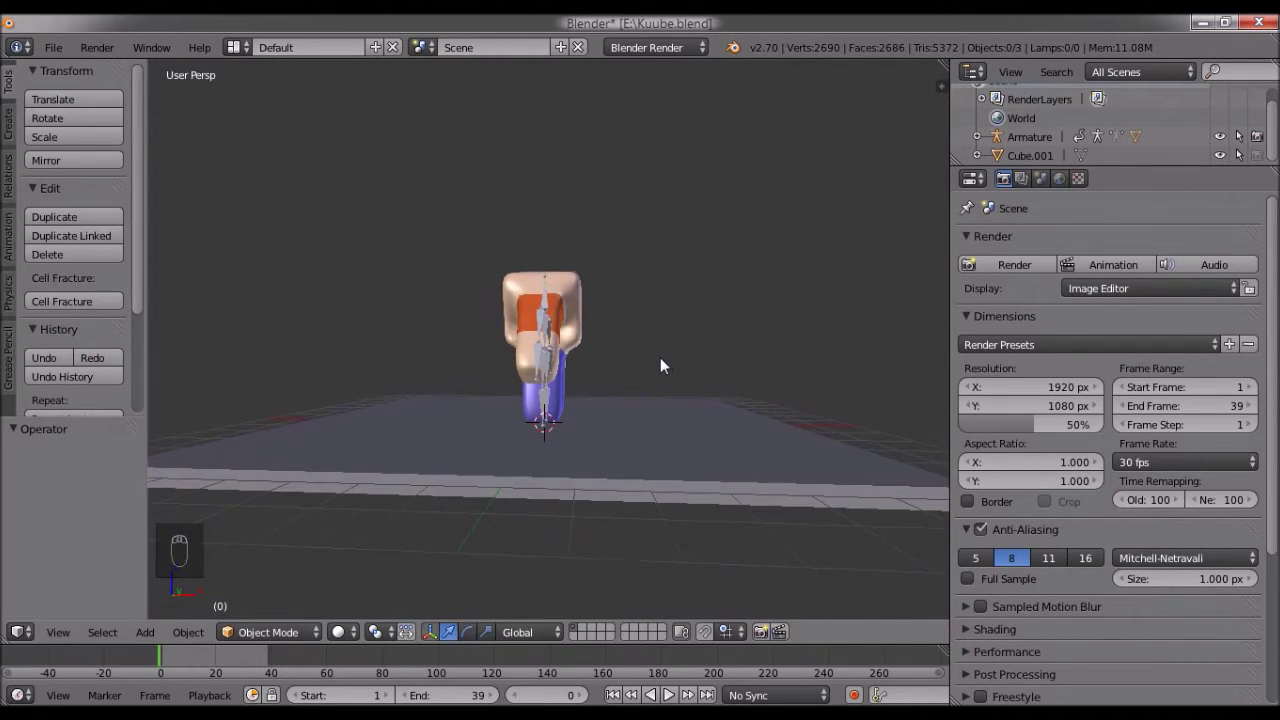
View the character in Front Ortho via the right-side view and zoom
{"action": "key", "text": "KP_3"}
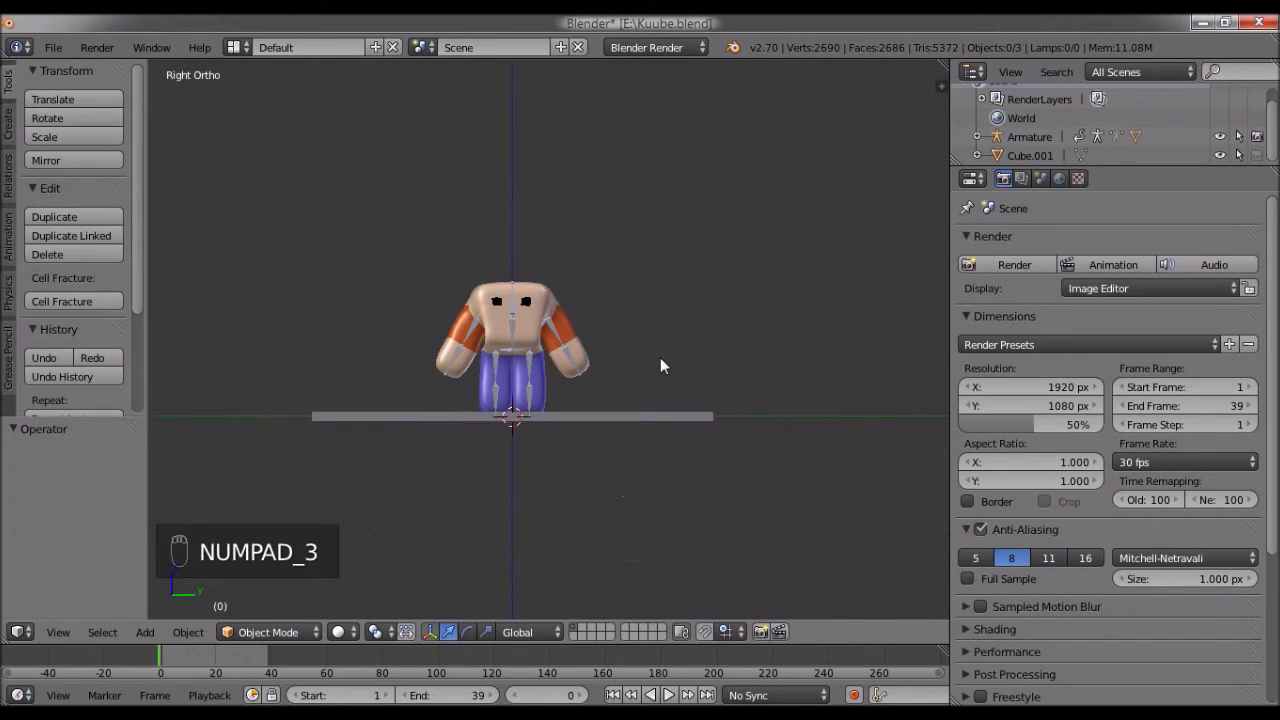
{"action": "key", "text": "KP_1"}
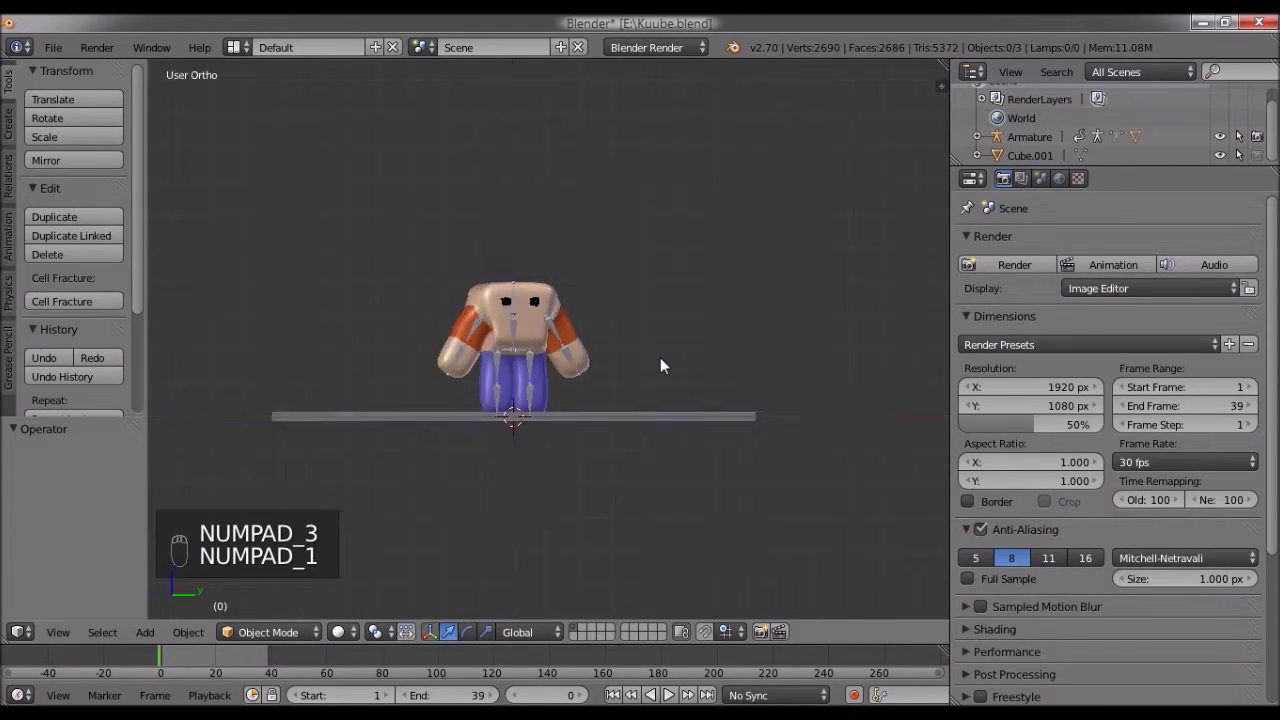
{"action": "scroll", "coordinate": [662, 333], "scroll_direction": "up", "scroll_amount": 3}
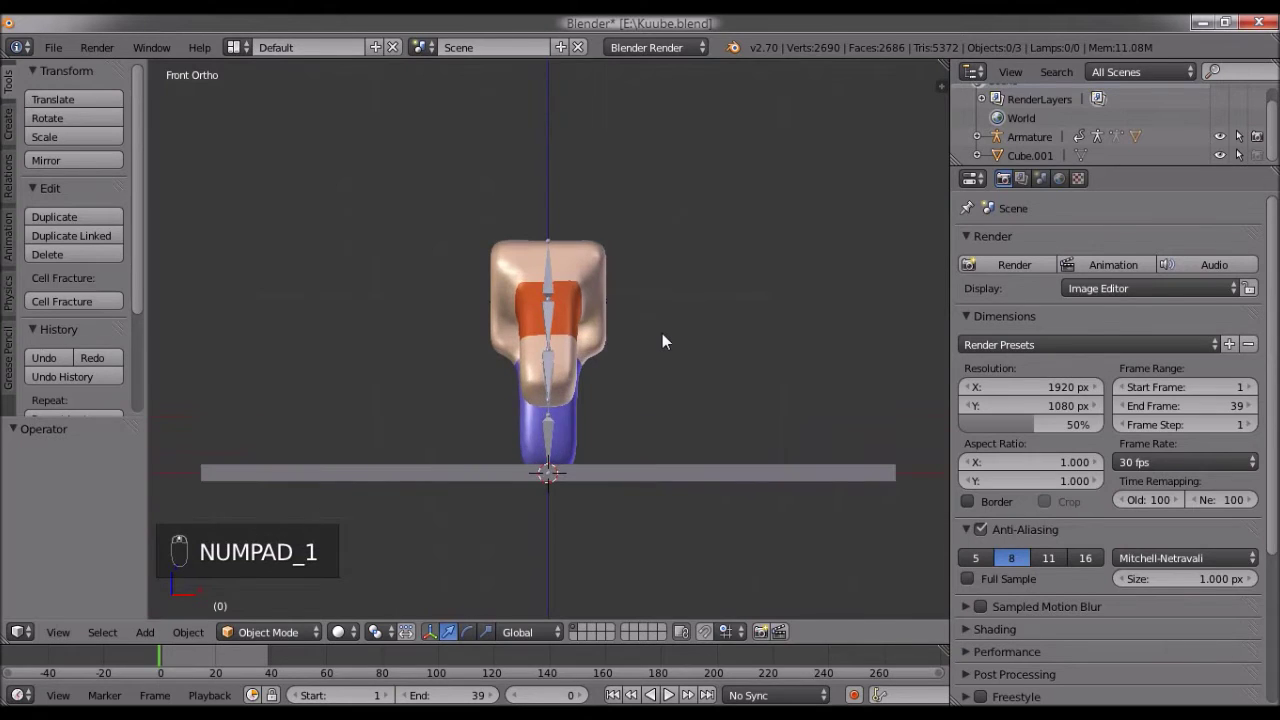
{"action": "scroll", "coordinate": [662, 333], "scroll_direction": "down", "scroll_amount": 1}
{"action": "scroll", "coordinate": [662, 333], "scroll_direction": "up", "scroll_amount": 2}
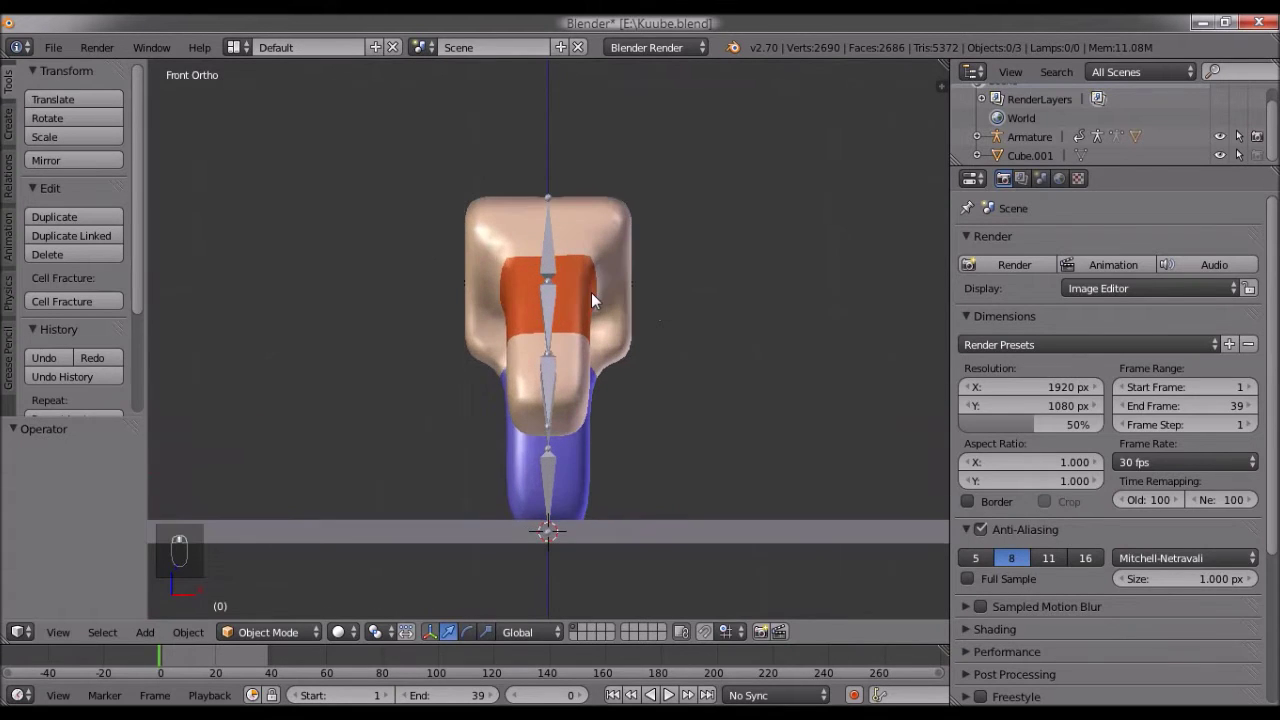
{"action": "scroll", "coordinate": [591, 292], "scroll_direction": "down", "scroll_amount": 2}
{"action": "scroll", "coordinate": [591, 292], "scroll_direction": "up", "scroll_amount": 3}
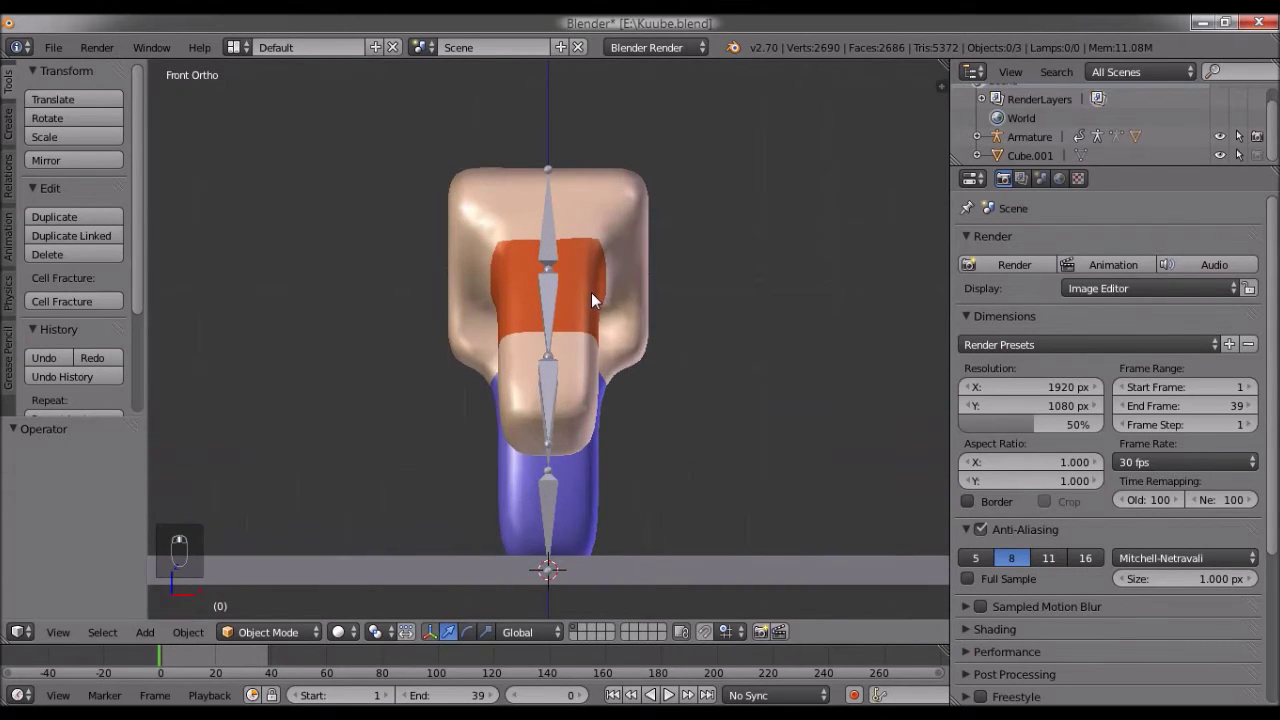
{"action": "scroll", "coordinate": [591, 292], "scroll_direction": "down", "scroll_amount": 2}
{"action": "scroll", "coordinate": [591, 292], "scroll_direction": "up", "scroll_amount": 1}
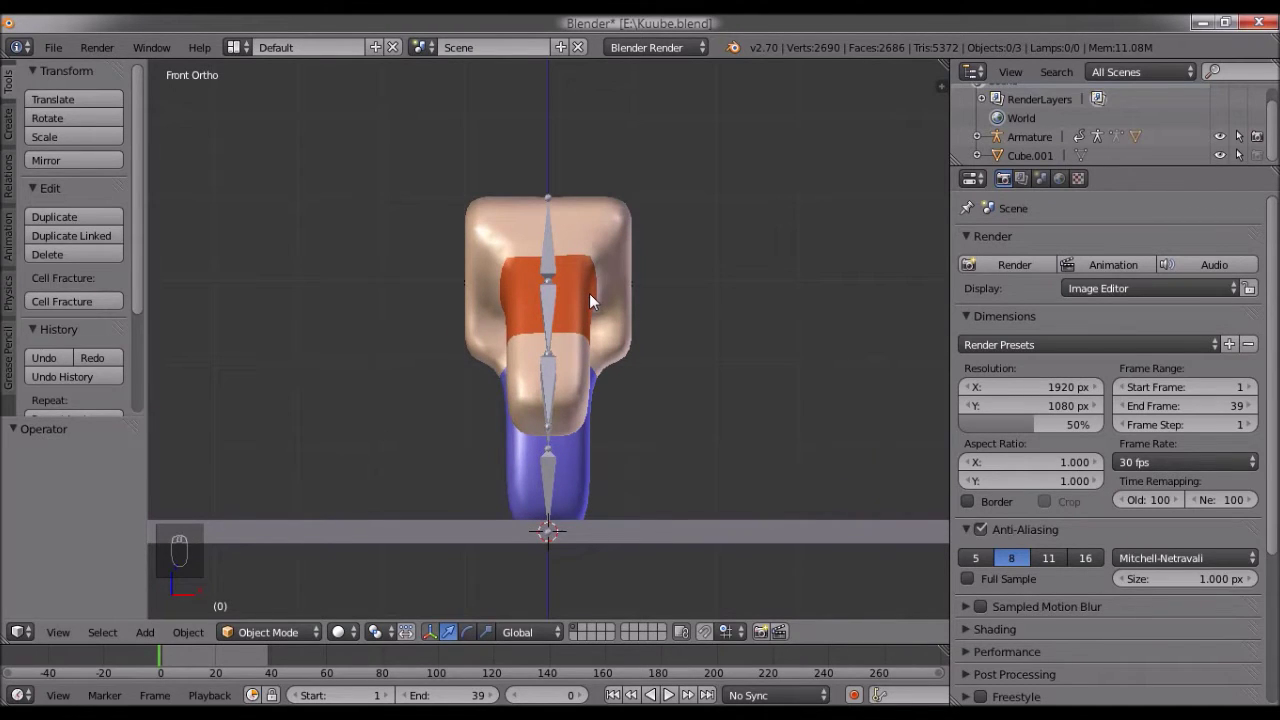
{"action": "scroll", "coordinate": [594, 293], "scroll_direction": "down", "scroll_amount": 2}
{"action": "scroll", "coordinate": [595, 292], "scroll_direction": "up", "scroll_amount": 2}
{"action": "scroll", "coordinate": [595, 292], "scroll_direction": "down", "scroll_amount": 1}
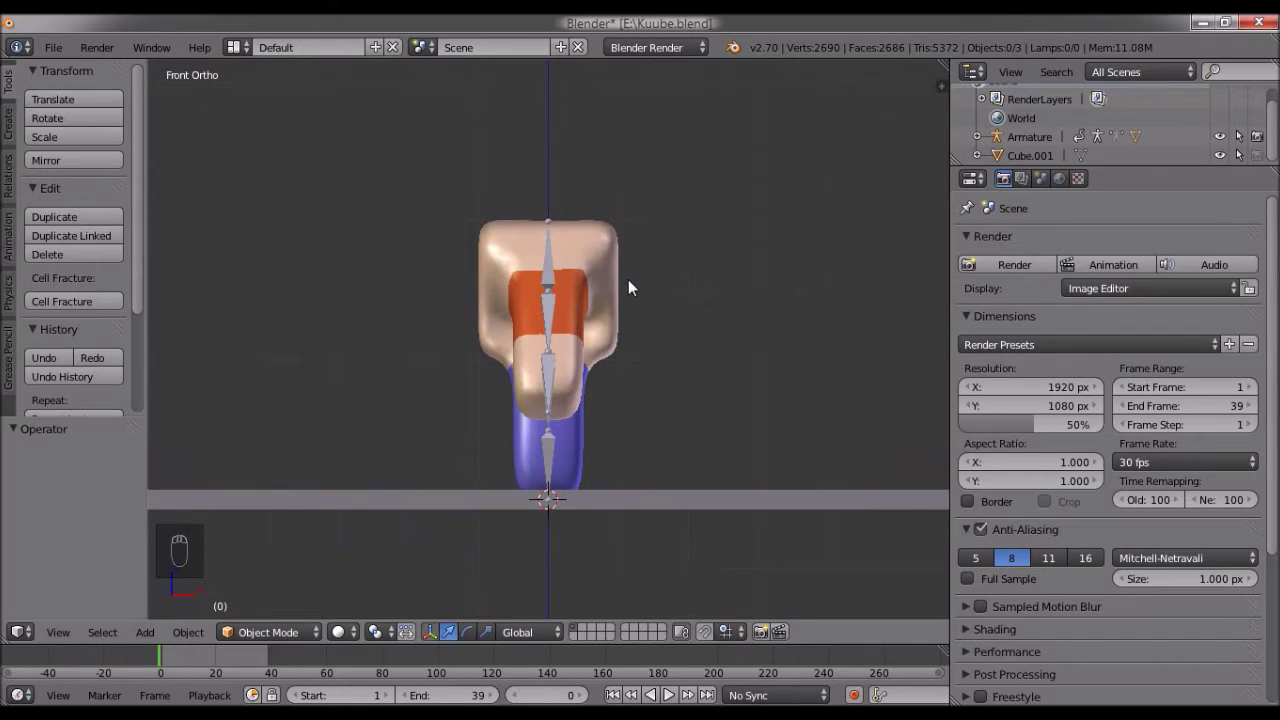
Pan and frame the whole scene, then show the Create tab's addable primitives
{"action": "middle_click_drag", "start_coordinate": [628, 284], "coordinate": [625, 322], "text": "shift"}
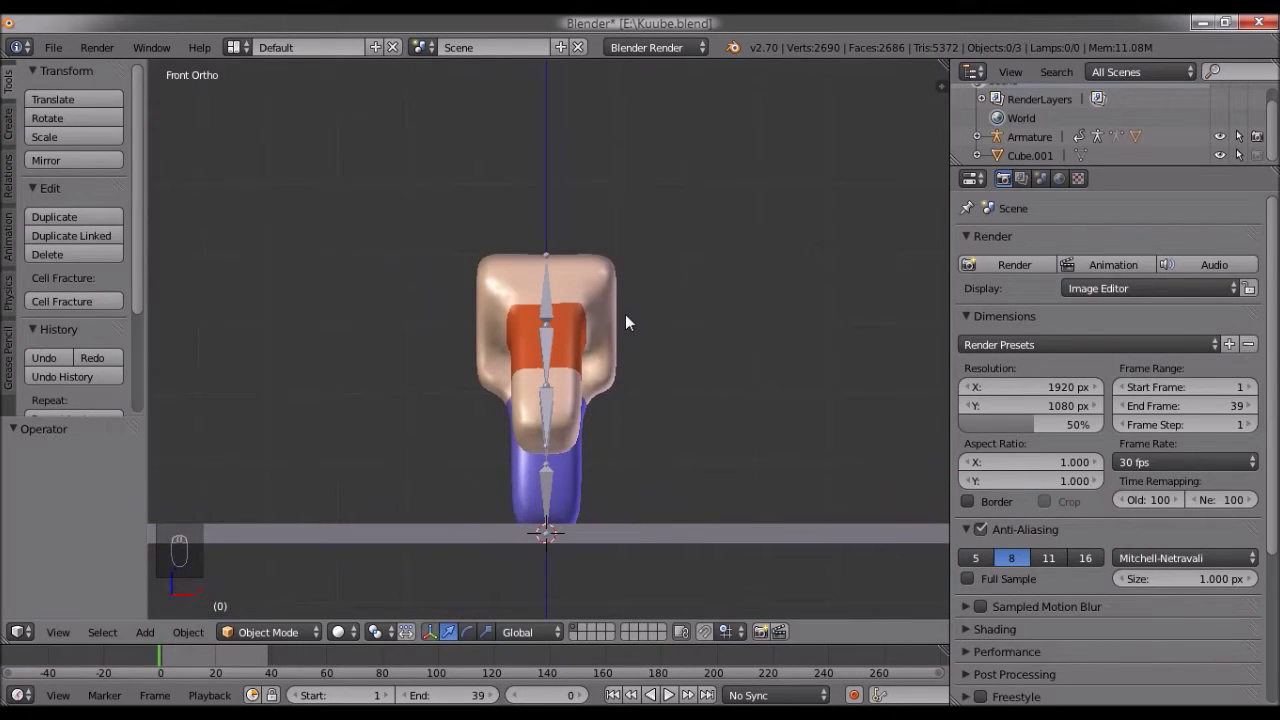
{"action": "key", "text": "Home"}
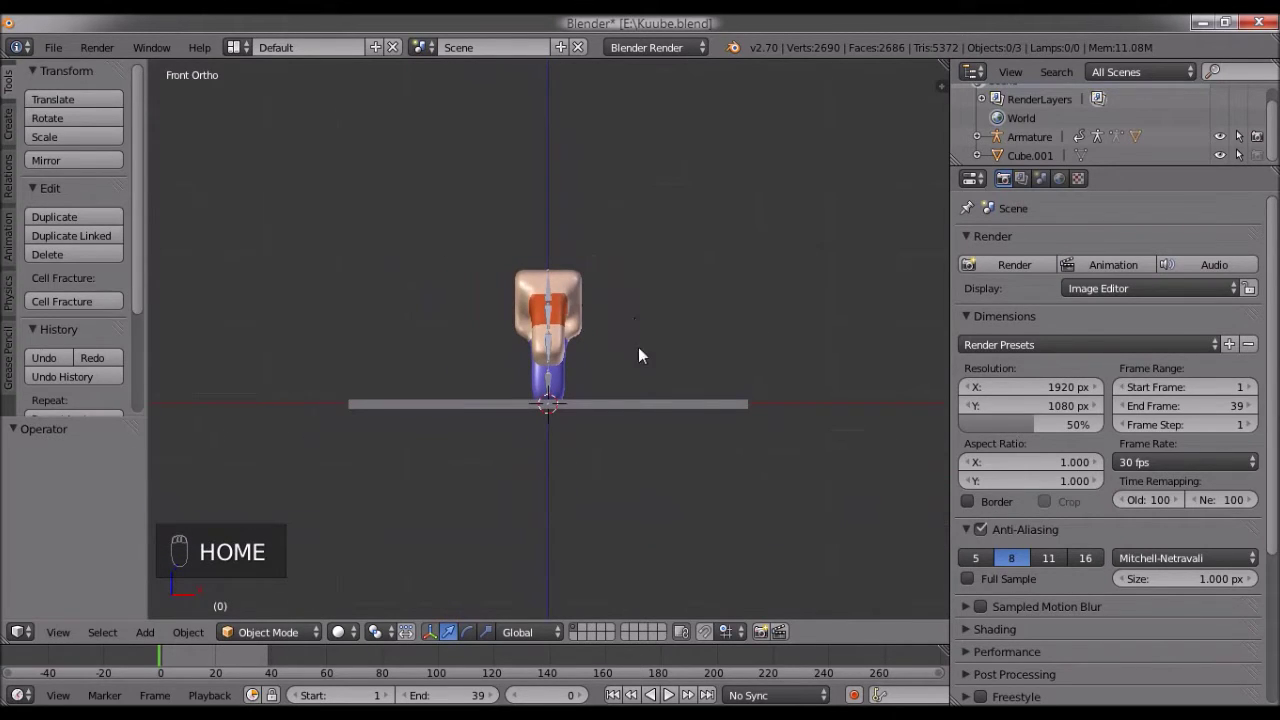
{"action": "scroll", "coordinate": [638, 347], "scroll_direction": "up", "scroll_amount": 4}
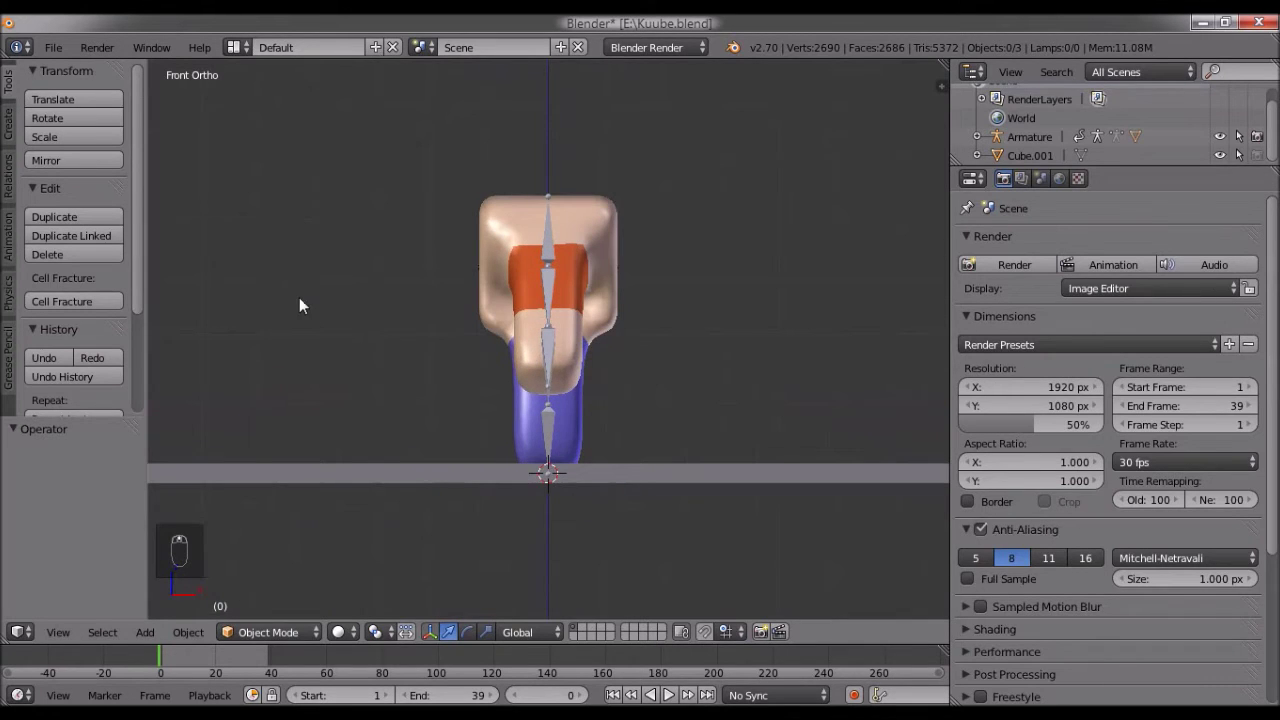
{"action": "scroll", "coordinate": [299, 305], "scroll_direction": "down", "scroll_amount": 1}
{"action": "left_click", "coordinate": [12, 124]}
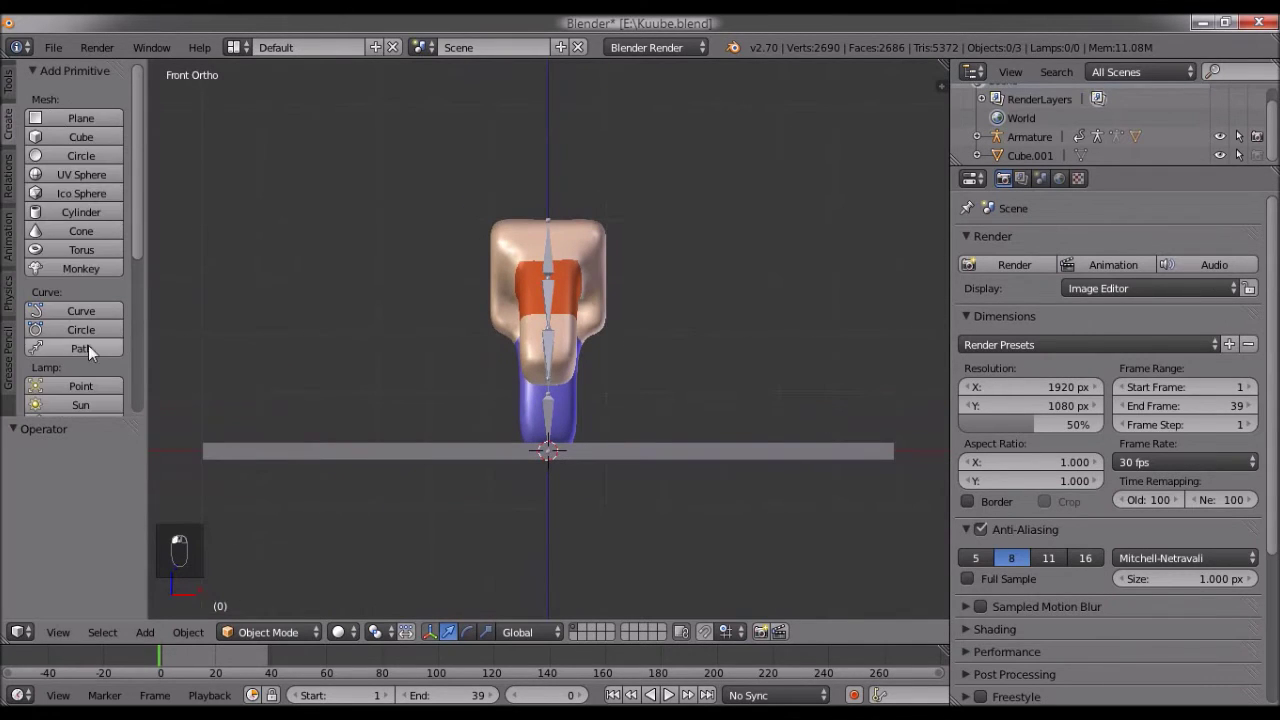
Add a camera at the 3D cursor and orbit into a perspective view
{"action": "scroll", "coordinate": [88, 345], "scroll_direction": "down", "scroll_amount": 3}
{"action": "scroll", "coordinate": [85, 360], "scroll_direction": "down", "scroll_amount": 4}
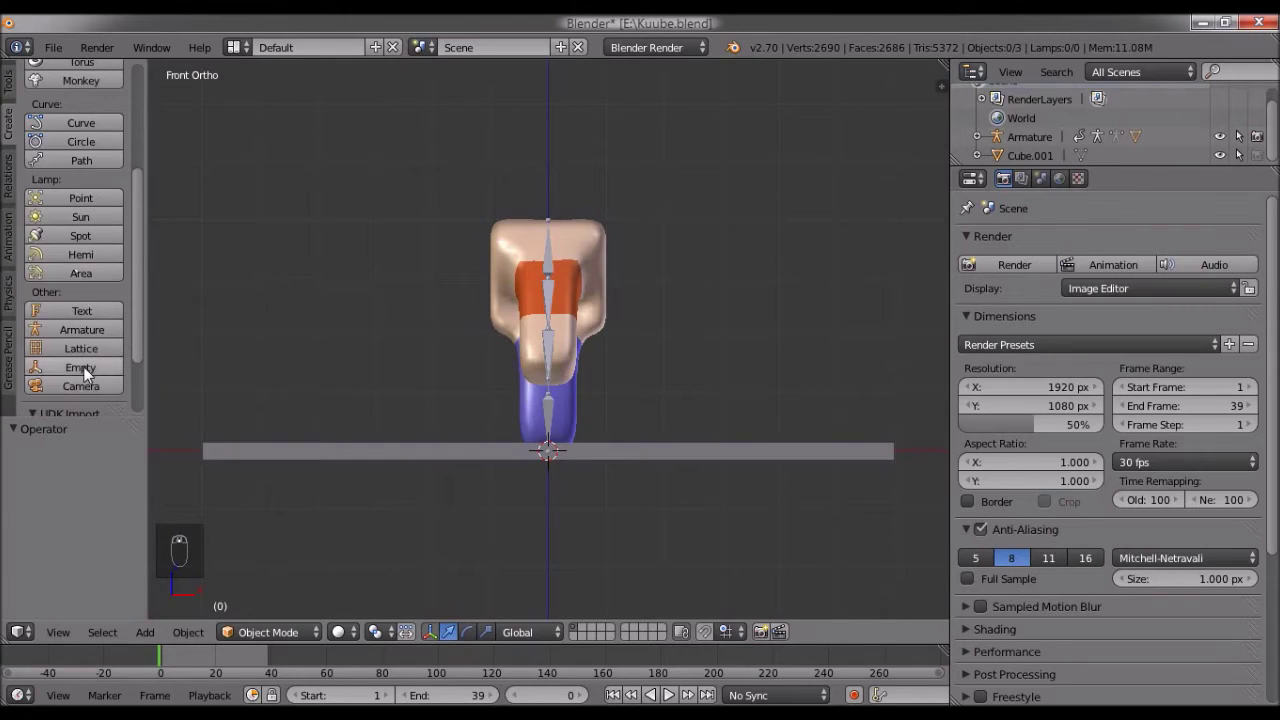
{"action": "left_click", "coordinate": [99, 308]}
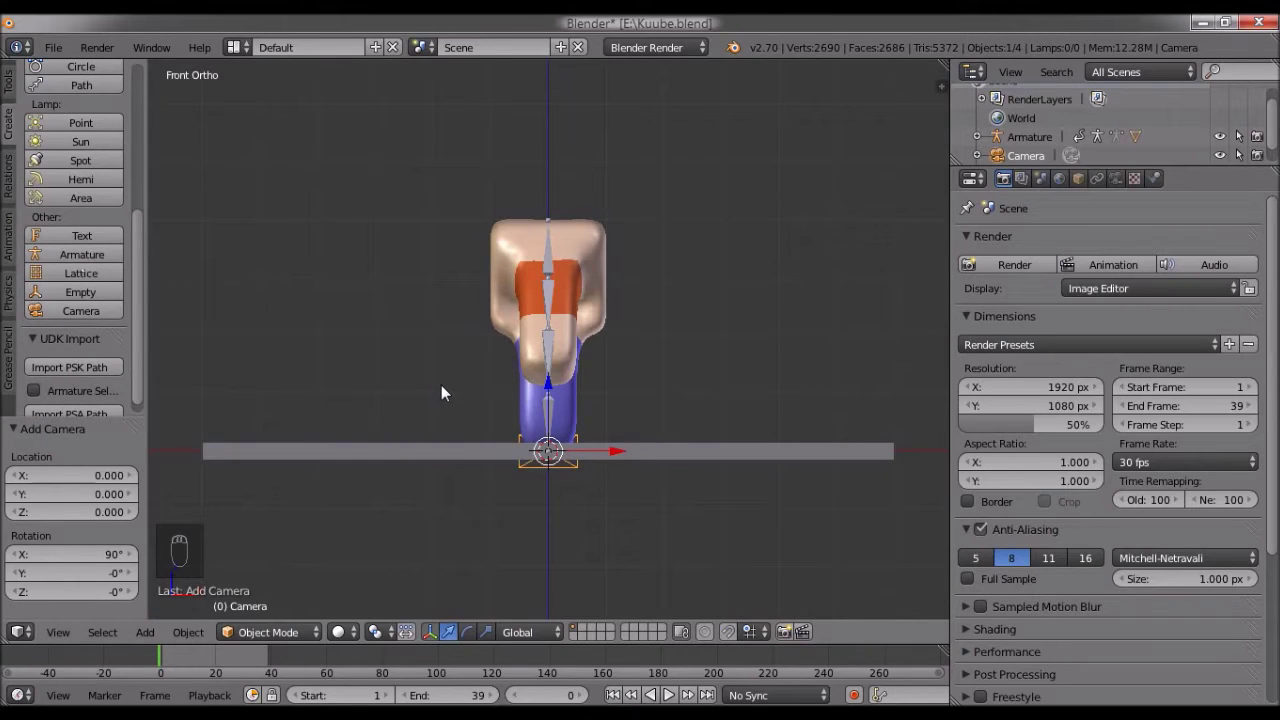
{"action": "middle_click_drag", "start_coordinate": [444, 386], "coordinate": [773, 400]}
{"action": "scroll", "coordinate": [758, 385], "scroll_direction": "down", "scroll_amount": 6}
{"action": "scroll", "coordinate": [629, 426], "scroll_direction": "up", "scroll_amount": 3}
{"action": "scroll", "coordinate": [567, 402], "scroll_direction": "up", "scroll_amount": 2}
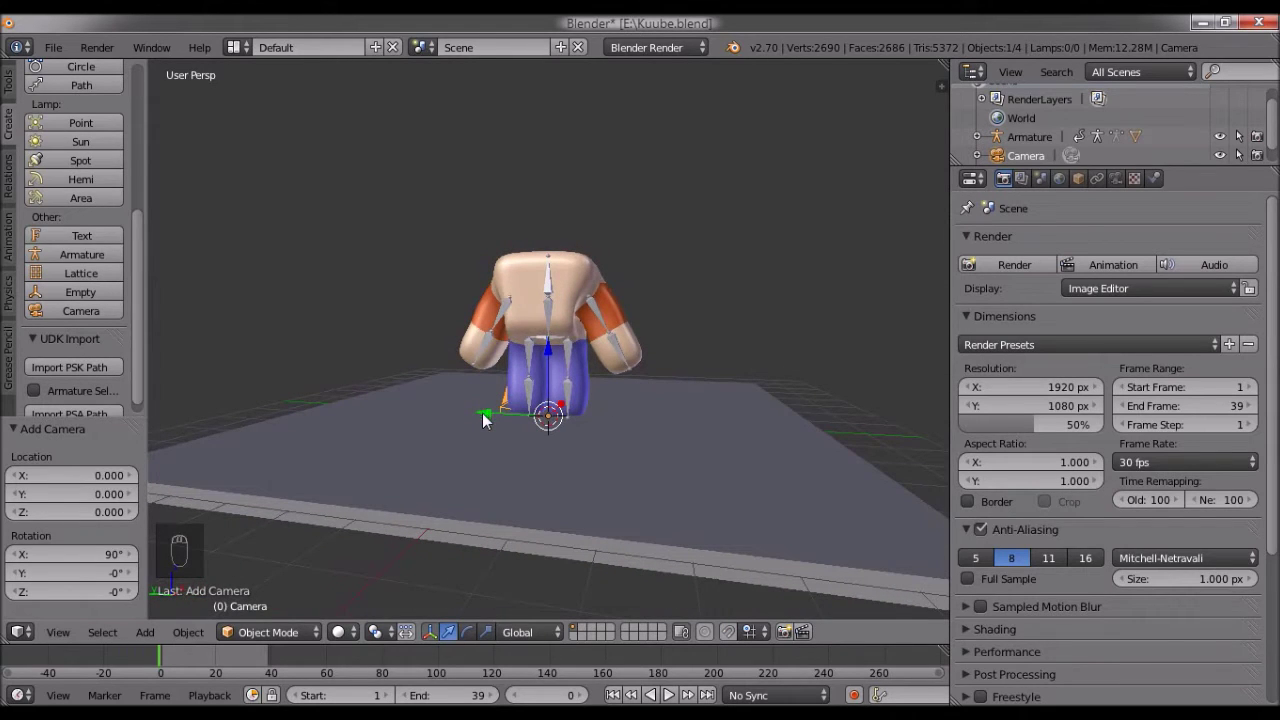
Move the camera to Y −7, scale it by 4.714, and look through it
{"action": "left_click_drag", "start_coordinate": [483, 417], "coordinate": [806, 435]}
{"action": "middle_click_drag", "start_coordinate": [806, 435], "coordinate": [678, 424]}
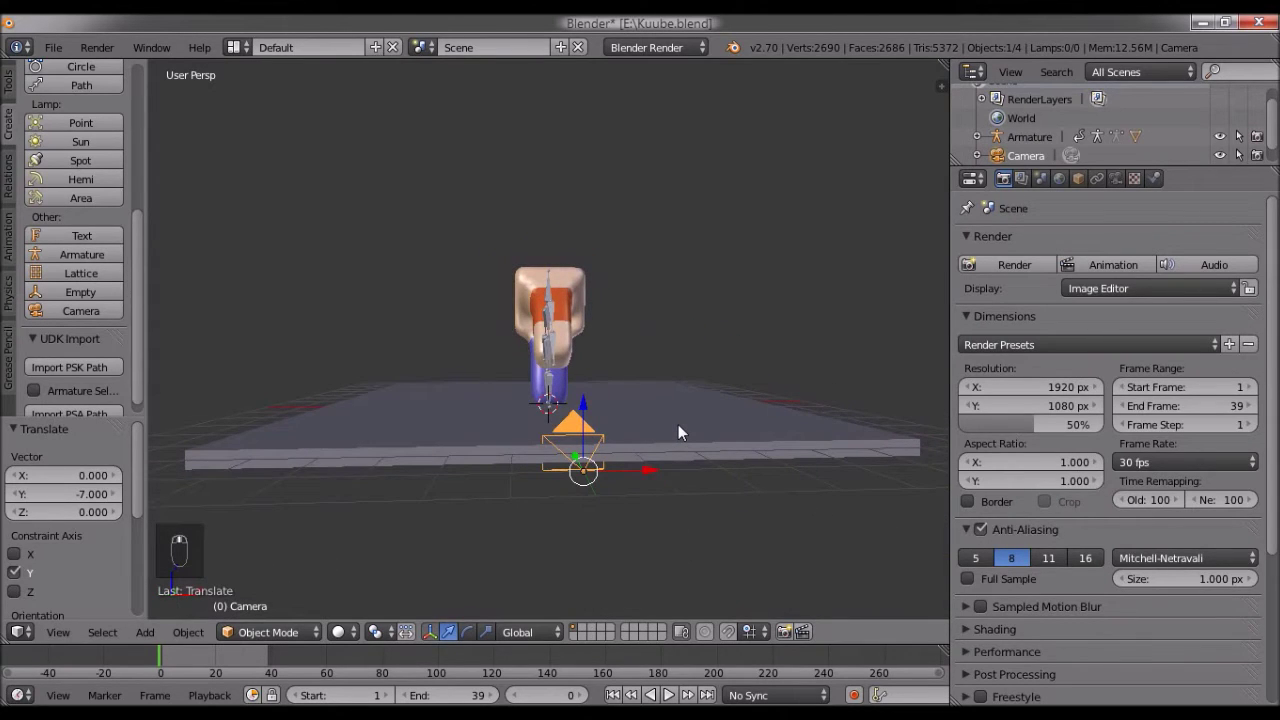
{"action": "key", "text": "s"}
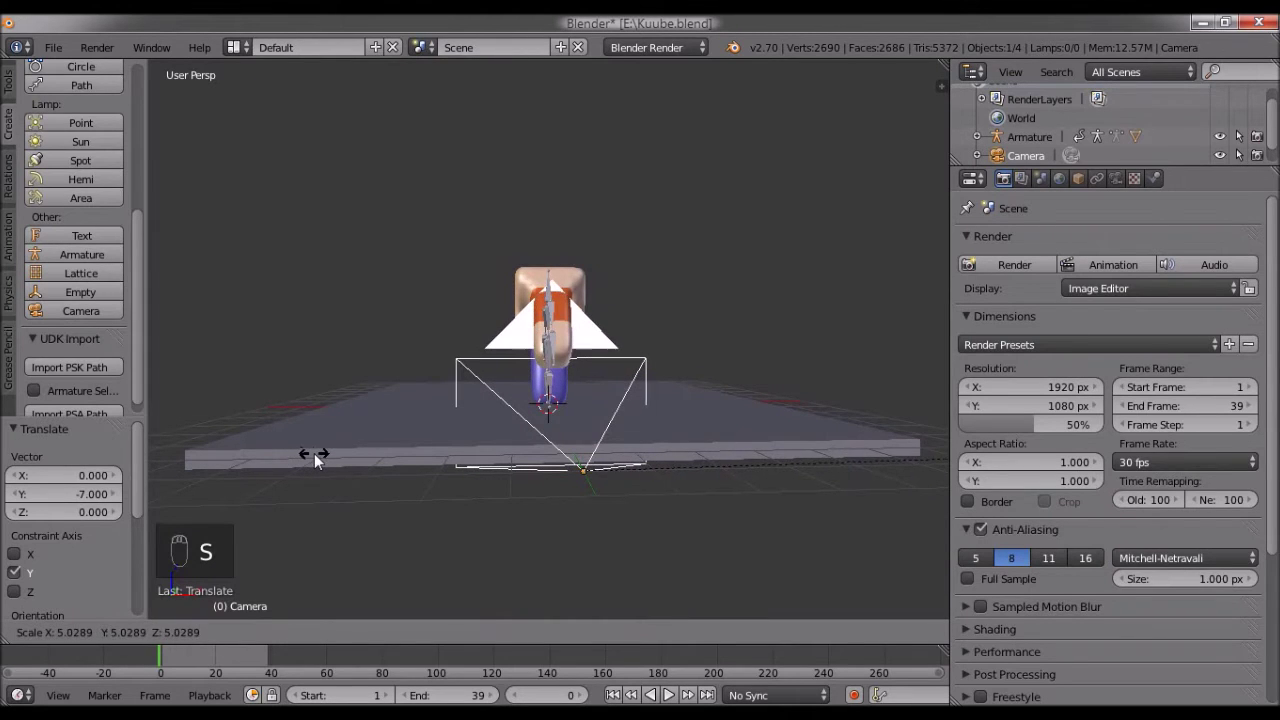
{"action": "left_click", "coordinate": [281, 459]}
{"action": "middle_click_drag", "start_coordinate": [304, 448], "coordinate": [362, 456]}
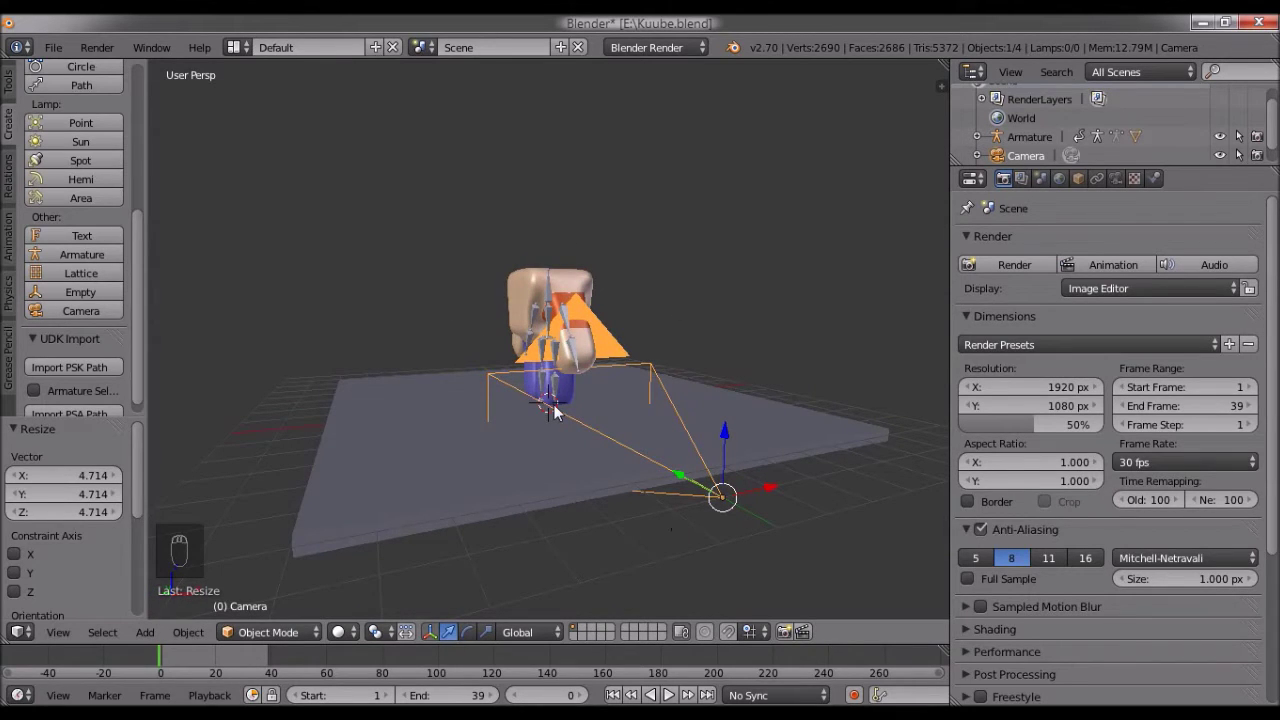
{"action": "key", "text": "KP_0"}
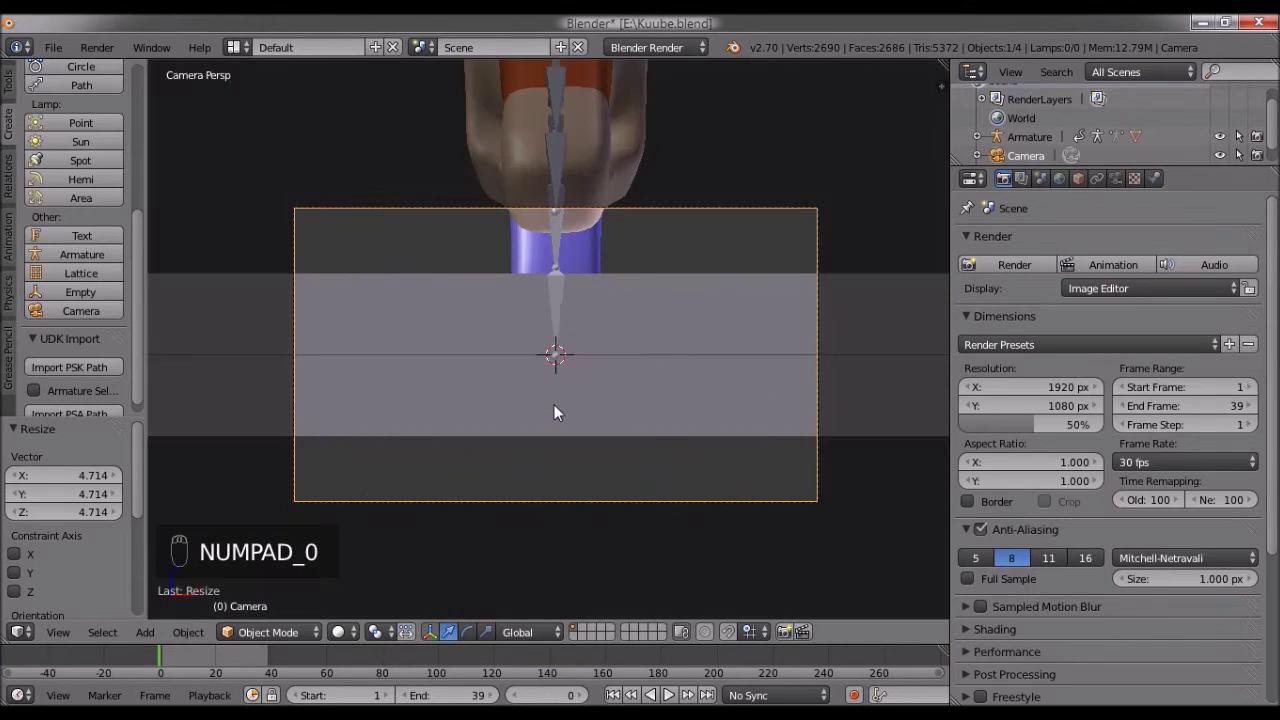
Raise the camera 2.071 along global Z so the character is centred in frame
{"action": "scroll", "coordinate": [596, 405], "scroll_direction": "down", "scroll_amount": 5}
{"action": "scroll", "coordinate": [596, 405], "scroll_direction": "up", "scroll_amount": 5}
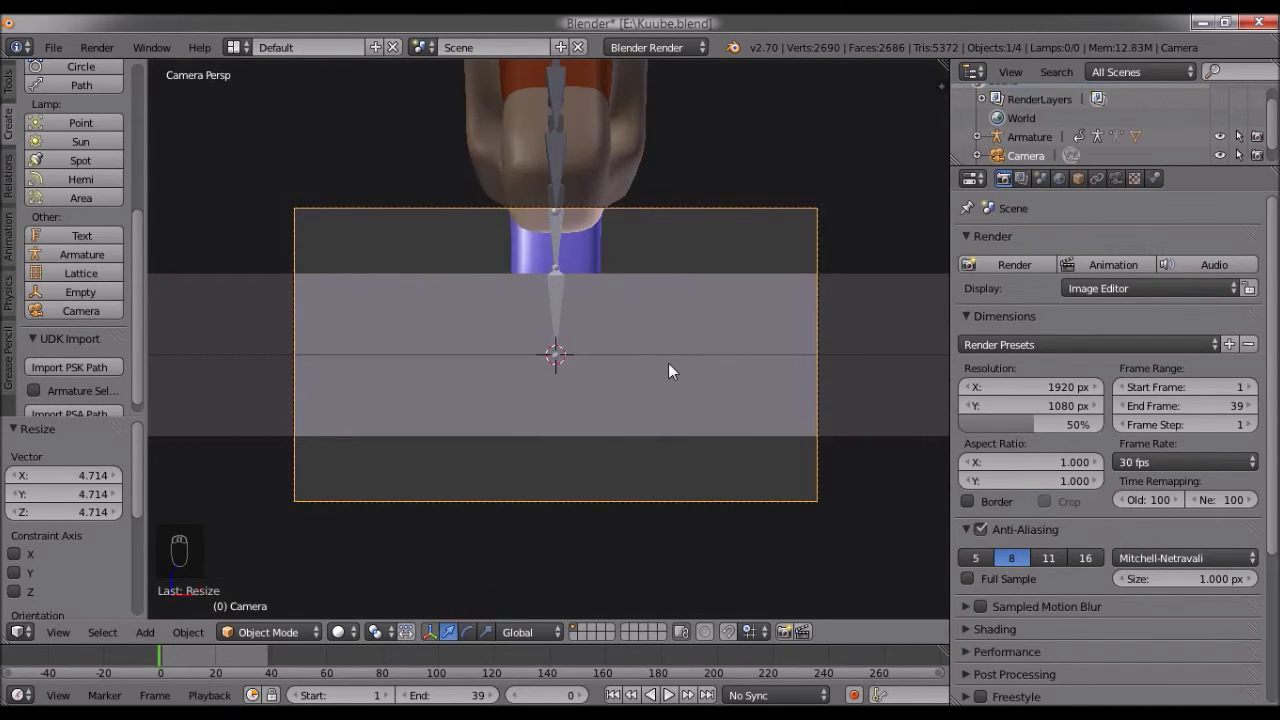
{"action": "scroll", "coordinate": [668, 371], "scroll_direction": "down", "scroll_amount": 1}
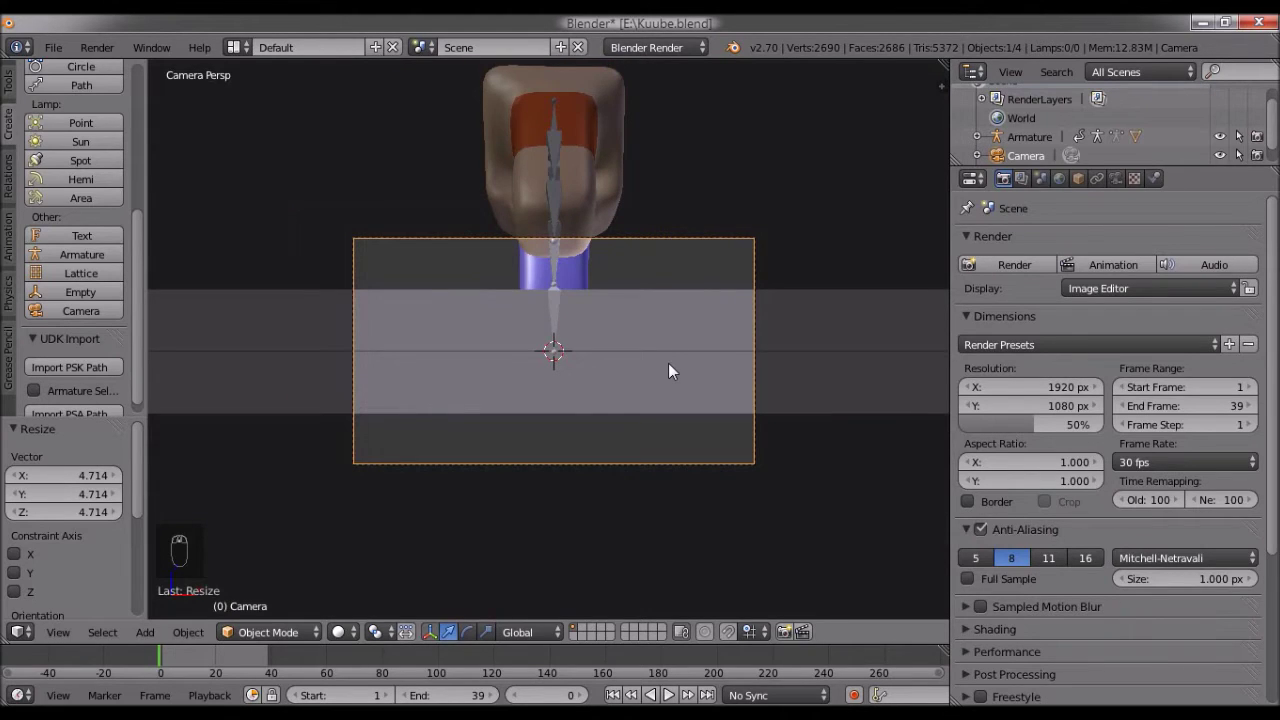
{"action": "key", "text": "g"}
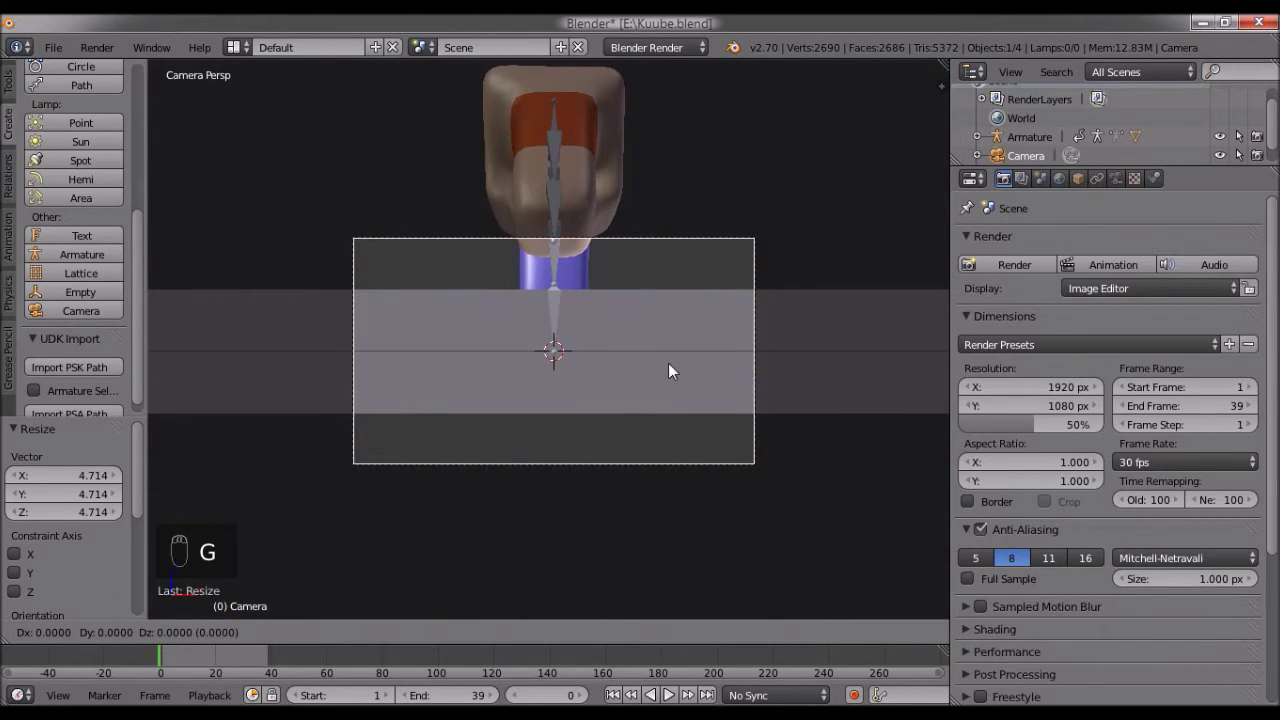
{"action": "key", "text": "z"}
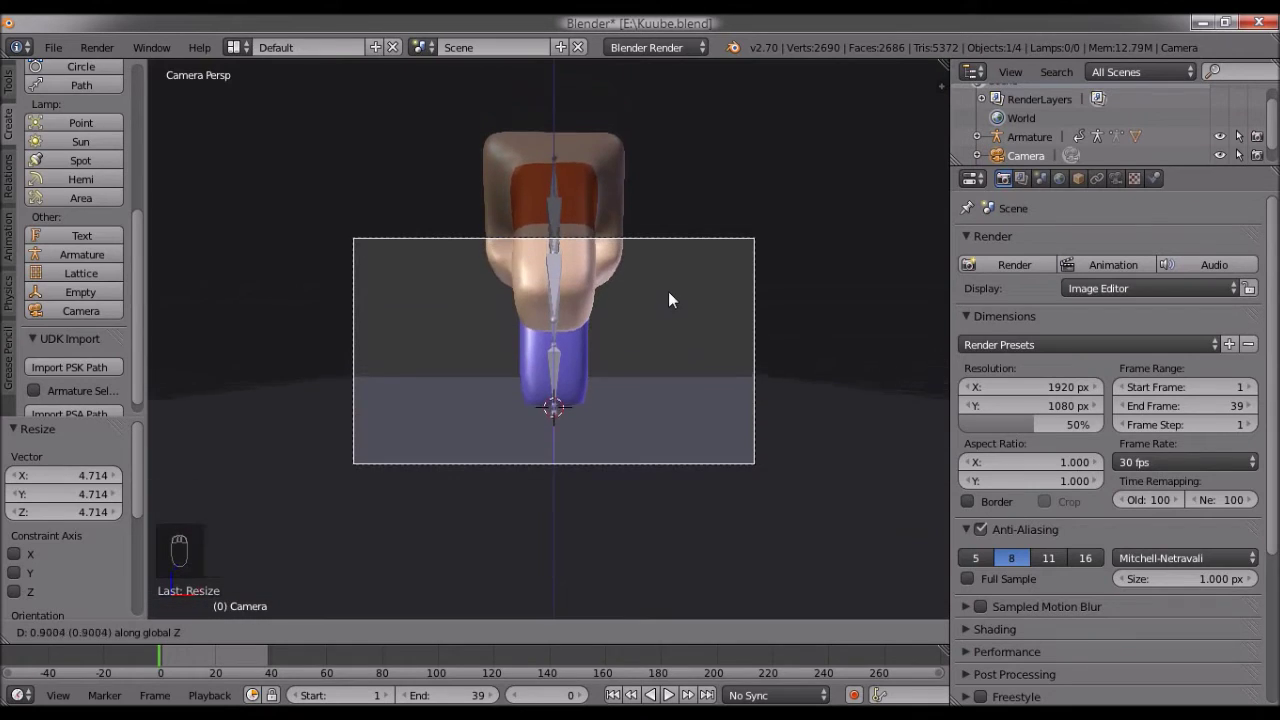
{"action": "left_click", "coordinate": [672, 211]}
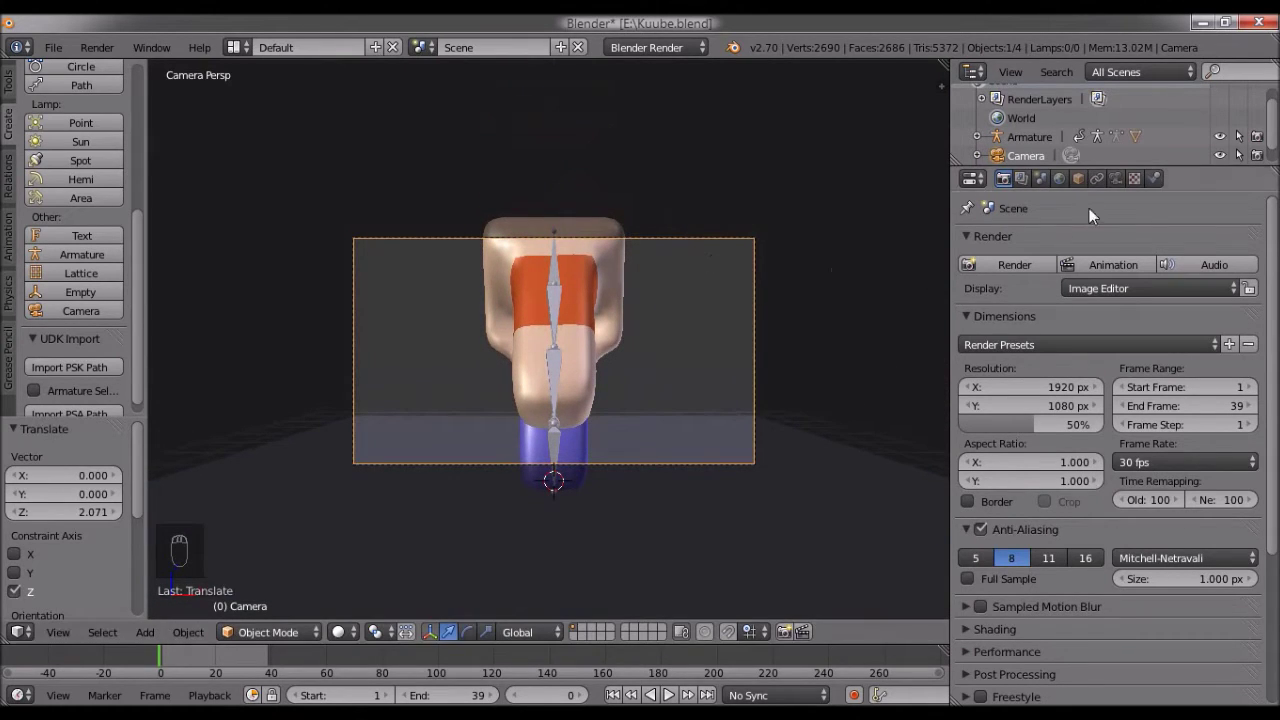
Make the camera lens Orthographic with an orthographic scale of 7
{"action": "left_click", "coordinate": [1114, 179]}
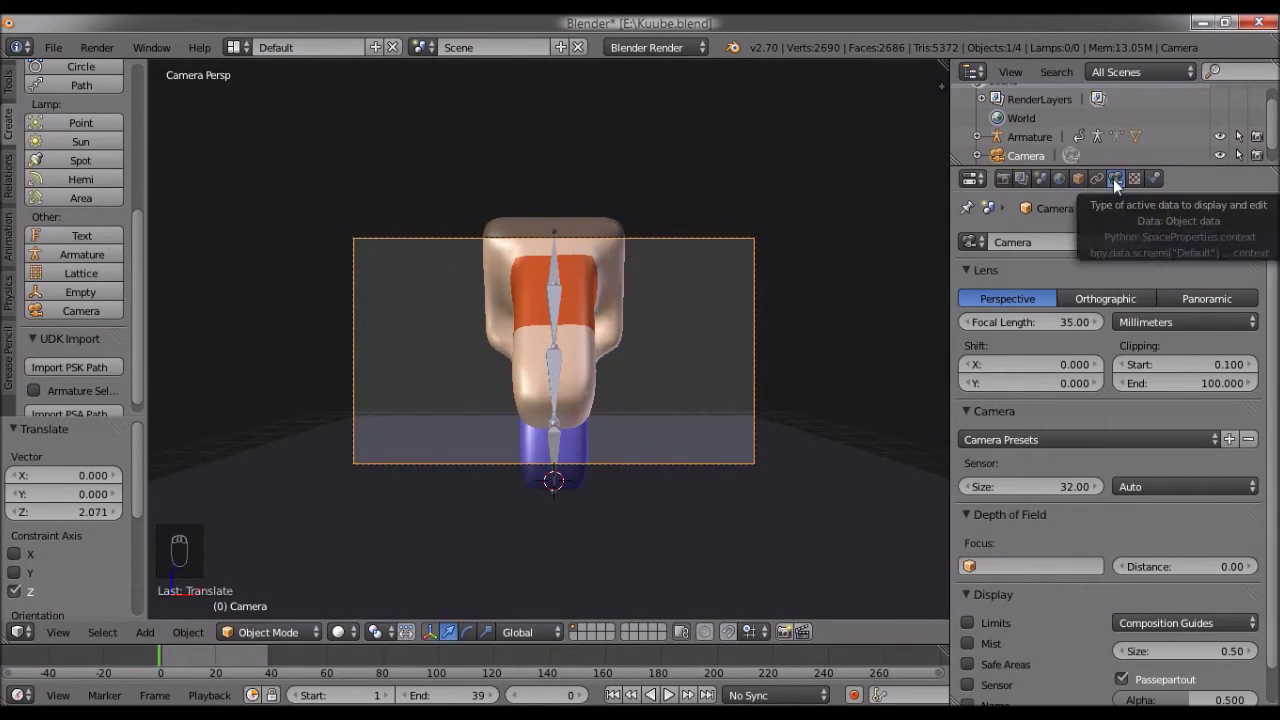
{"action": "left_click", "coordinate": [1102, 298]}
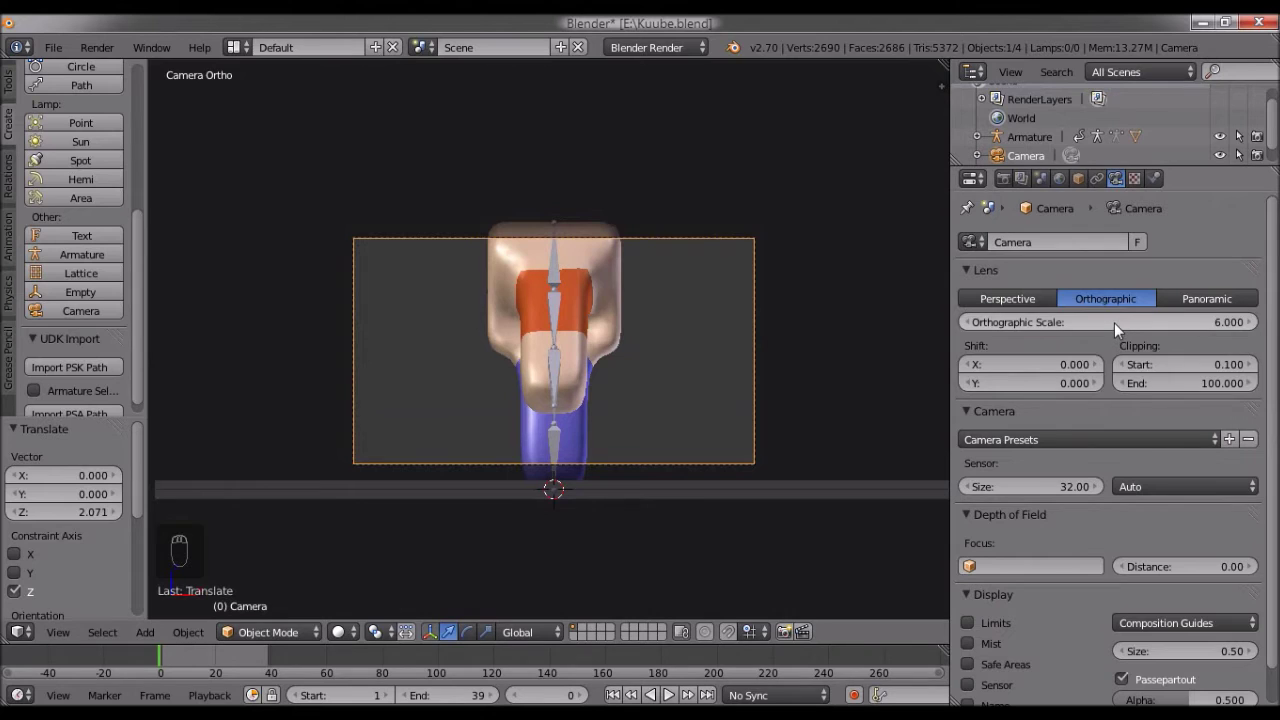
{"action": "left_click_drag", "start_coordinate": [1100, 322], "coordinate": [1130, 322]}
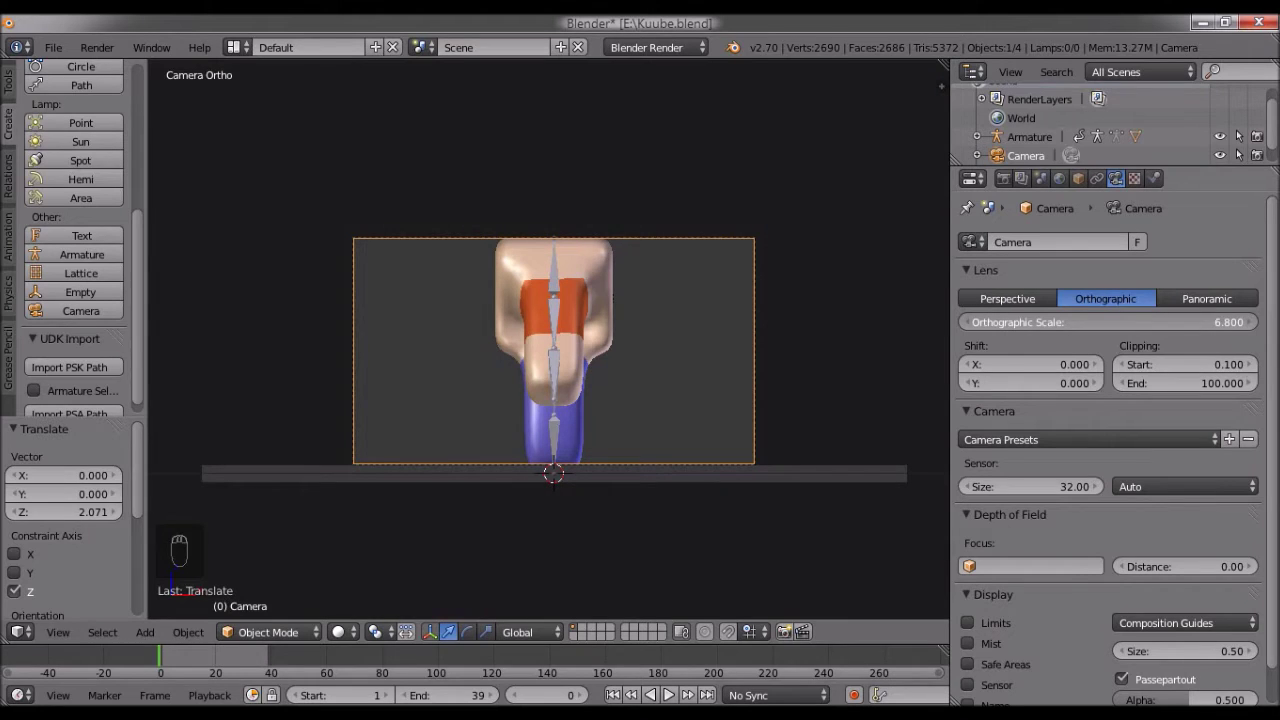
{"action": "scroll", "coordinate": [596, 512], "scroll_direction": "up", "scroll_amount": 4}
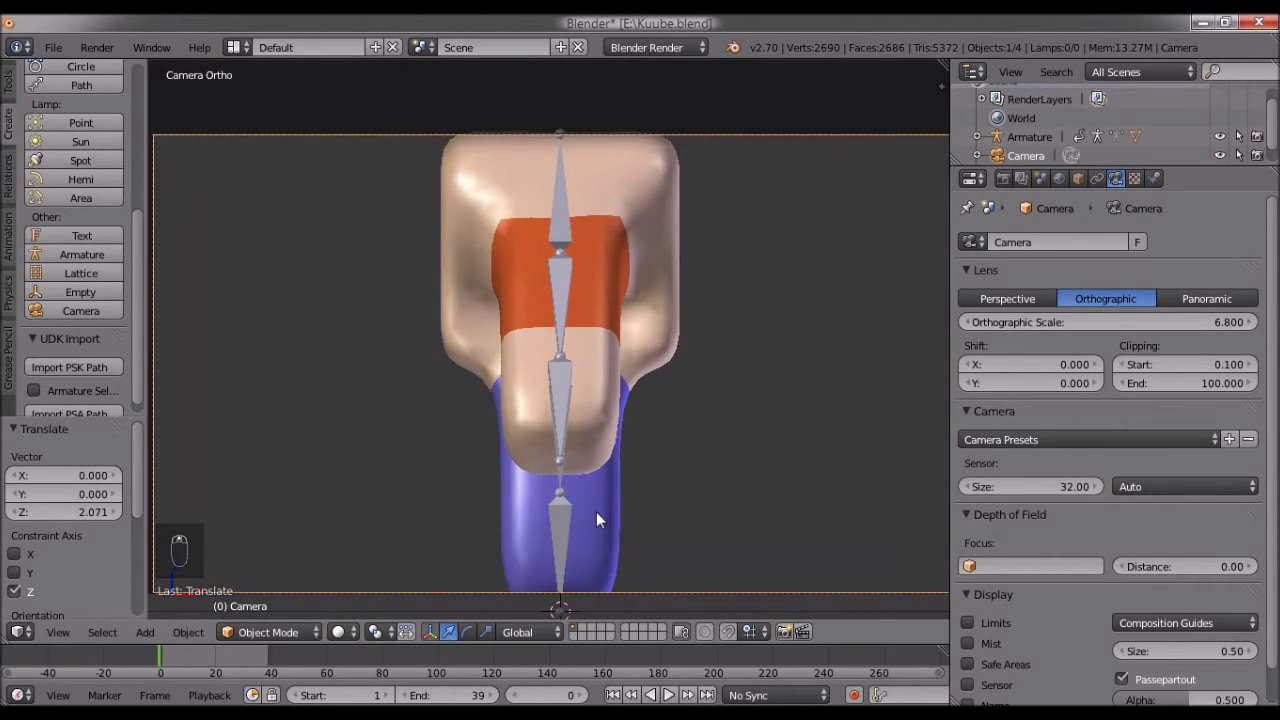
{"action": "scroll", "coordinate": [596, 514], "scroll_direction": "down", "scroll_amount": 2}
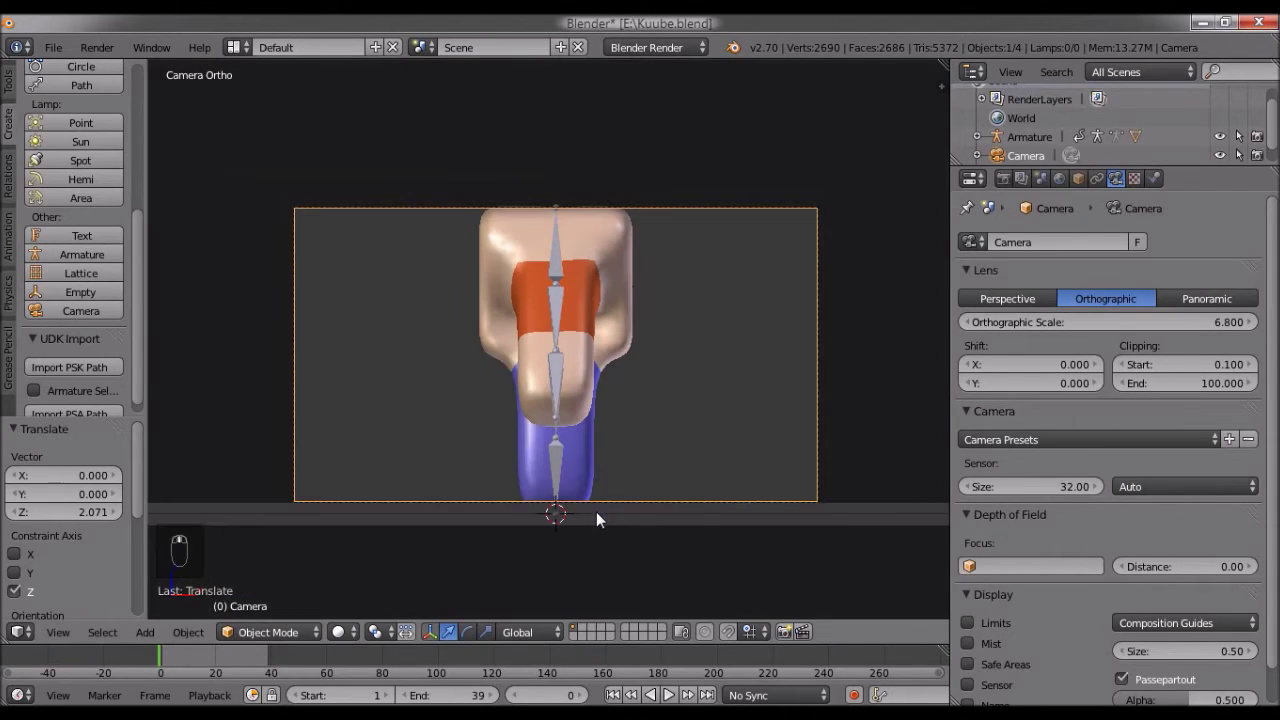
{"action": "left_click", "coordinate": [1228, 322]}
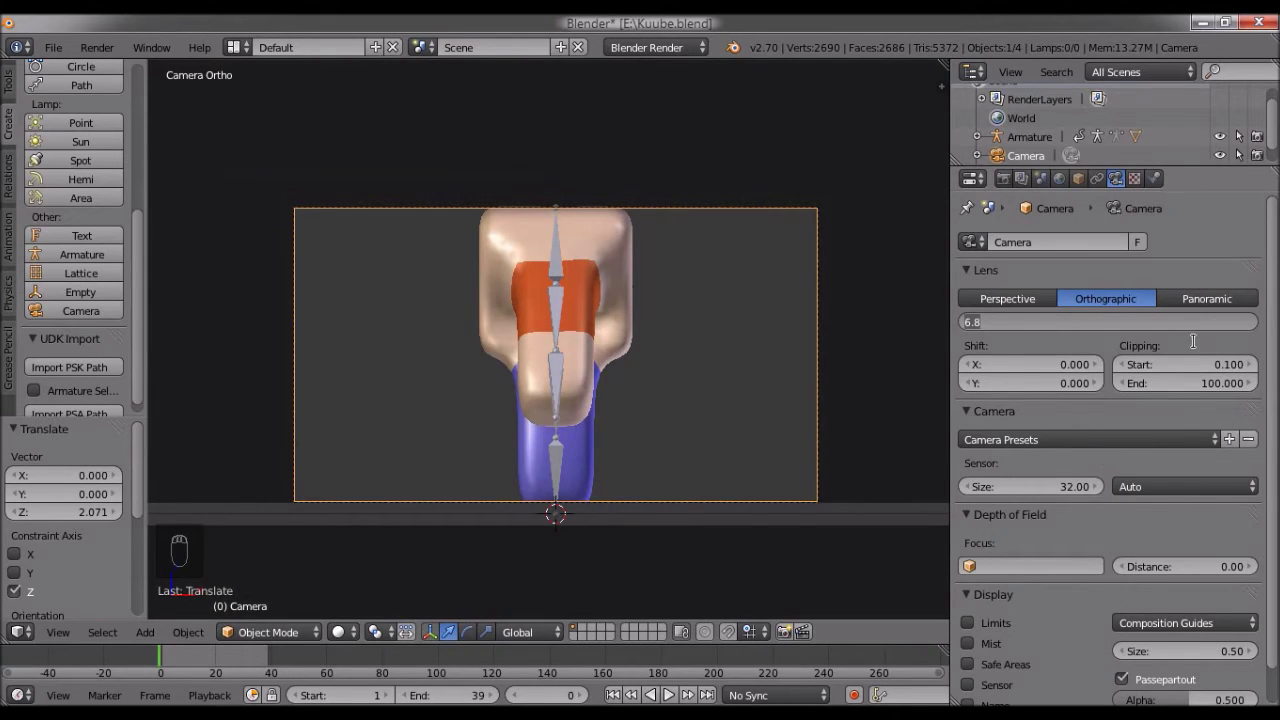
{"action": "type", "text": "7"}
{"action": "key", "text": "Return"}
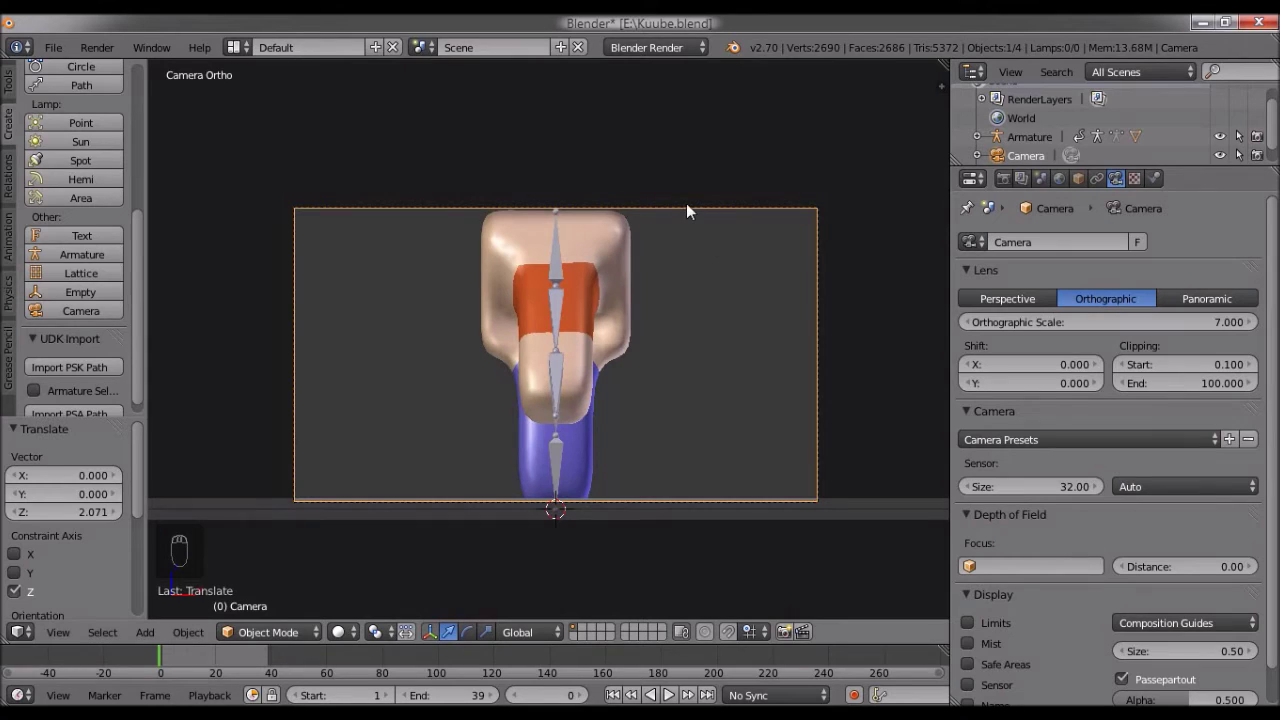
Shift the camera along Z by 0.038 to frame the character head to feet
{"action": "key", "text": "g"}
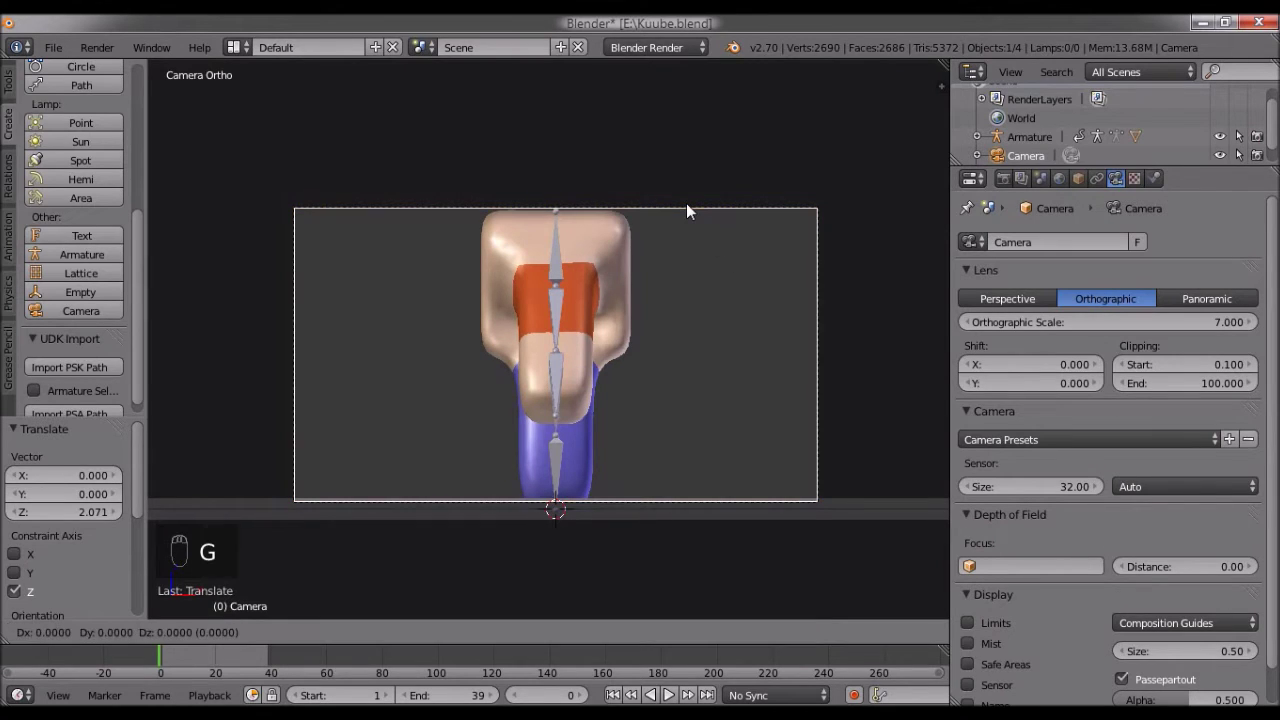
{"action": "key", "text": "z"}
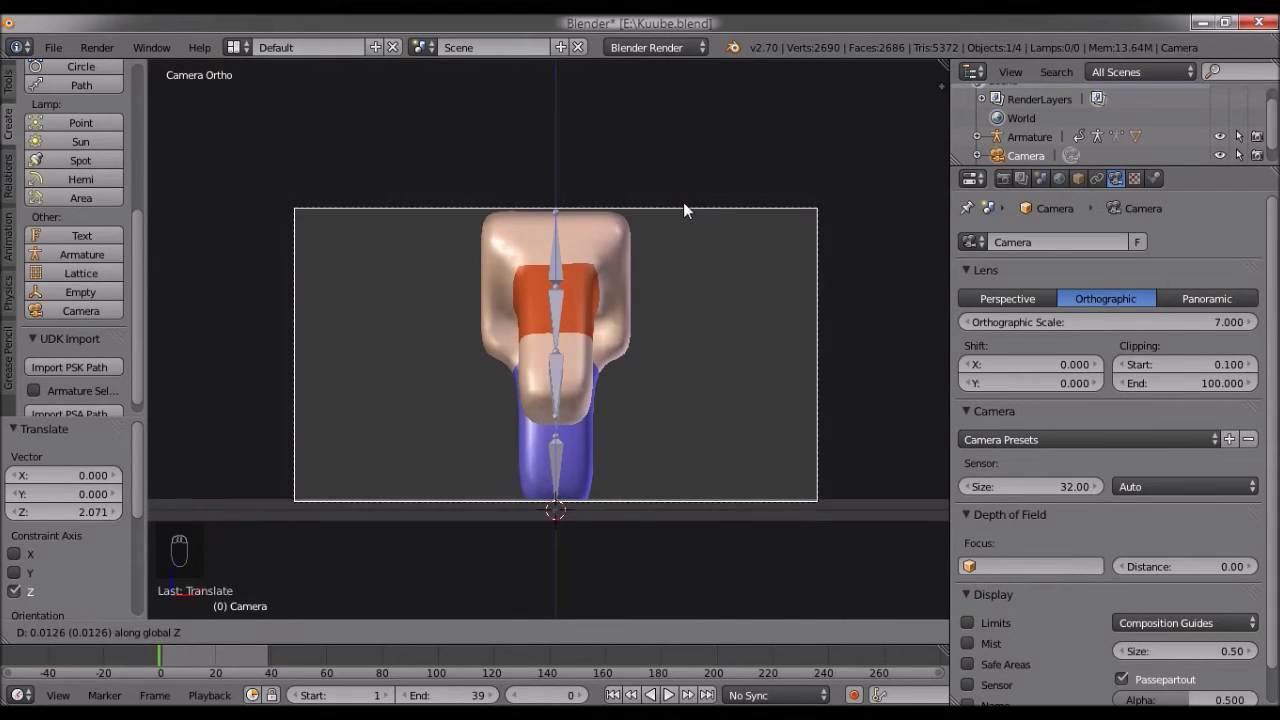
{"action": "left_click", "coordinate": [681, 200]}
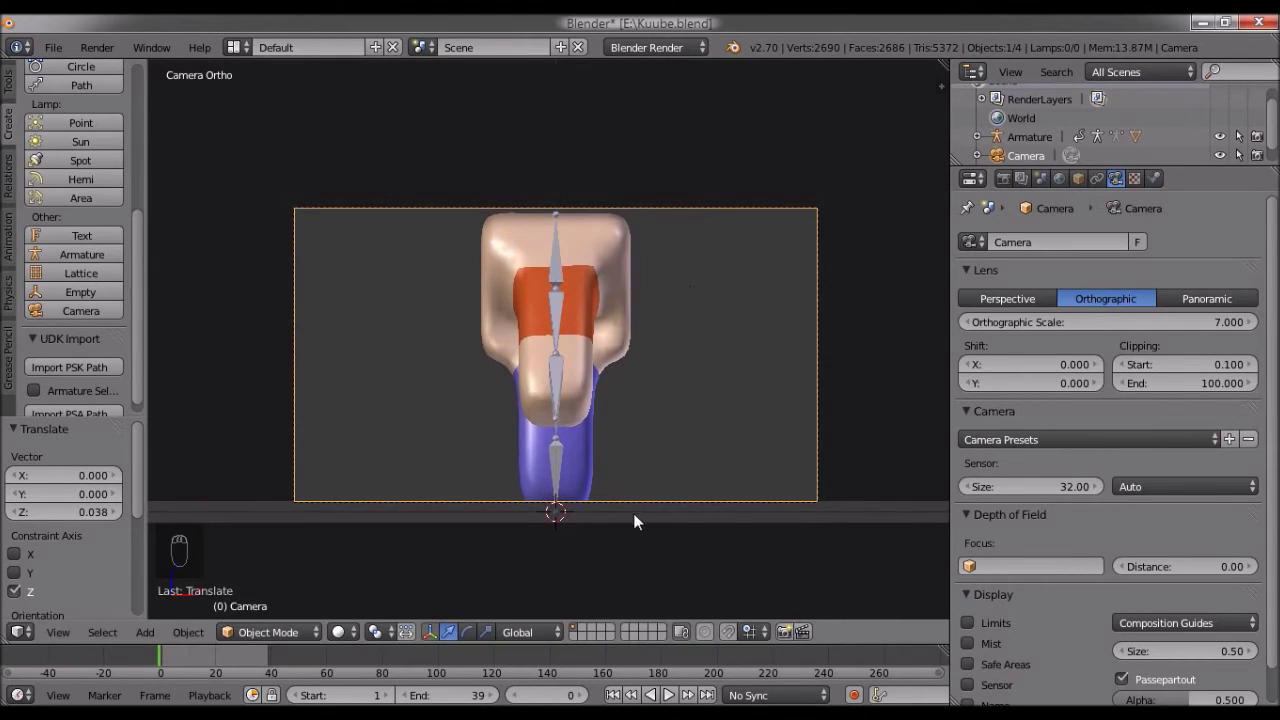
Select the ground plane Cube.001 and disable its rendering in the Outliner
{"action": "scroll", "coordinate": [733, 377], "scroll_direction": "down", "scroll_amount": 5}
{"action": "scroll", "coordinate": [719, 503], "scroll_direction": "up", "scroll_amount": 6}
{"action": "scroll", "coordinate": [697, 586], "scroll_direction": "down", "scroll_amount": 1}
{"action": "right_click", "coordinate": [688, 513]}
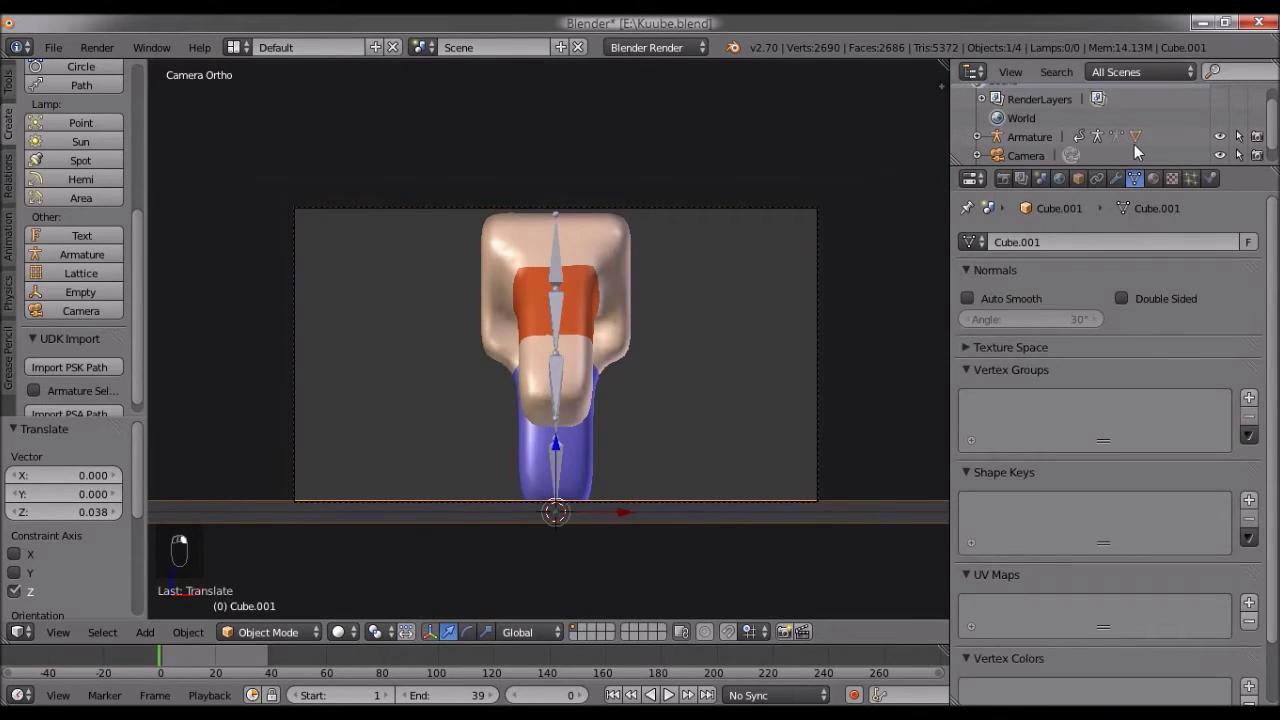
{"action": "scroll", "coordinate": [990, 110], "scroll_direction": "up", "scroll_amount": 1}
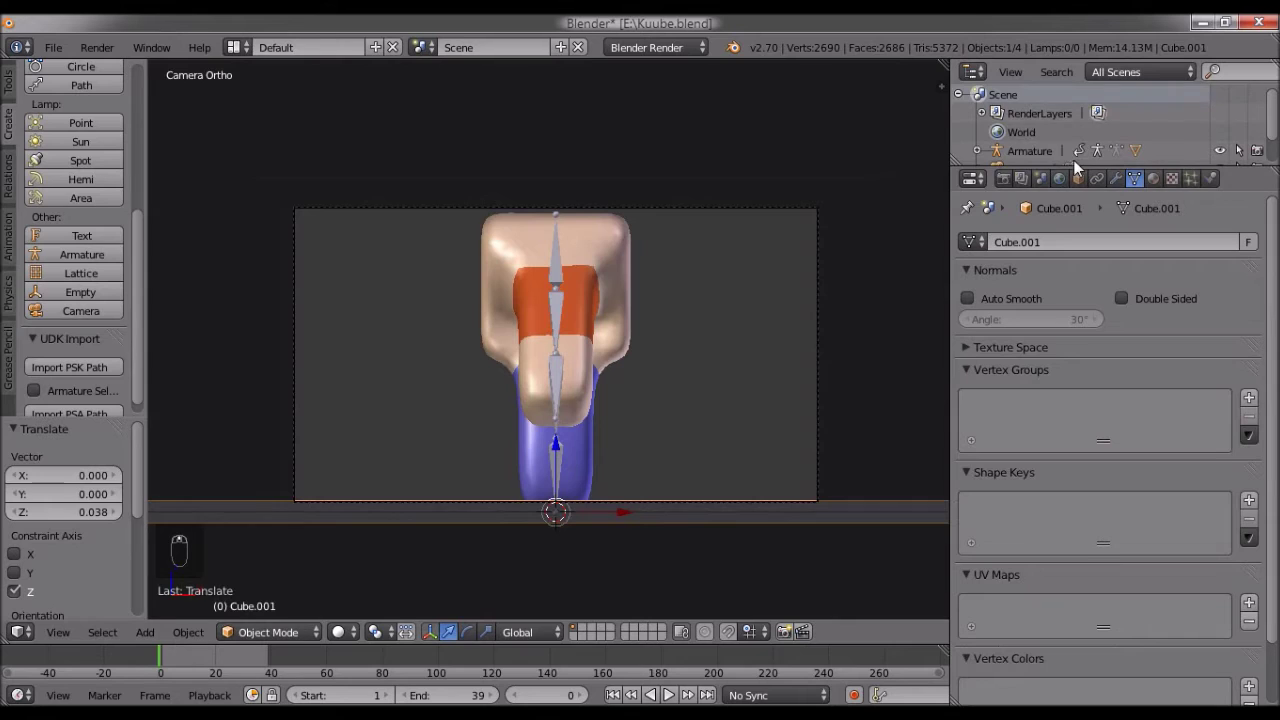
{"action": "scroll", "coordinate": [1074, 158], "scroll_direction": "down", "scroll_amount": 2}
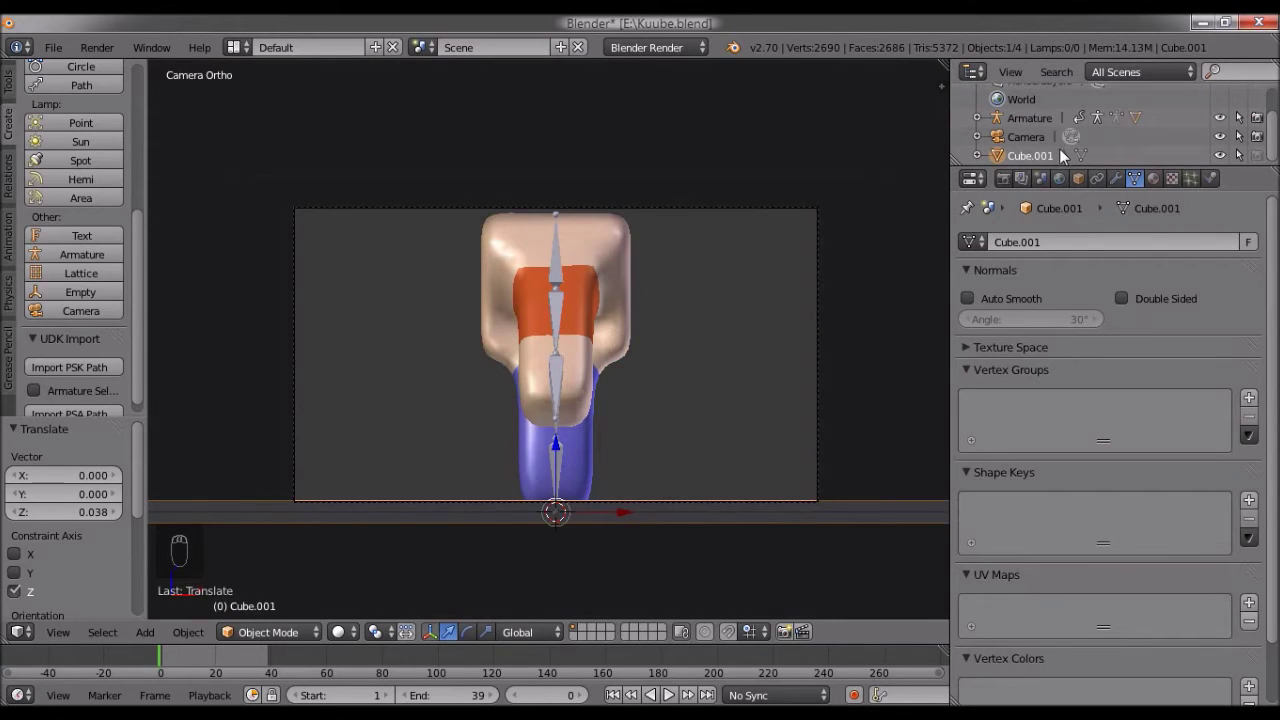
{"action": "left_click", "coordinate": [1257, 156]}
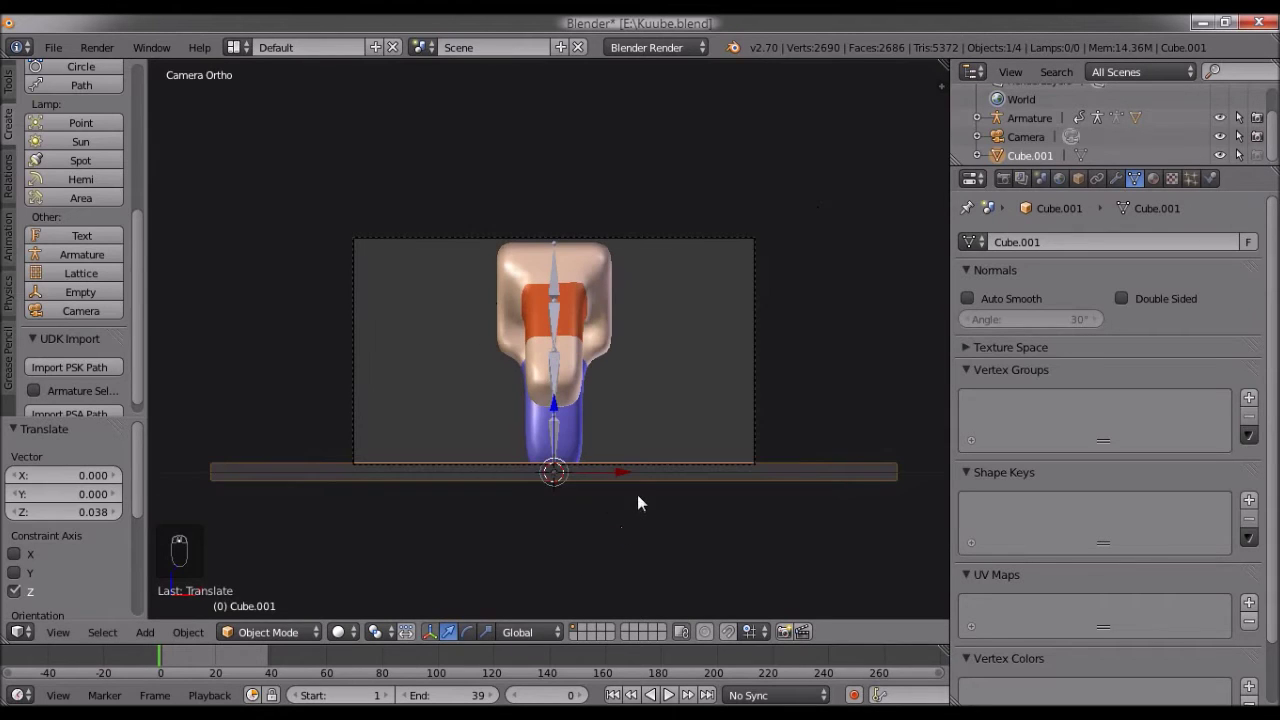
Show the Render properties: 1920×1080 at 50%, 30 fps
{"action": "scroll", "coordinate": [671, 291], "scroll_direction": "down", "scroll_amount": 3}
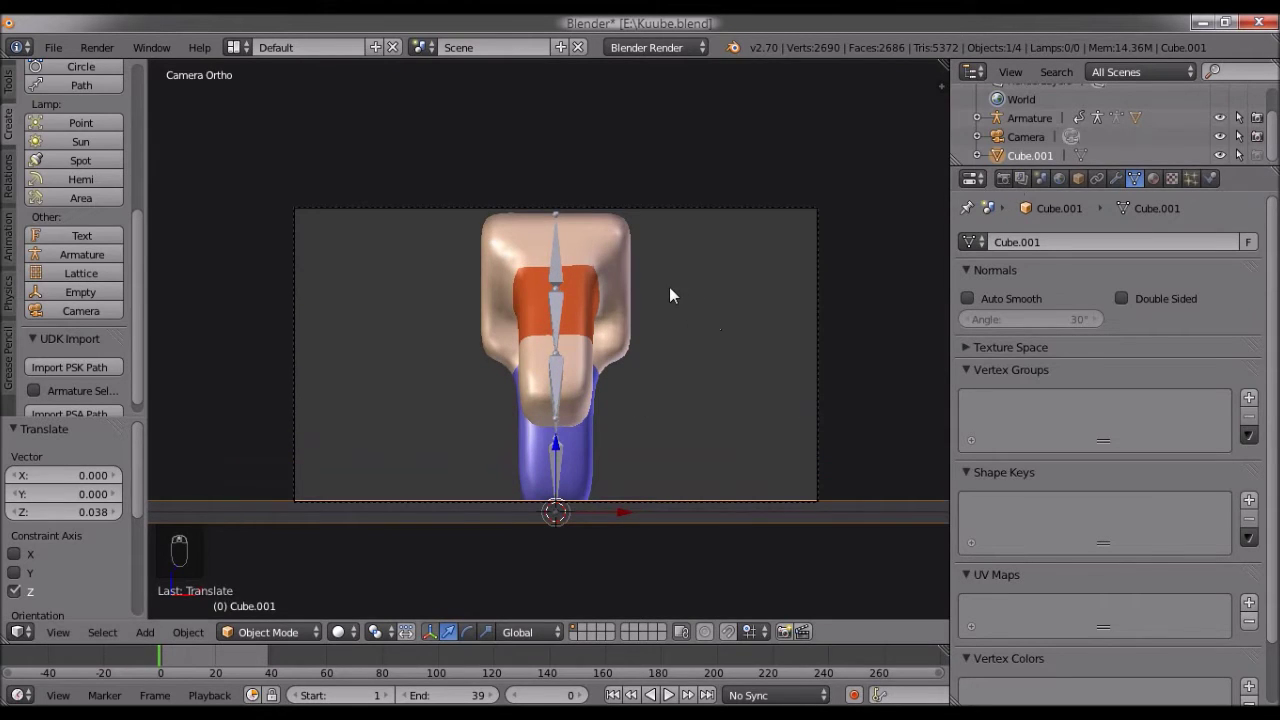
{"action": "scroll", "coordinate": [671, 291], "scroll_direction": "up", "scroll_amount": 4}
{"action": "scroll", "coordinate": [671, 291], "scroll_direction": "down", "scroll_amount": 3}
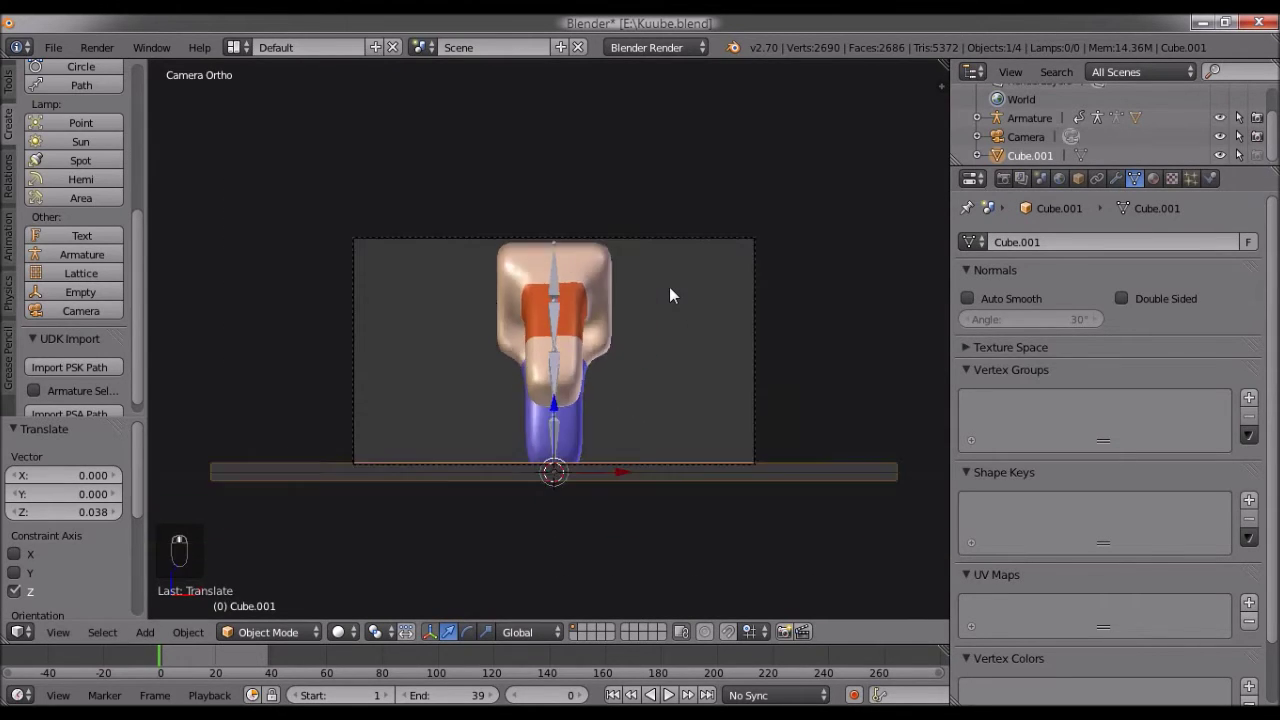
{"action": "scroll", "coordinate": [669, 290], "scroll_direction": "down", "scroll_amount": 2}
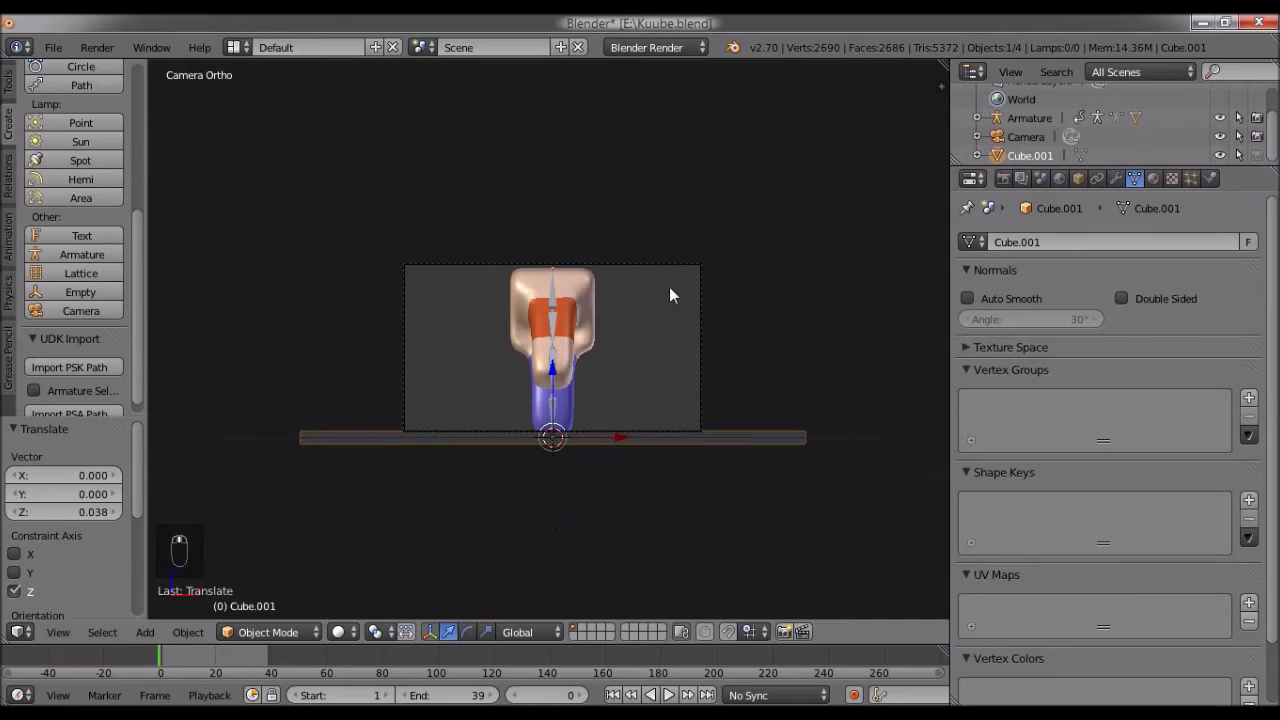
{"action": "scroll", "coordinate": [672, 290], "scroll_direction": "up", "scroll_amount": 3}
{"action": "left_click", "coordinate": [1006, 179]}
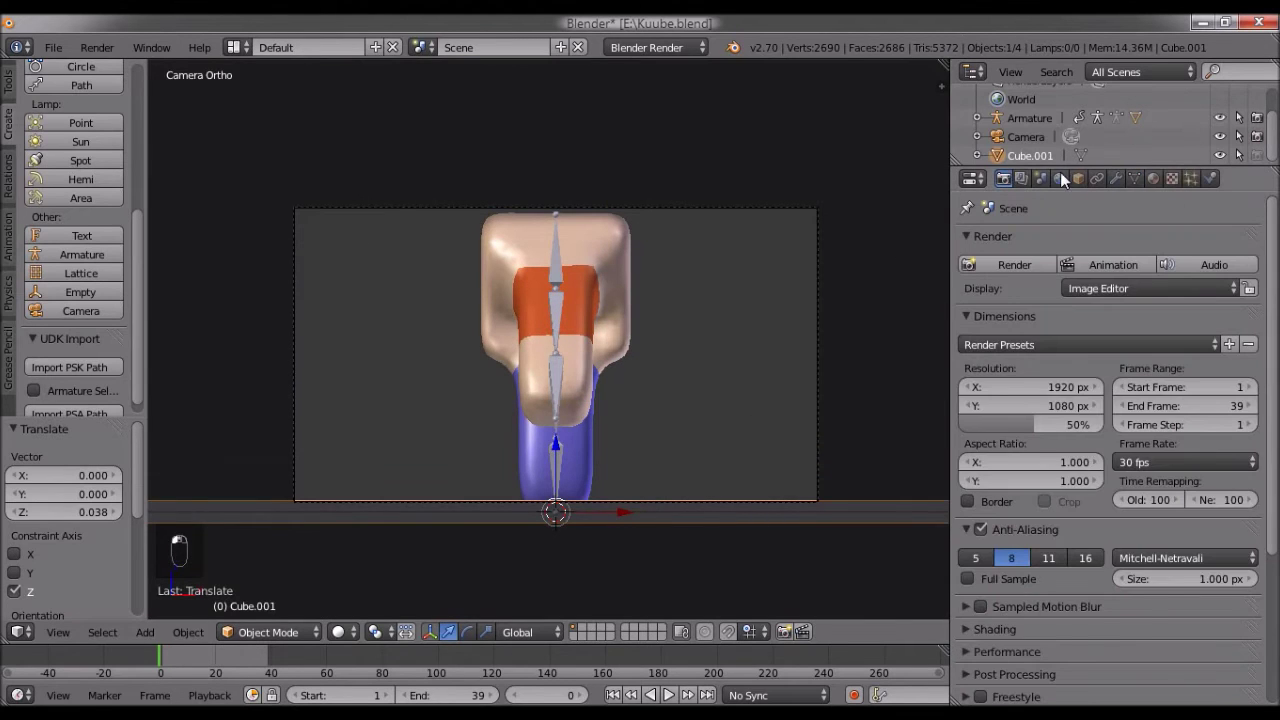
Check the World background settings, then test-render frame 0 without the ground
{"action": "left_click", "coordinate": [1059, 178]}
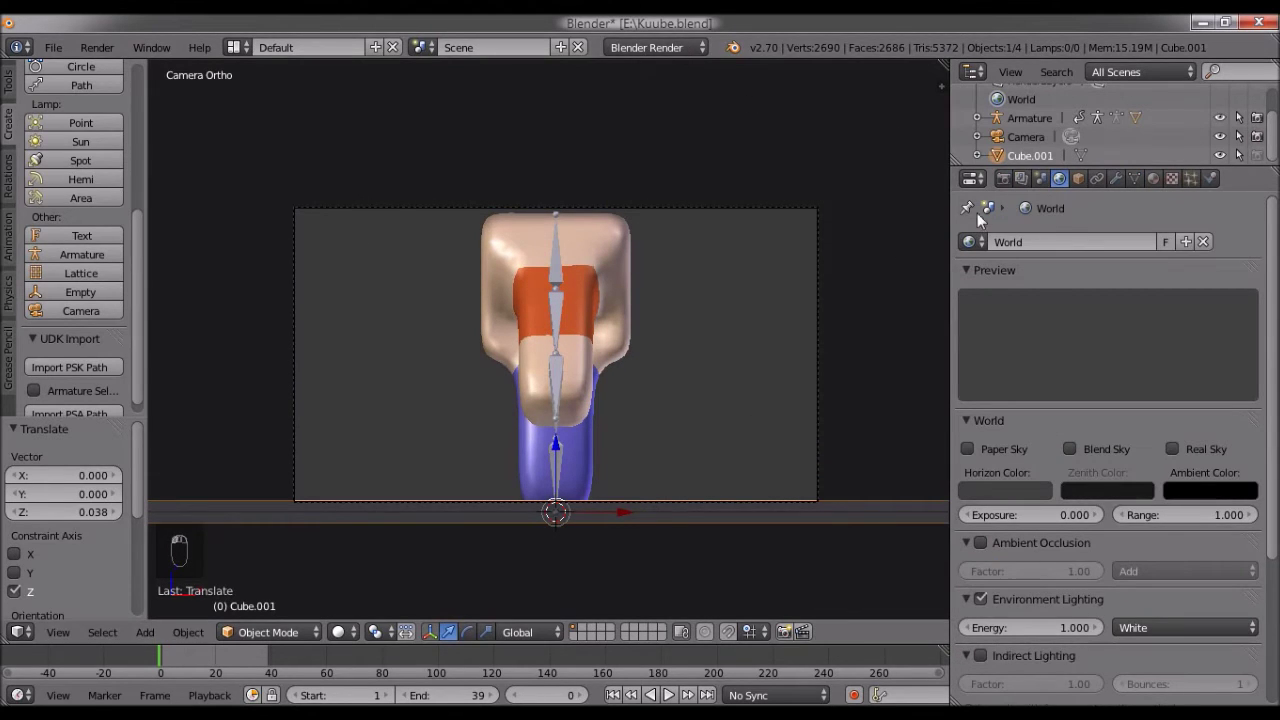
{"action": "scroll", "coordinate": [1042, 284], "scroll_direction": "down", "scroll_amount": 3}
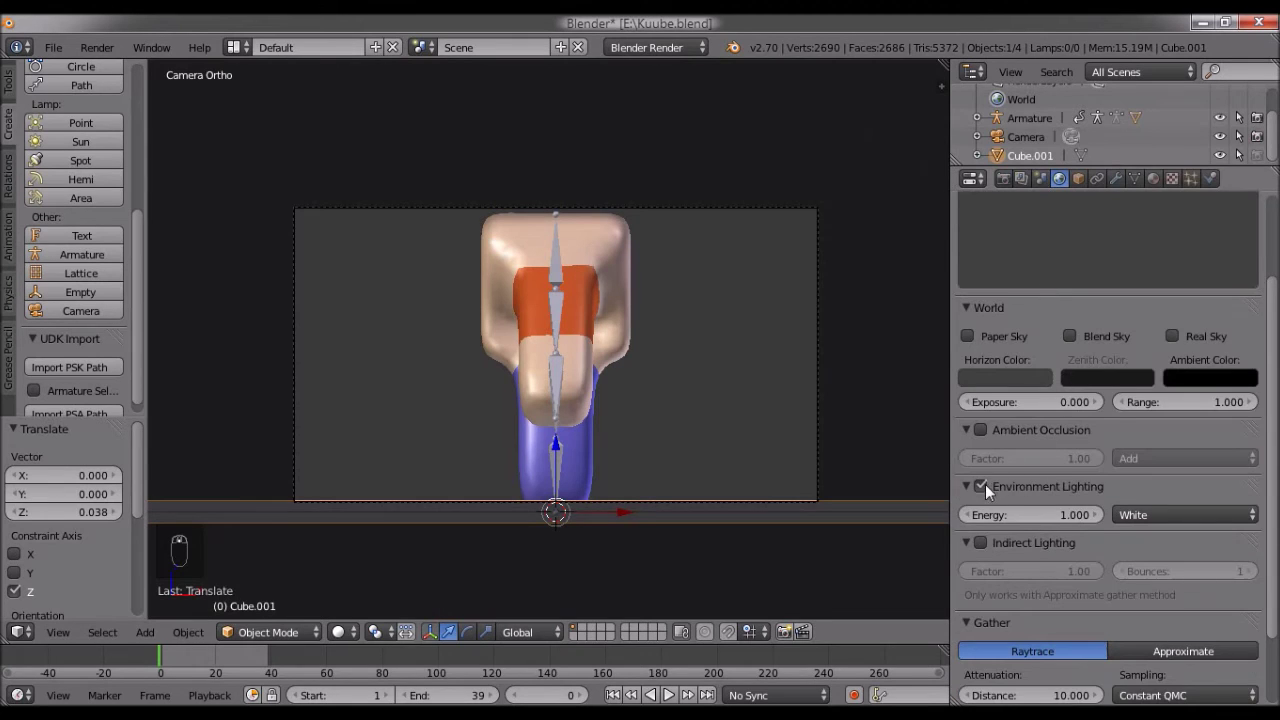
{"action": "scroll", "coordinate": [1082, 514], "scroll_direction": "up", "scroll_amount": 3}
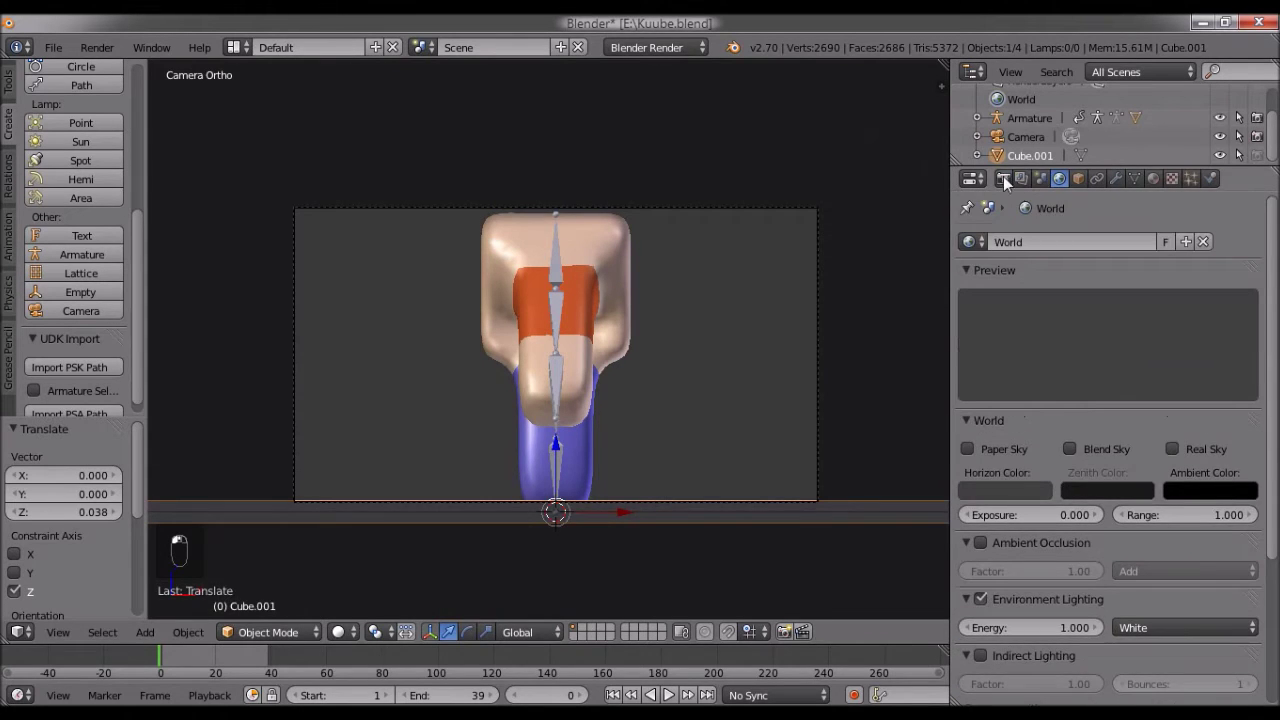
{"action": "left_click", "coordinate": [1004, 179]}
{"action": "left_click", "coordinate": [1009, 260]}
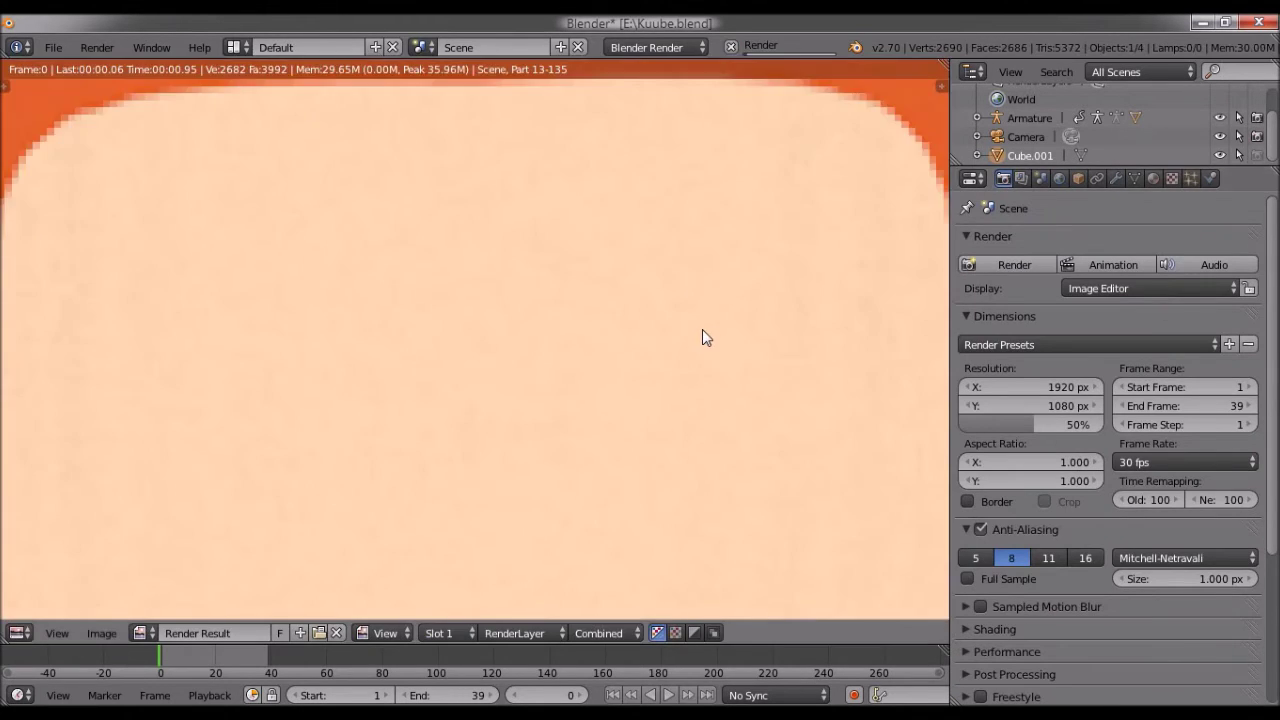
{"action": "scroll", "coordinate": [702, 337], "scroll_direction": "down", "scroll_amount": 8}
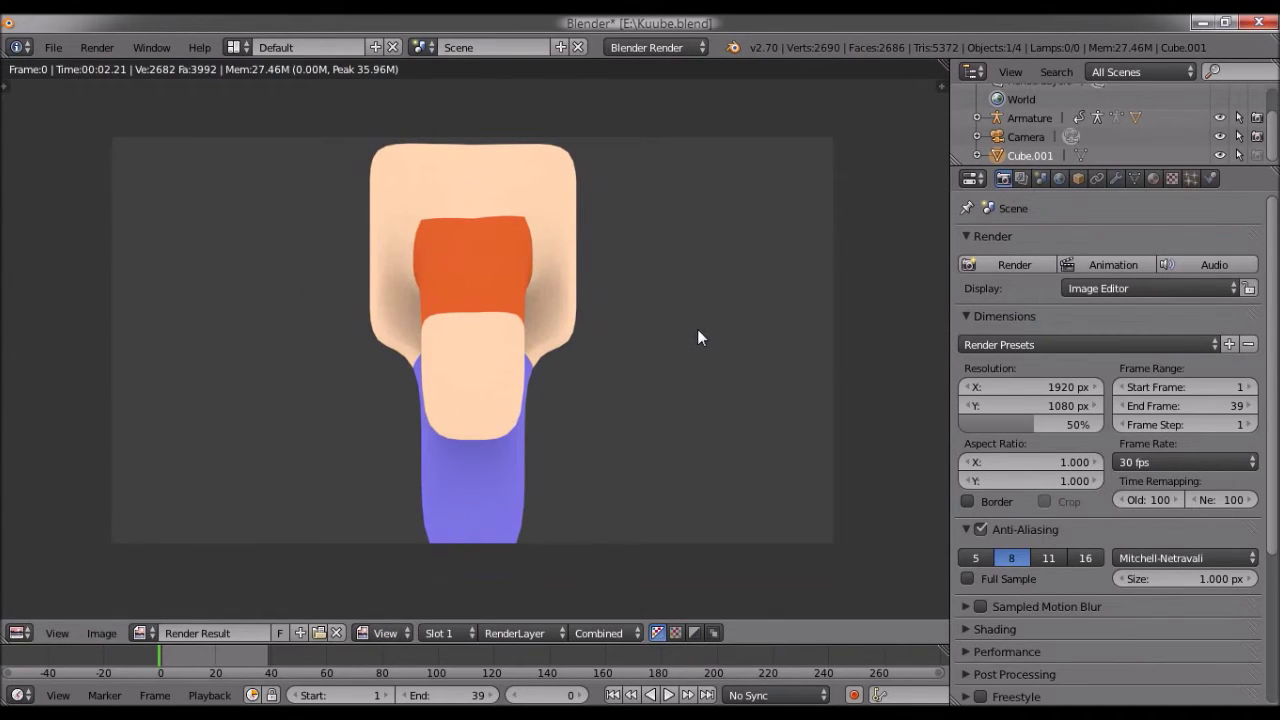
{"action": "key", "text": "Escape"}
Test-render the posed character at frame 11, then return to frame 1
{"action": "left_click_drag", "start_coordinate": [149, 651], "coordinate": [190, 655]}
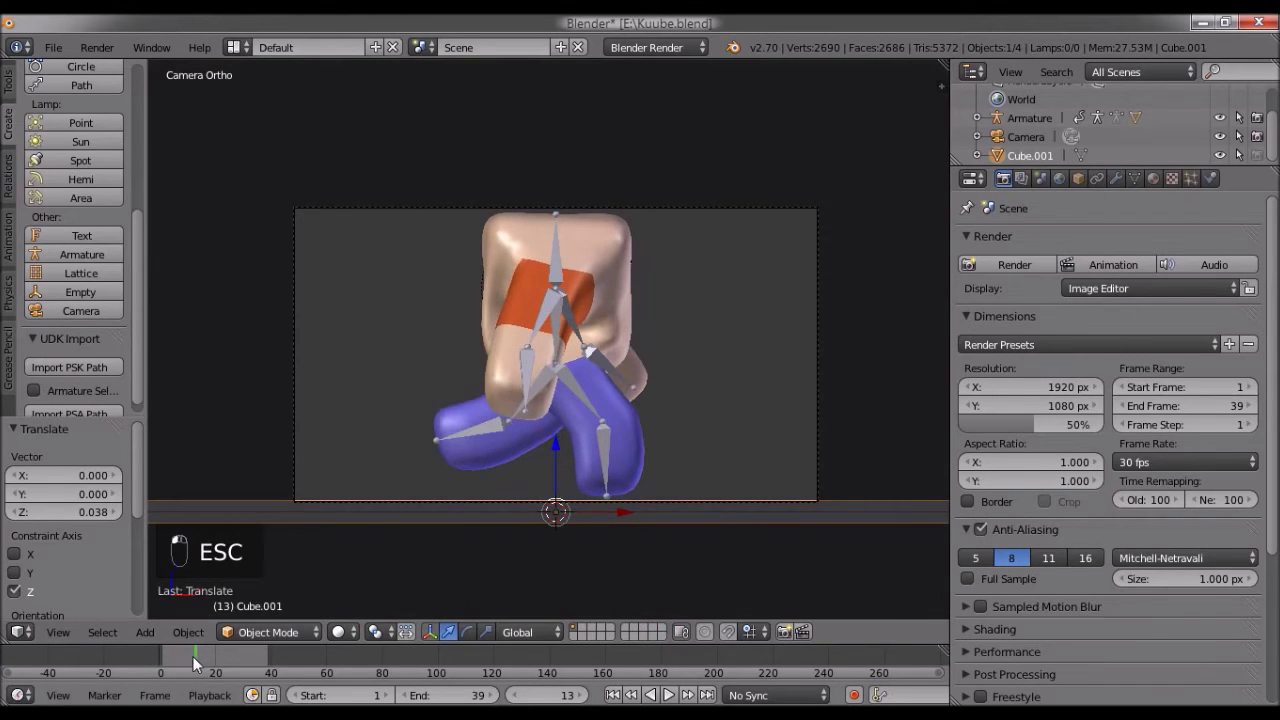
{"action": "left_click", "coordinate": [1013, 264]}
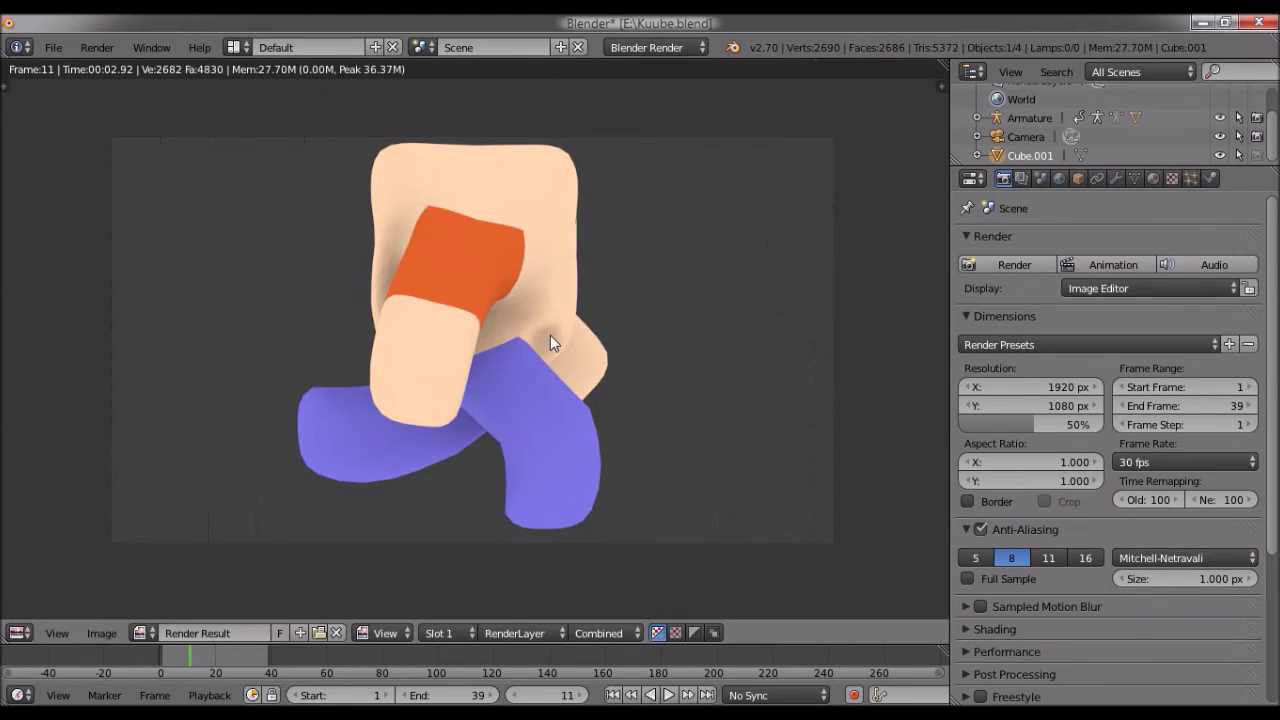
{"action": "key", "text": "Escape"}
{"action": "key", "text": "Escape"}
{"action": "left_click_drag", "start_coordinate": [191, 650], "coordinate": [163, 651]}
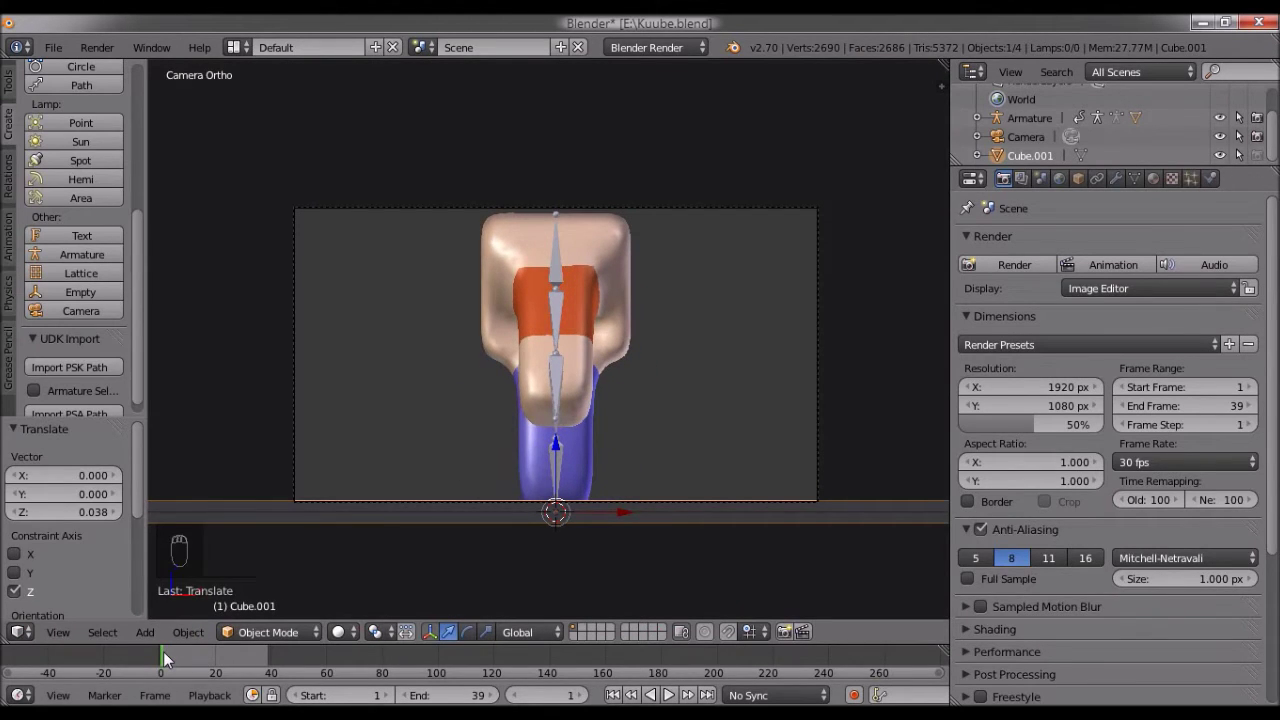
Change the render resolution percentage from 50% to 10% of 1920×1080
{"action": "scroll", "coordinate": [650, 385], "scroll_direction": "up", "scroll_amount": 2}
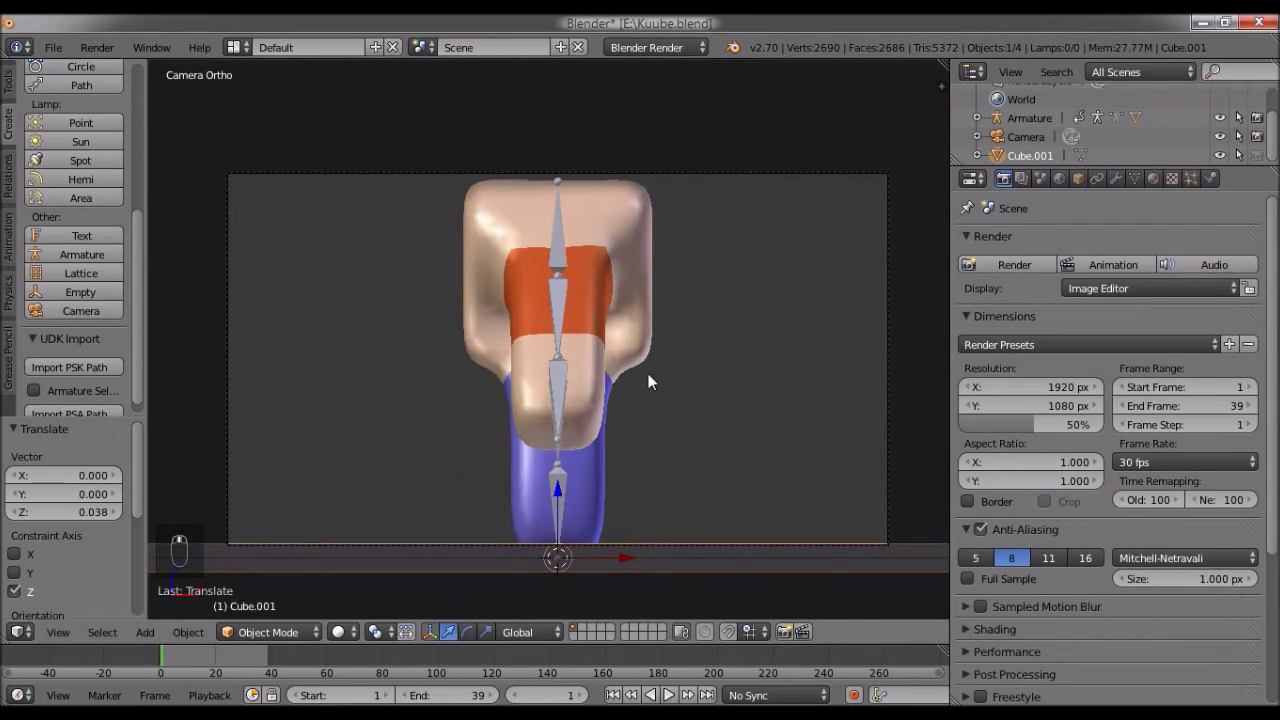
{"action": "scroll", "coordinate": [700, 365], "scroll_direction": "down", "scroll_amount": 2}
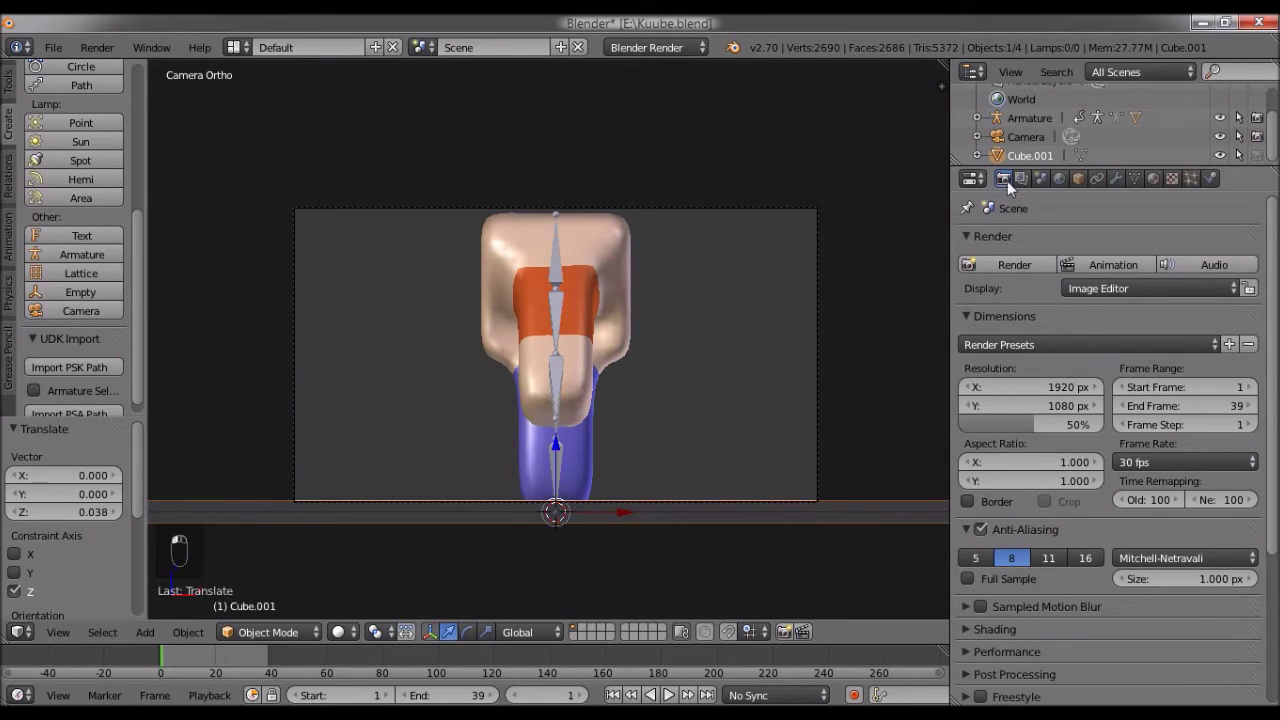
{"action": "scroll", "coordinate": [1060, 360], "scroll_direction": "down", "scroll_amount": 1}
{"action": "scroll", "coordinate": [980, 385], "scroll_direction": "up", "scroll_amount": 1}
{"action": "scroll", "coordinate": [991, 311], "scroll_direction": "down", "scroll_amount": 1}
{"action": "scroll", "coordinate": [990, 314], "scroll_direction": "up", "scroll_amount": 1}
{"action": "left_click", "coordinate": [1071, 421]}
{"action": "type", "text": "10"}
{"action": "key", "text": "Return"}
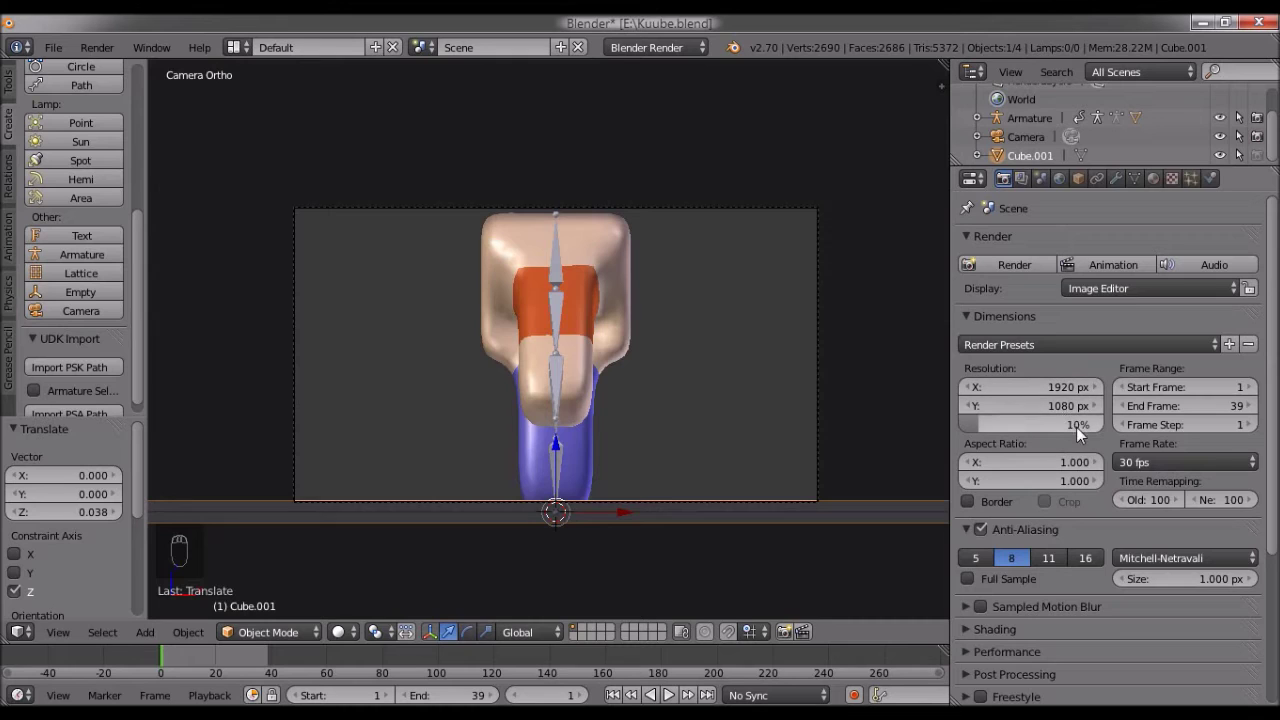
{"action": "scroll", "coordinate": [1055, 456], "scroll_direction": "down", "scroll_amount": 2}
{"action": "scroll", "coordinate": [1053, 456], "scroll_direction": "up", "scroll_amount": 2}
{"action": "scroll", "coordinate": [1030, 445], "scroll_direction": "down", "scroll_amount": 1}
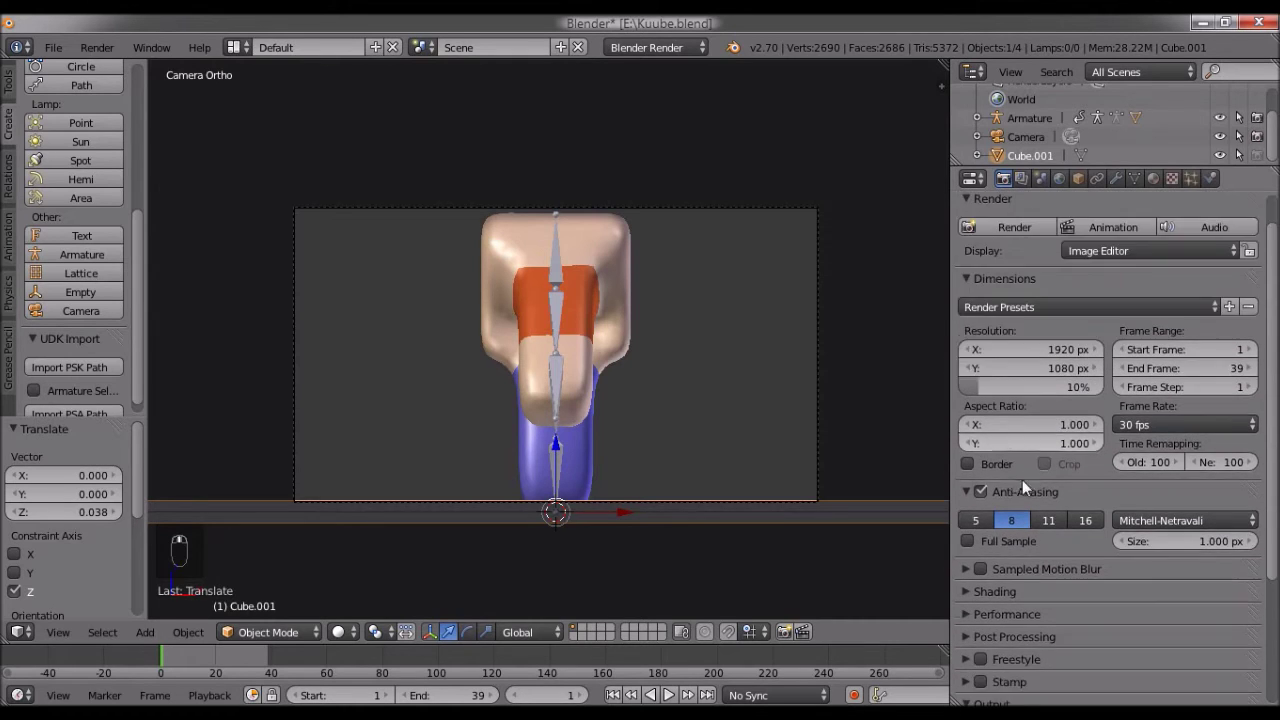
{"action": "scroll", "coordinate": [1005, 415], "scroll_direction": "up", "scroll_amount": 1}
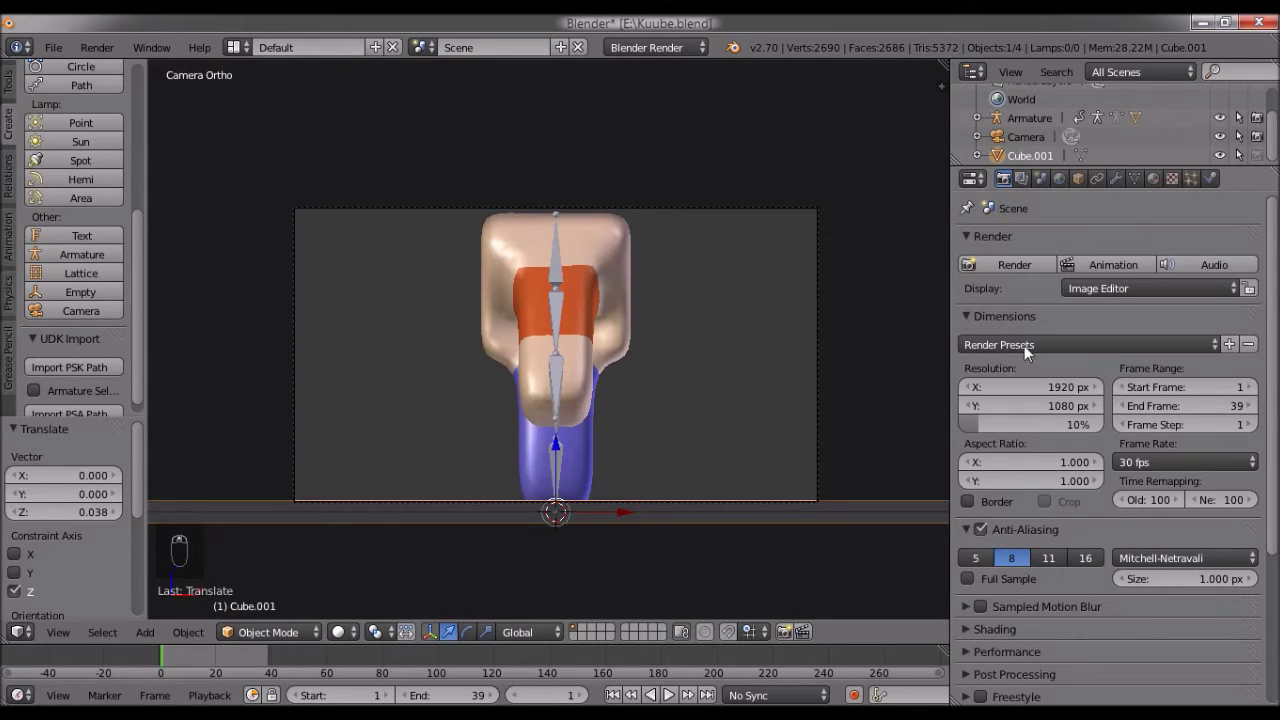
Test-render the current frame at 10% to check the soft, blurry edges
{"action": "left_click", "coordinate": [1003, 263]}
{"action": "scroll", "coordinate": [647, 378], "scroll_direction": "up", "scroll_amount": 7}
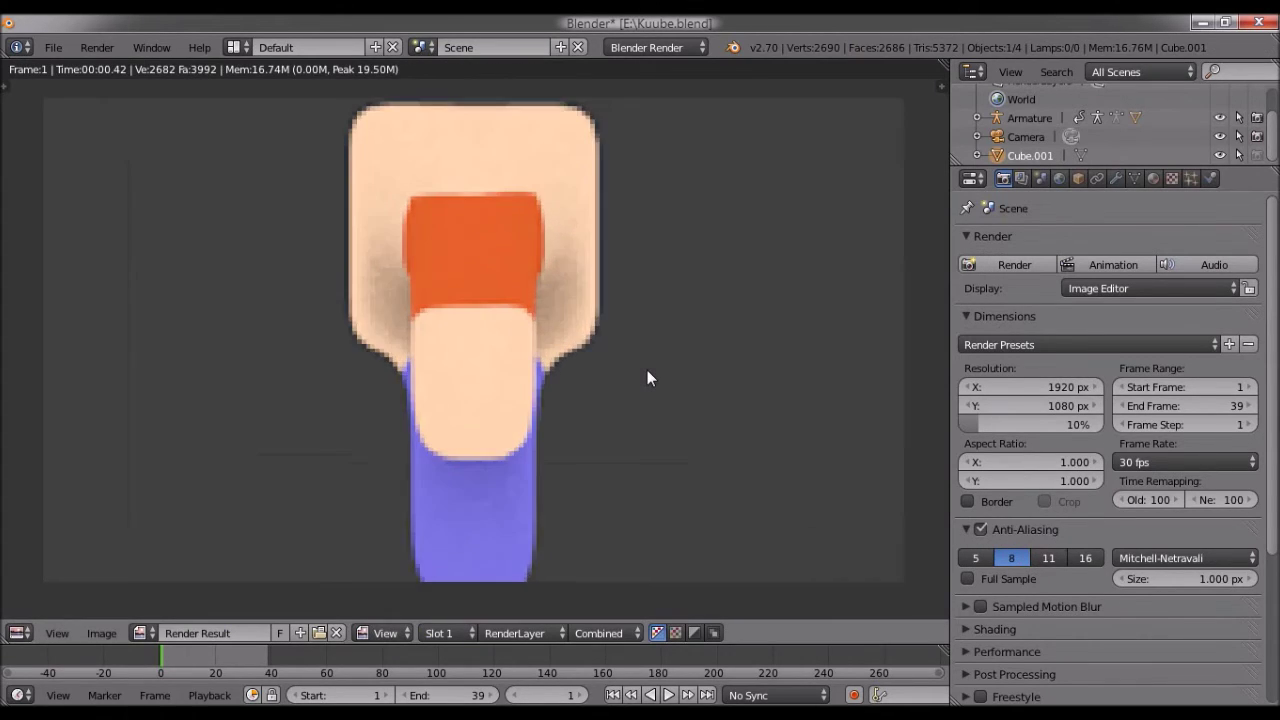
{"action": "scroll", "coordinate": [647, 378], "scroll_direction": "down", "scroll_amount": 1}
{"action": "scroll", "coordinate": [647, 378], "scroll_direction": "up", "scroll_amount": 2}
{"action": "scroll", "coordinate": [647, 378], "scroll_direction": "down", "scroll_amount": 1}
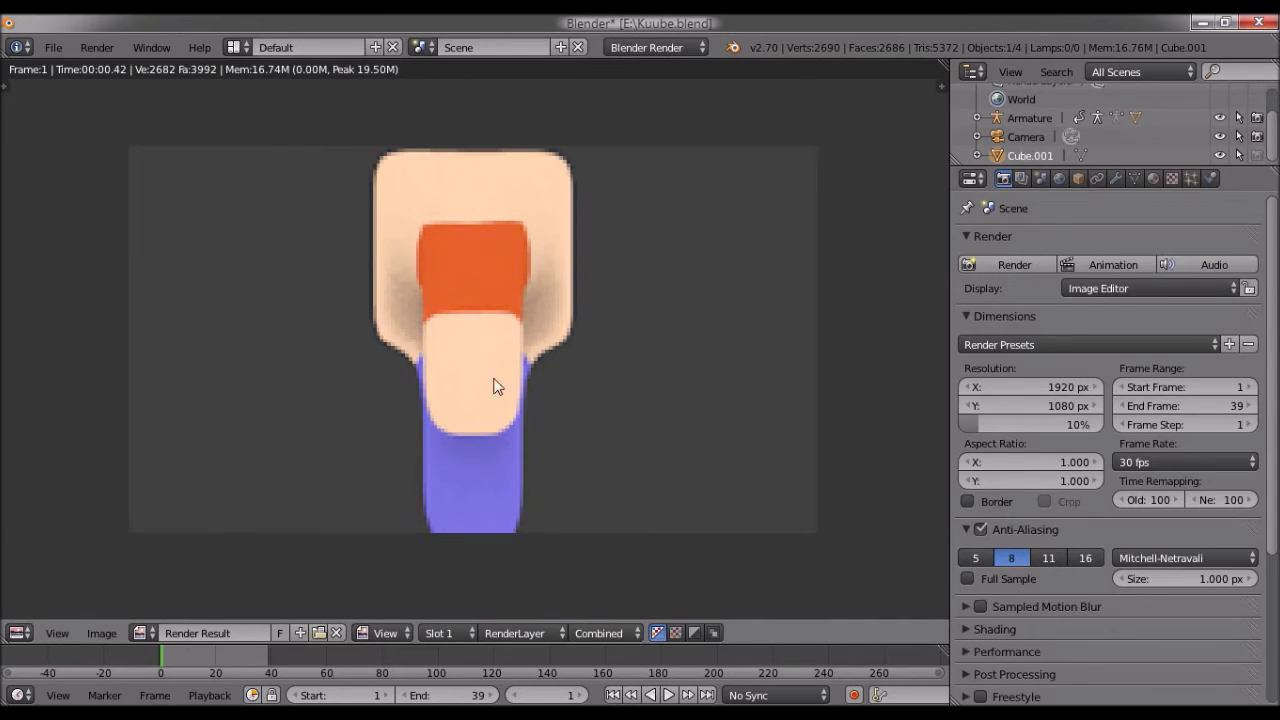
{"action": "key", "text": "Escape"}
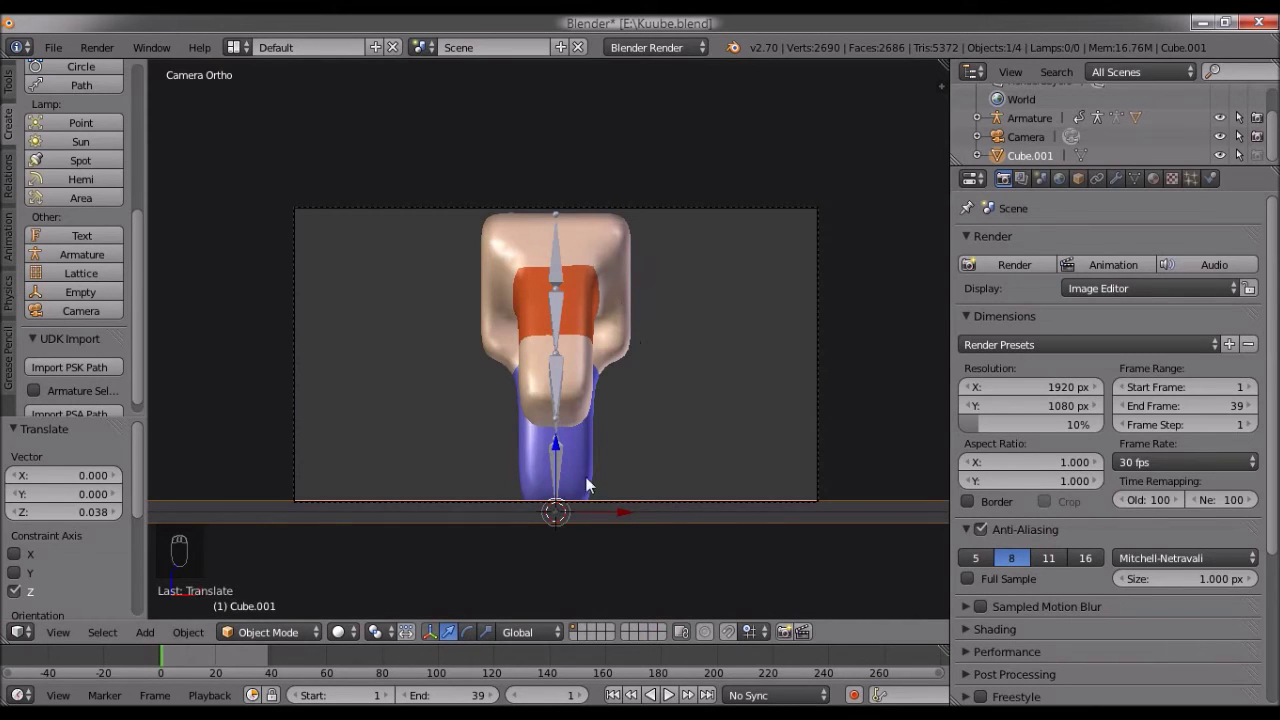
Turn off Anti-Aliasing and re-render to get hard-edged, pixelated results
{"action": "left_click", "coordinate": [981, 529]}
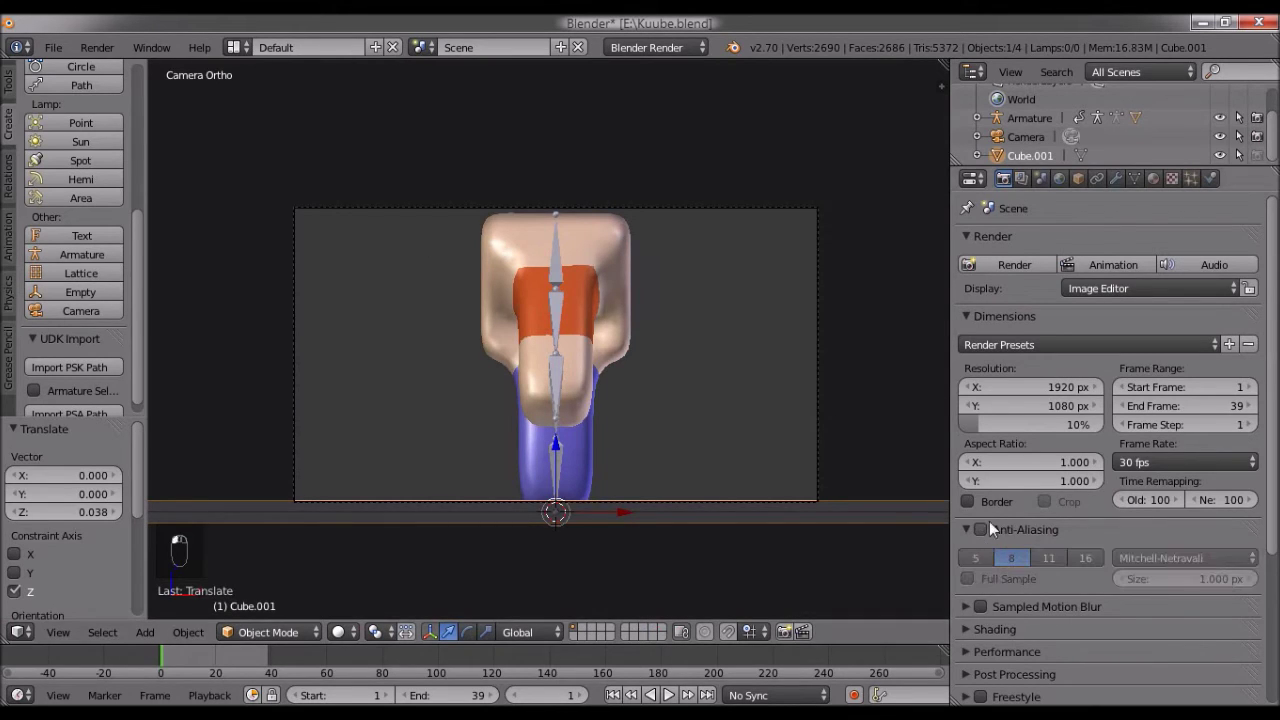
{"action": "left_click", "coordinate": [1014, 265]}
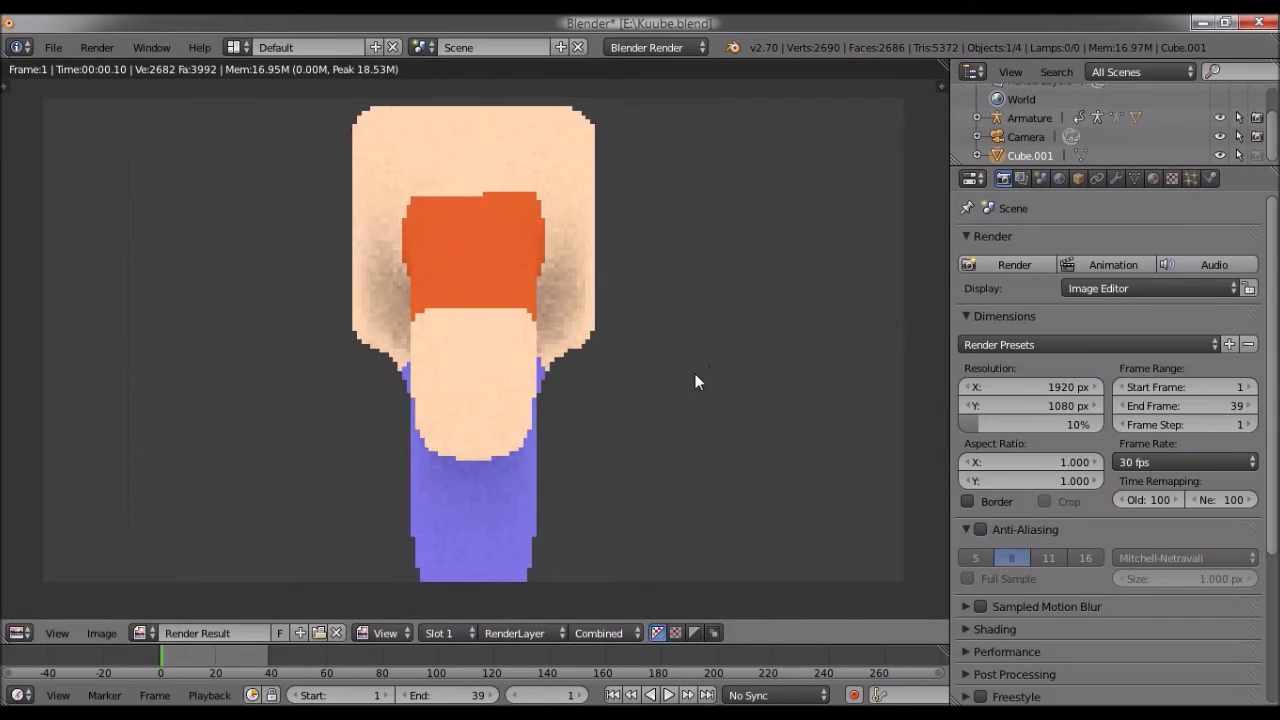
{"action": "scroll", "coordinate": [521, 495], "scroll_direction": "up", "scroll_amount": 1}
{"action": "scroll", "coordinate": [523, 499], "scroll_direction": "down", "scroll_amount": 1}
{"action": "scroll", "coordinate": [522, 498], "scroll_direction": "up", "scroll_amount": 1}
{"action": "key", "text": "Escape"}
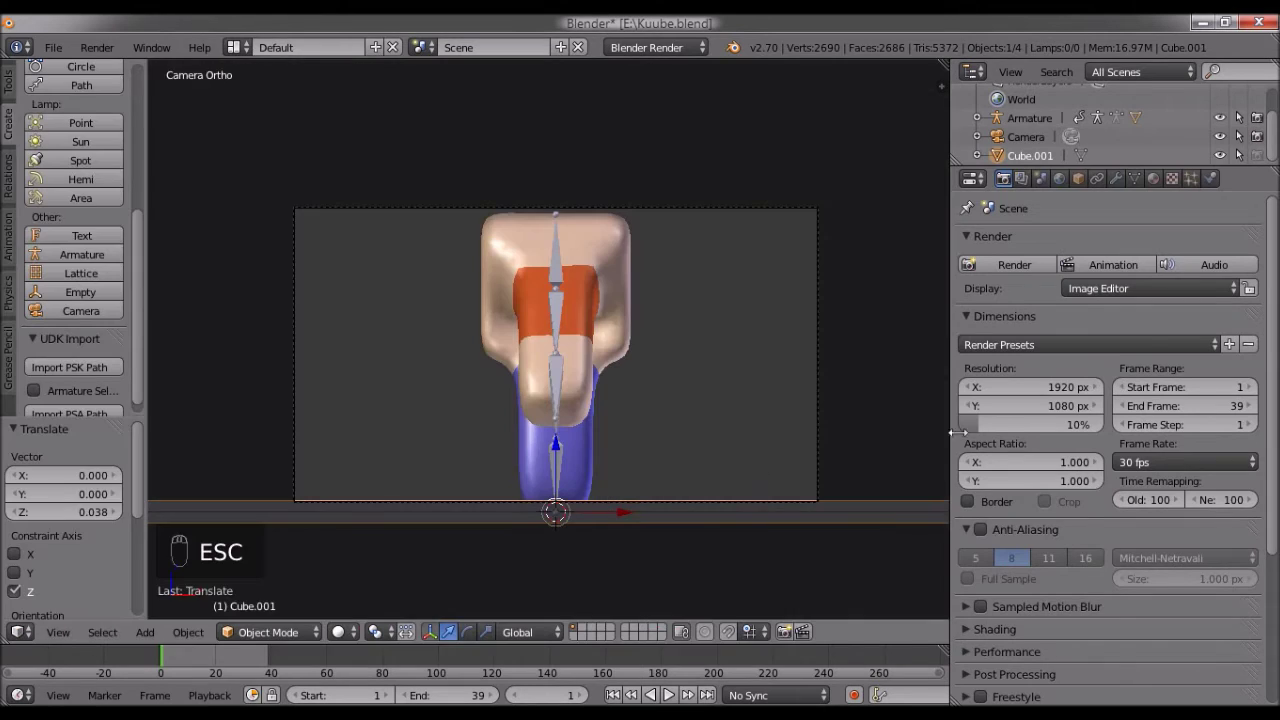
{"action": "left_click", "coordinate": [1040, 425]}
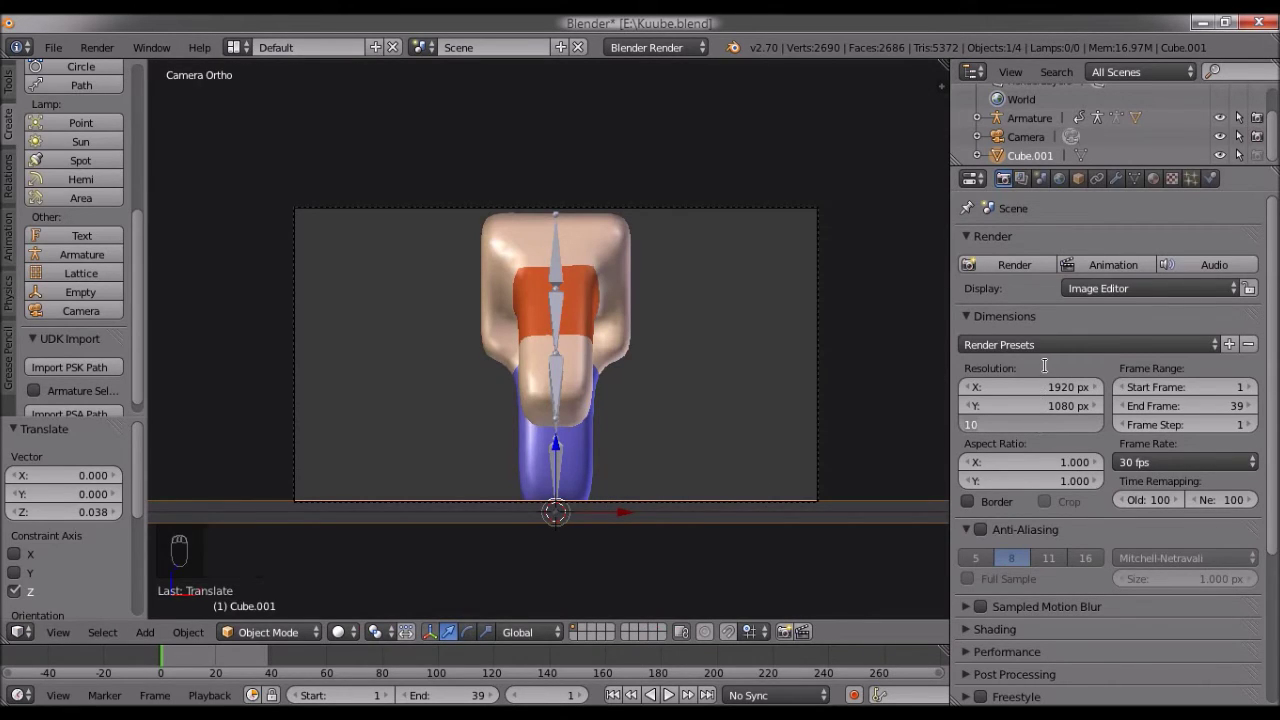
Set the resolution scale to 3% and render a test image of frame 1
{"action": "type", "text": "3"}
{"action": "key", "text": "Return"}
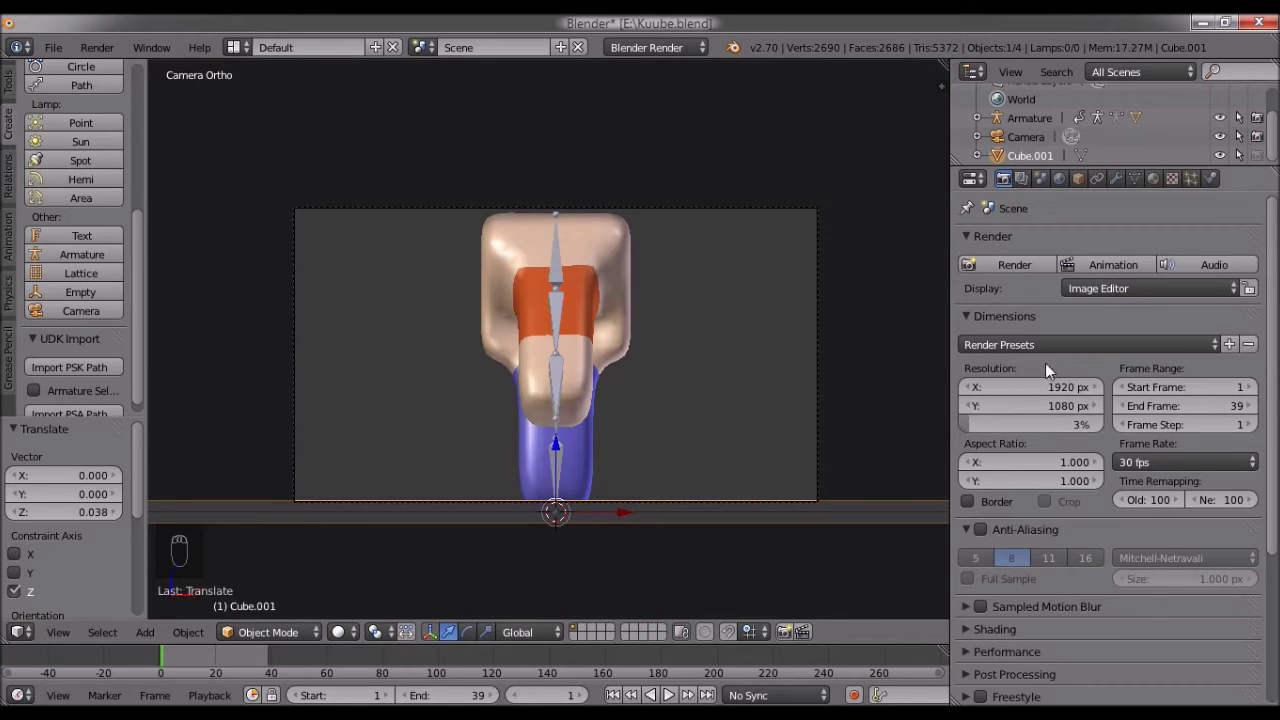
{"action": "left_click", "coordinate": [1019, 267]}
{"action": "scroll", "coordinate": [716, 368], "scroll_direction": "up", "scroll_amount": 6}
{"action": "scroll", "coordinate": [716, 368], "scroll_direction": "down", "scroll_amount": 1}
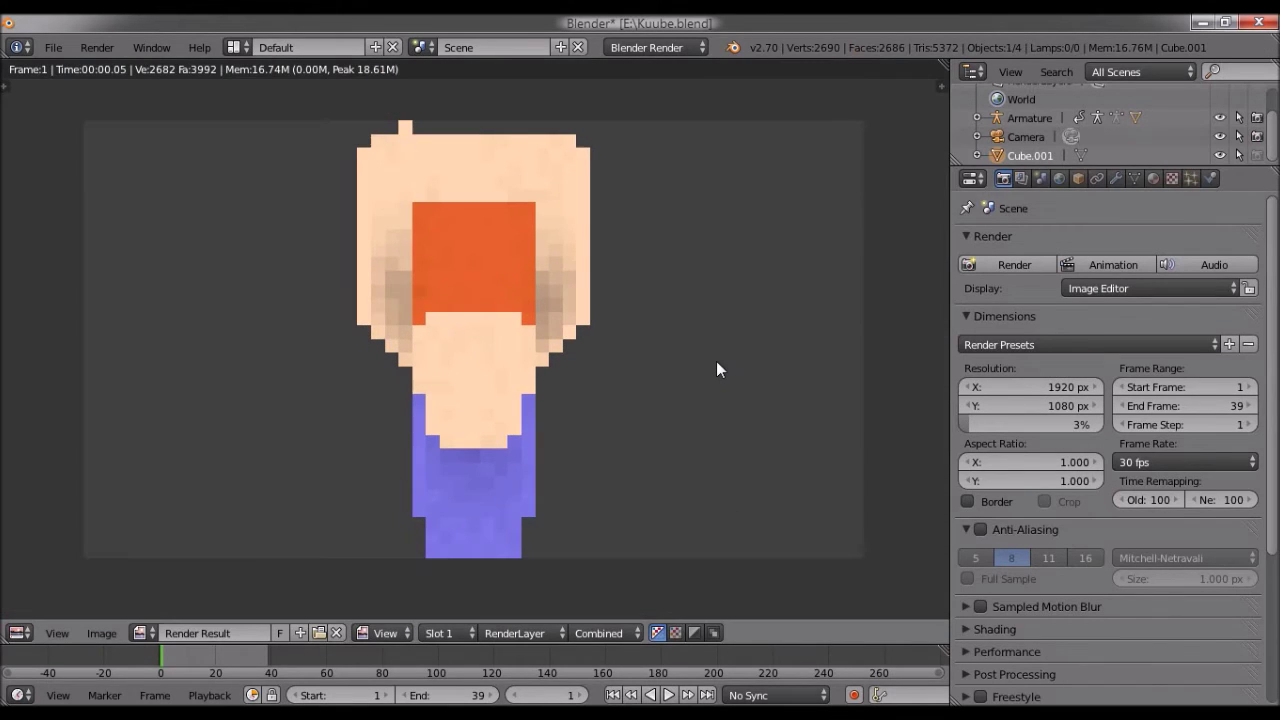
{"action": "key", "text": "Escape"}
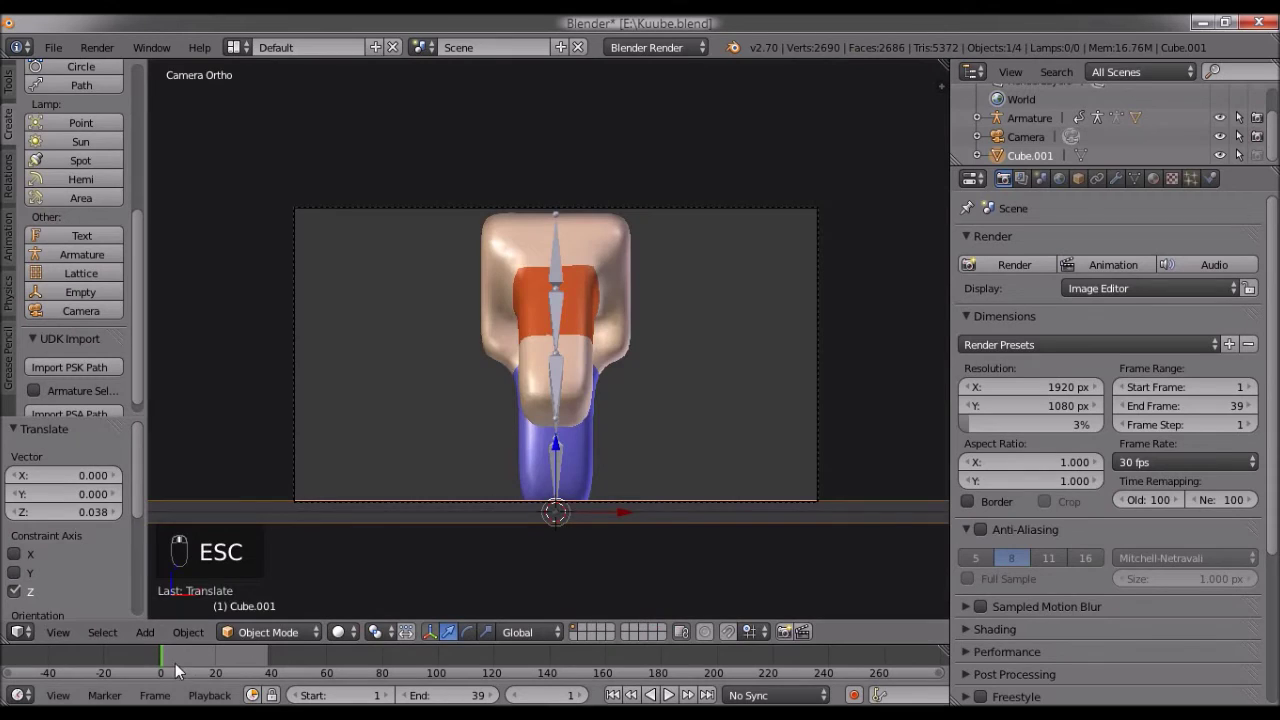
Render the posed character at frame 12, then return the timeline to frame 1
{"action": "left_click_drag", "start_coordinate": [175, 663], "coordinate": [192, 653]}
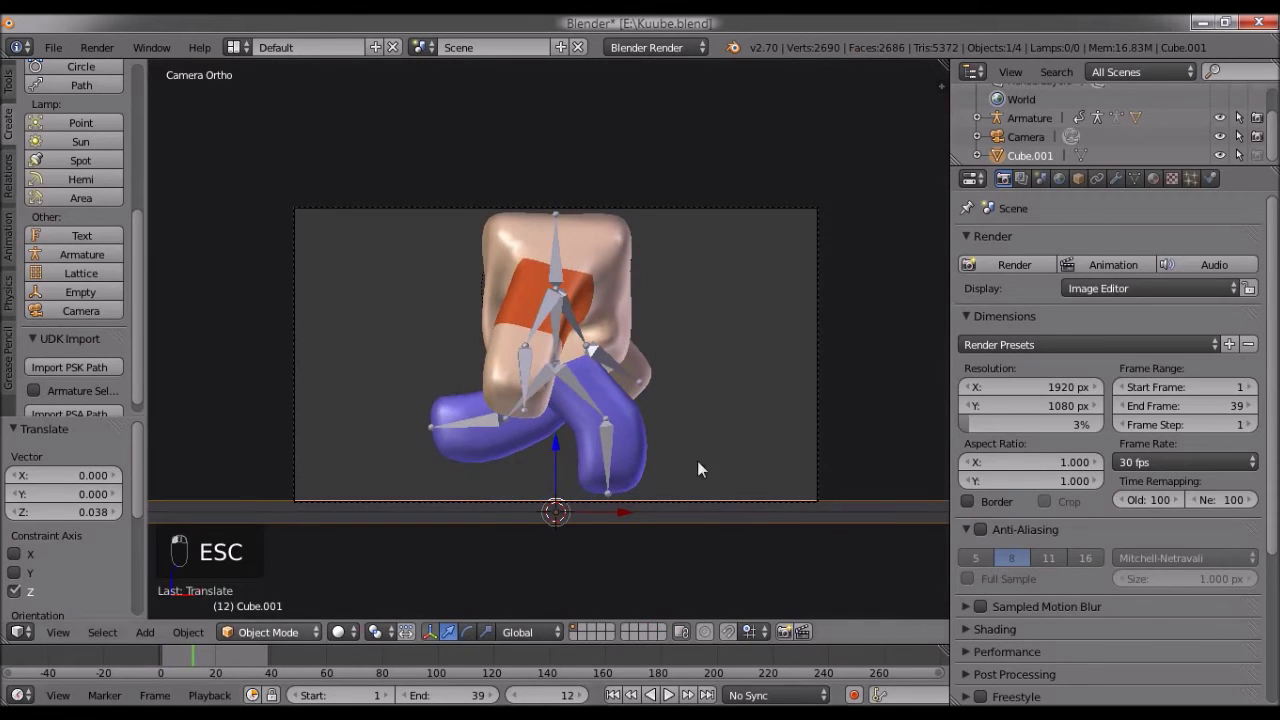
{"action": "left_click", "coordinate": [998, 261]}
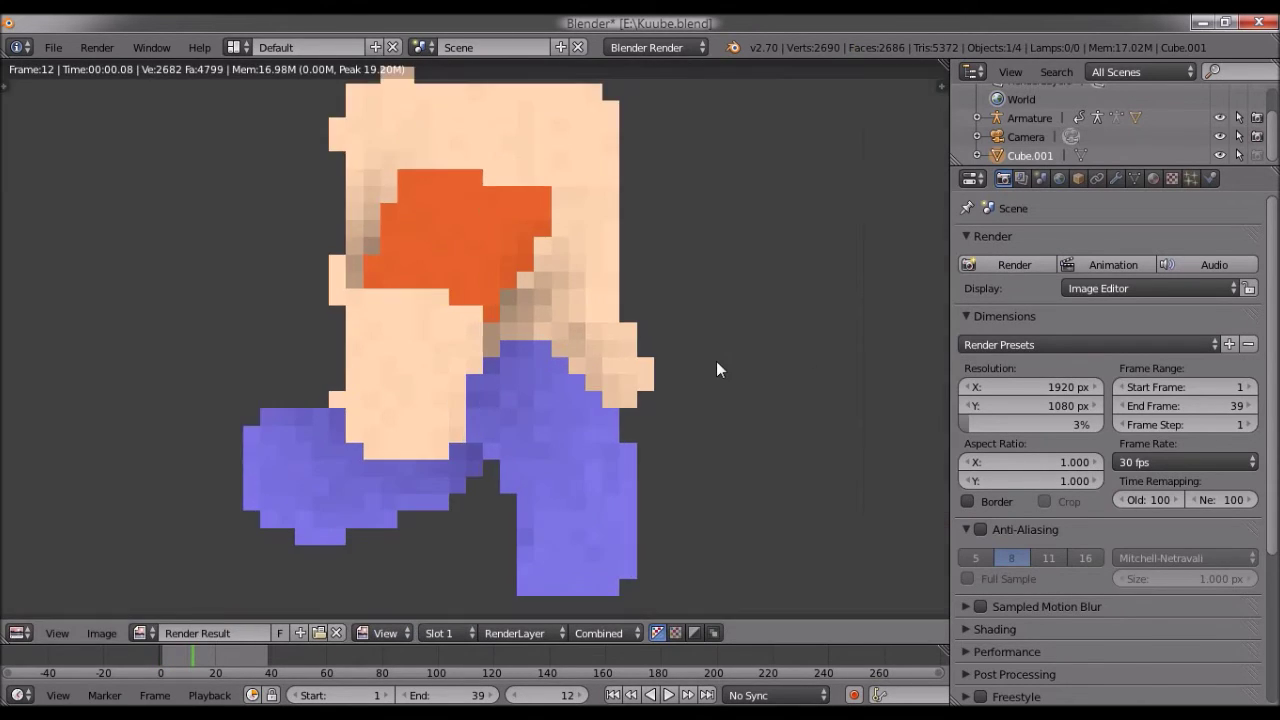
{"action": "scroll", "coordinate": [716, 369], "scroll_direction": "down", "scroll_amount": 4}
{"action": "scroll", "coordinate": [716, 369], "scroll_direction": "up", "scroll_amount": 3}
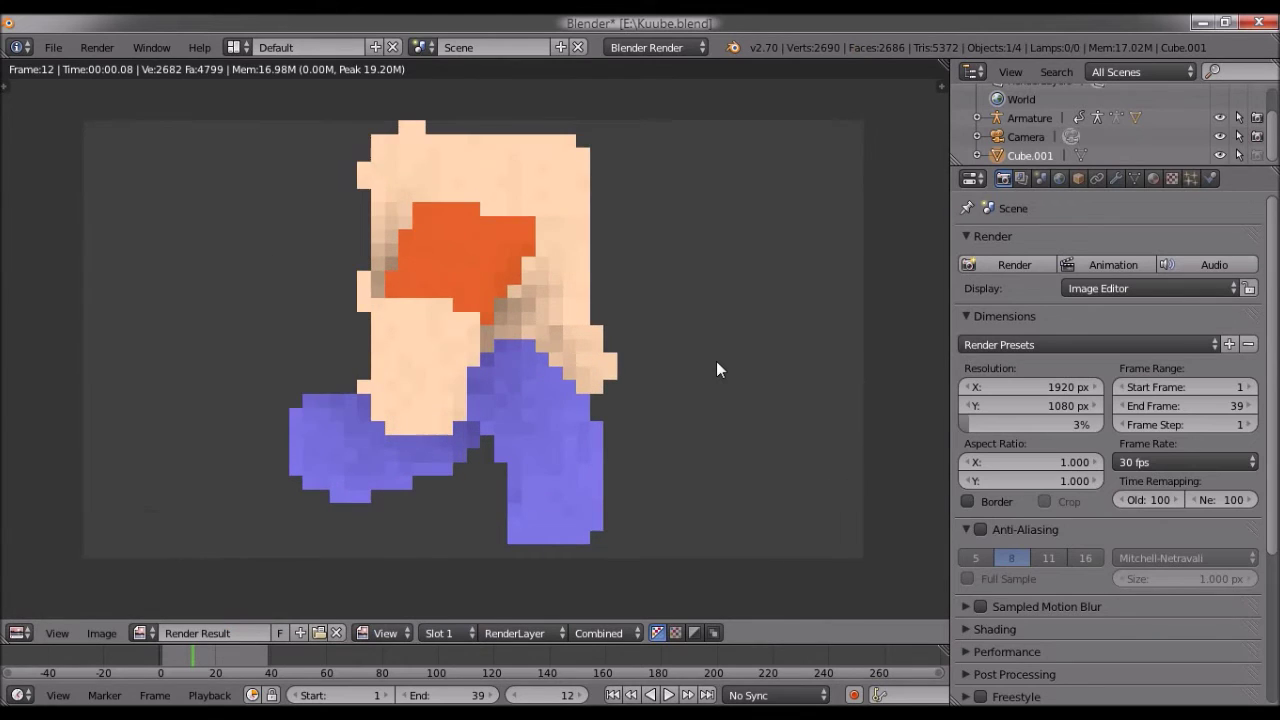
{"action": "key", "text": "Escape"}
{"action": "left_click", "coordinate": [187, 654]}
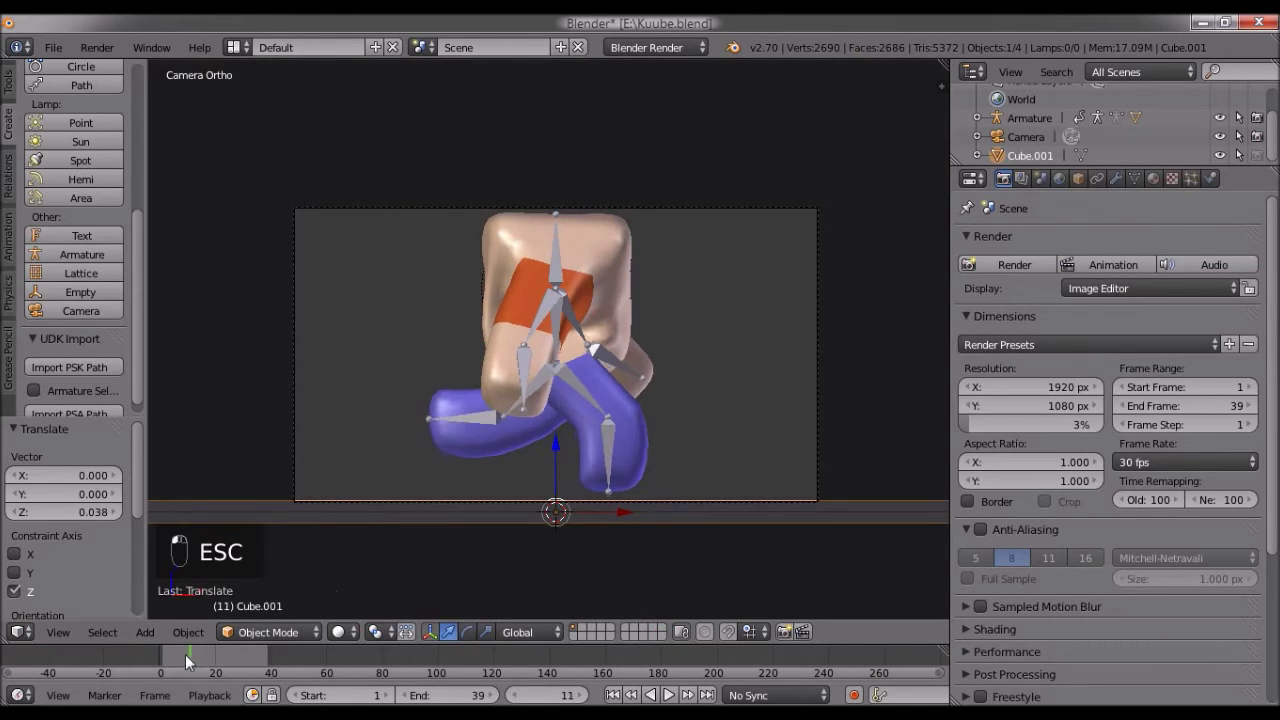
{"action": "left_click_drag", "start_coordinate": [185, 654], "coordinate": [162, 652]}
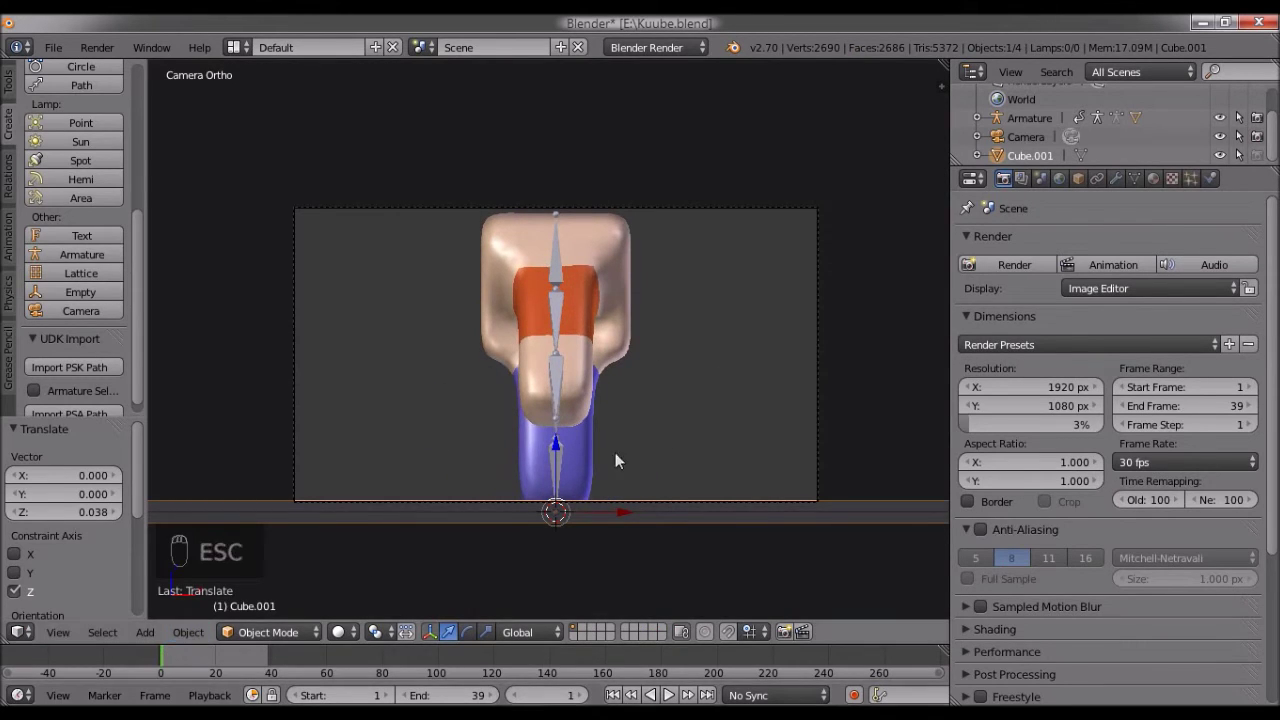
{"action": "scroll", "coordinate": [607, 489], "scroll_direction": "up", "scroll_amount": 2}
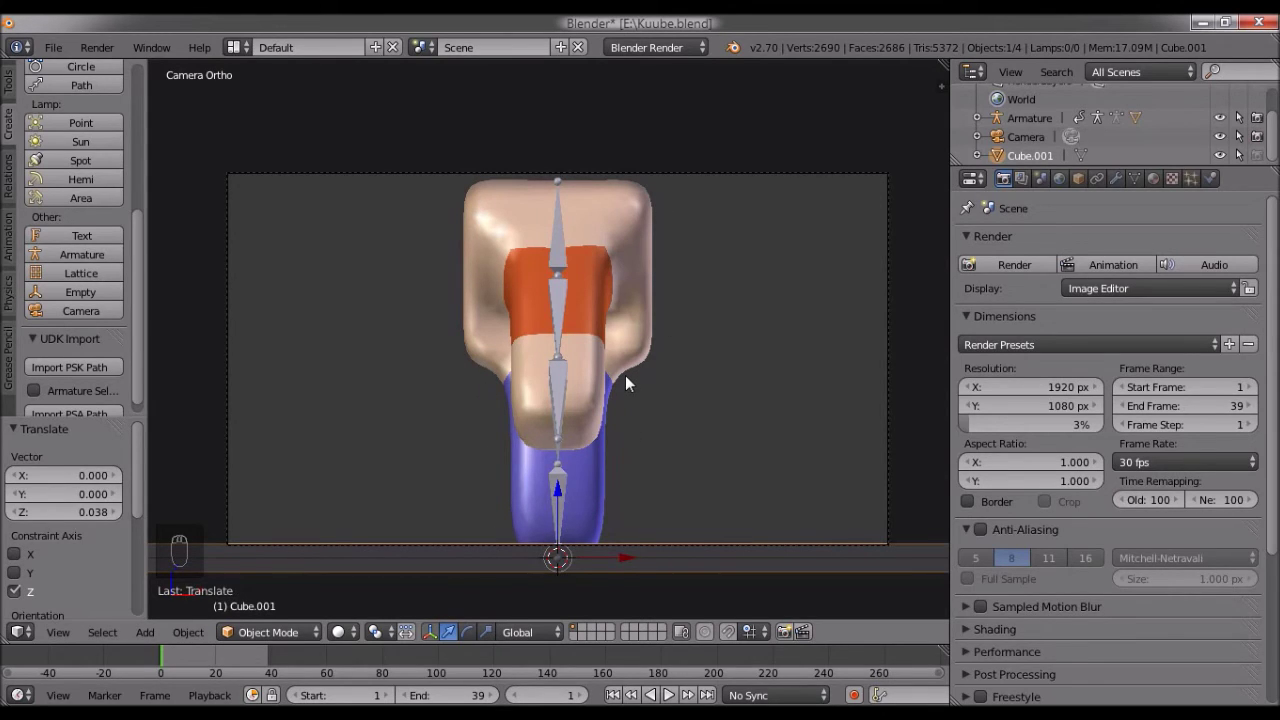
Preview the animation playback and set the output resolution to 64 × 64 px
{"action": "key", "text": "alt+a"}
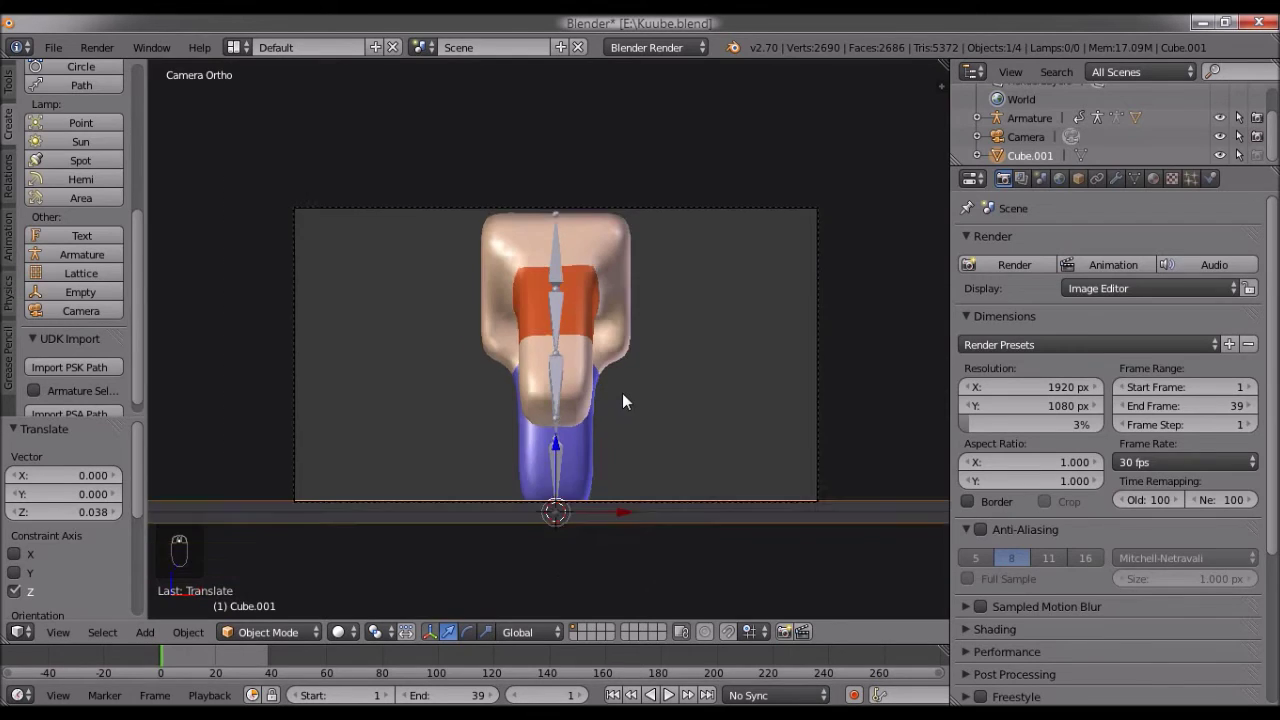
{"action": "key", "text": "Escape"}
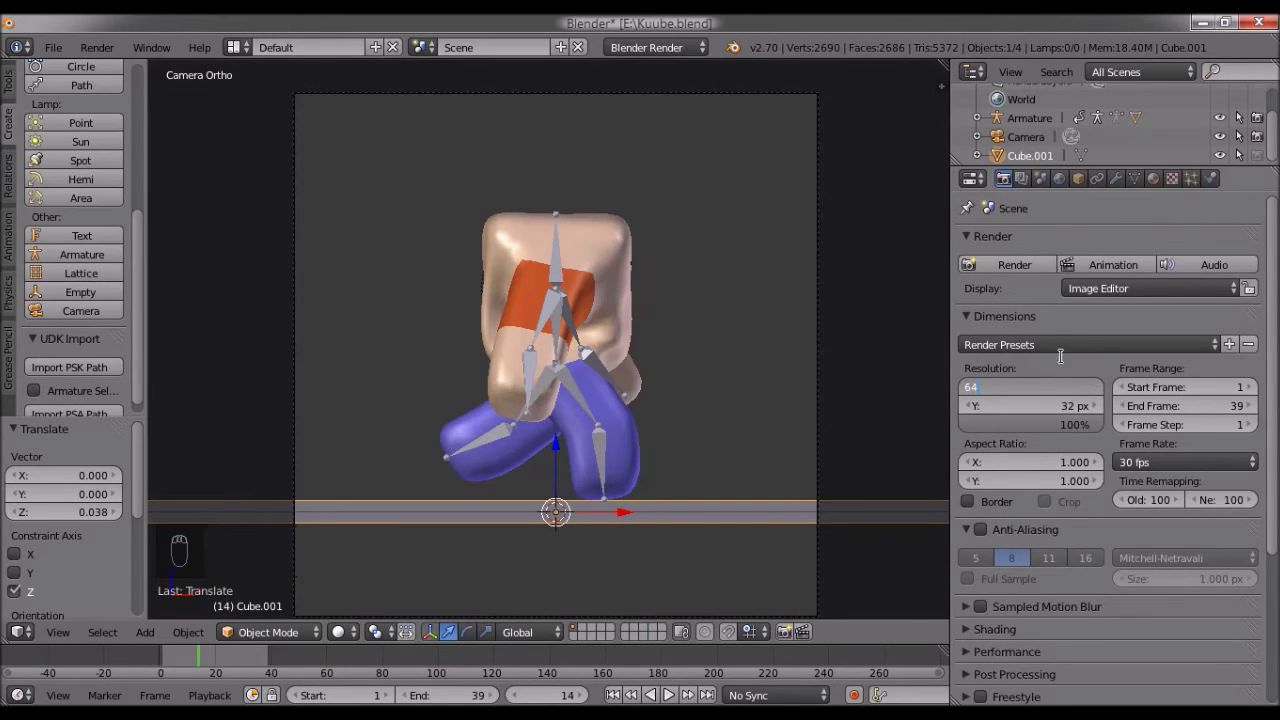
{"action": "type", "text": "64"}
{"action": "key", "text": "Tab"}
{"action": "type", "text": "64"}
{"action": "key", "text": "Return"}
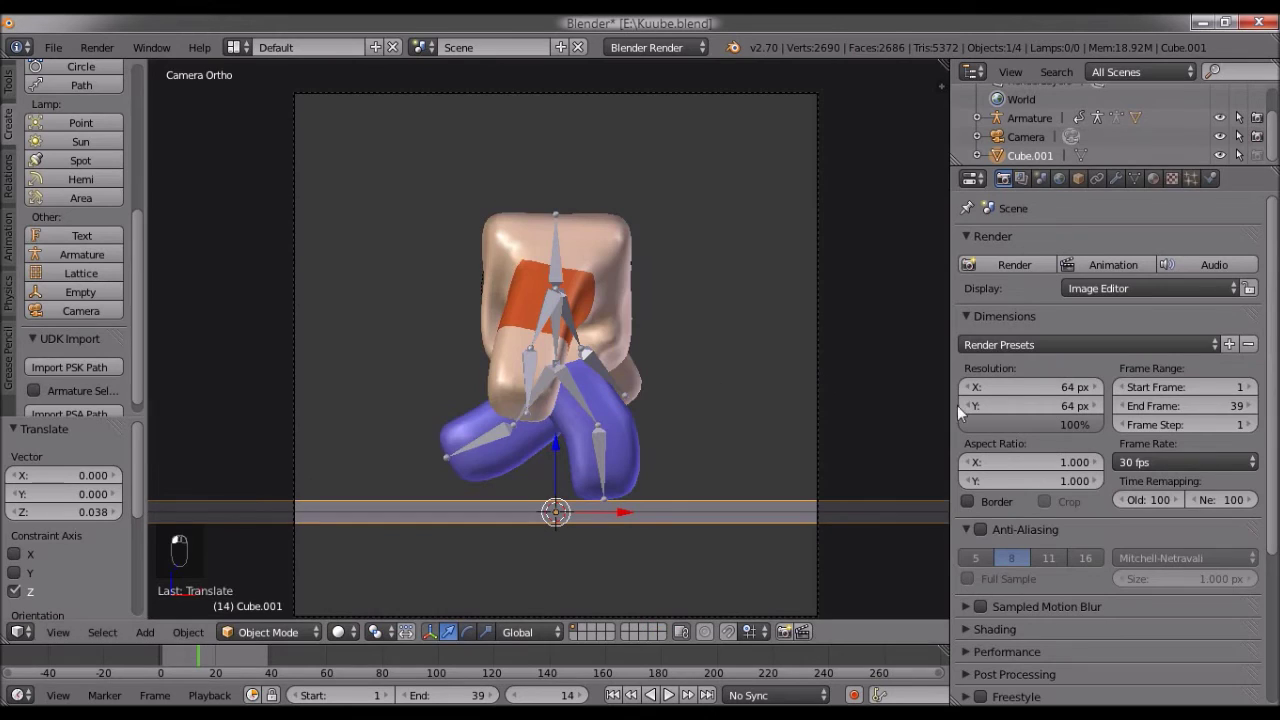
Render a 64 × 64 px test frame, then select the camera
{"action": "left_click", "coordinate": [1014, 264]}
{"action": "scroll", "coordinate": [680, 314], "scroll_direction": "down", "scroll_amount": 5}
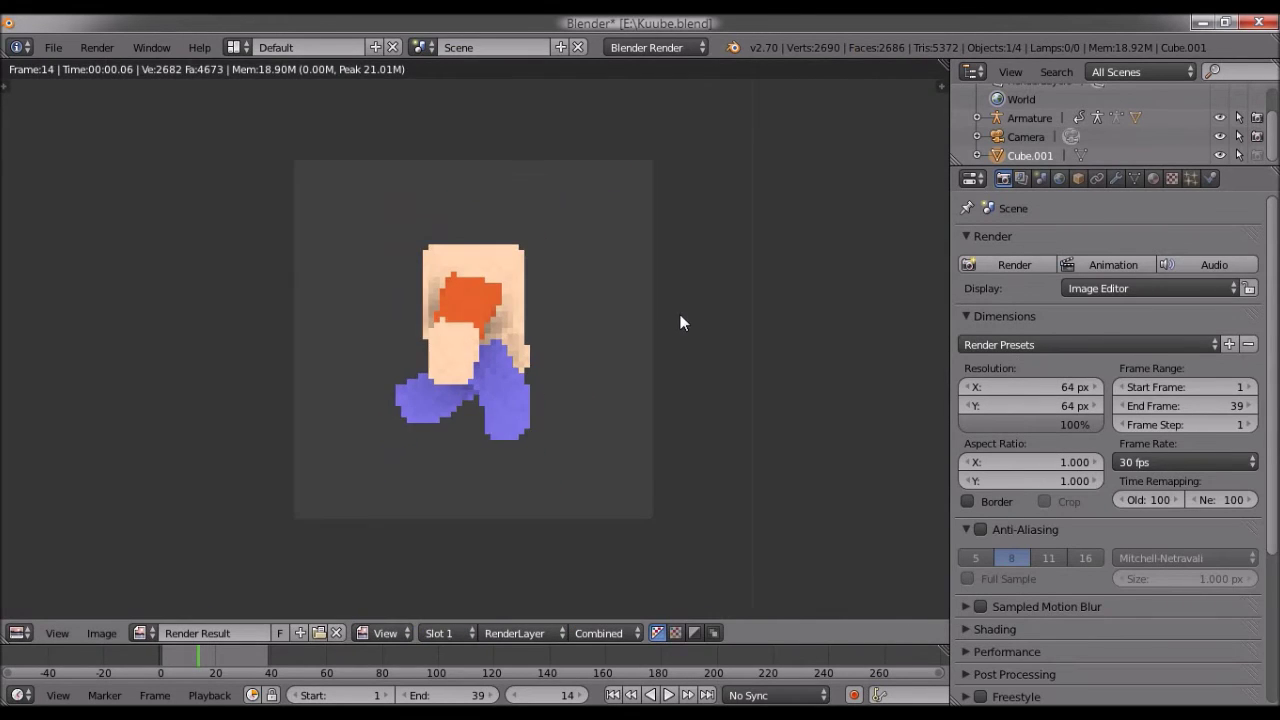
{"action": "key", "text": "Escape"}
{"action": "scroll", "coordinate": [629, 337], "scroll_direction": "down", "scroll_amount": 3}
{"action": "scroll", "coordinate": [629, 337], "scroll_direction": "up", "scroll_amount": 4}
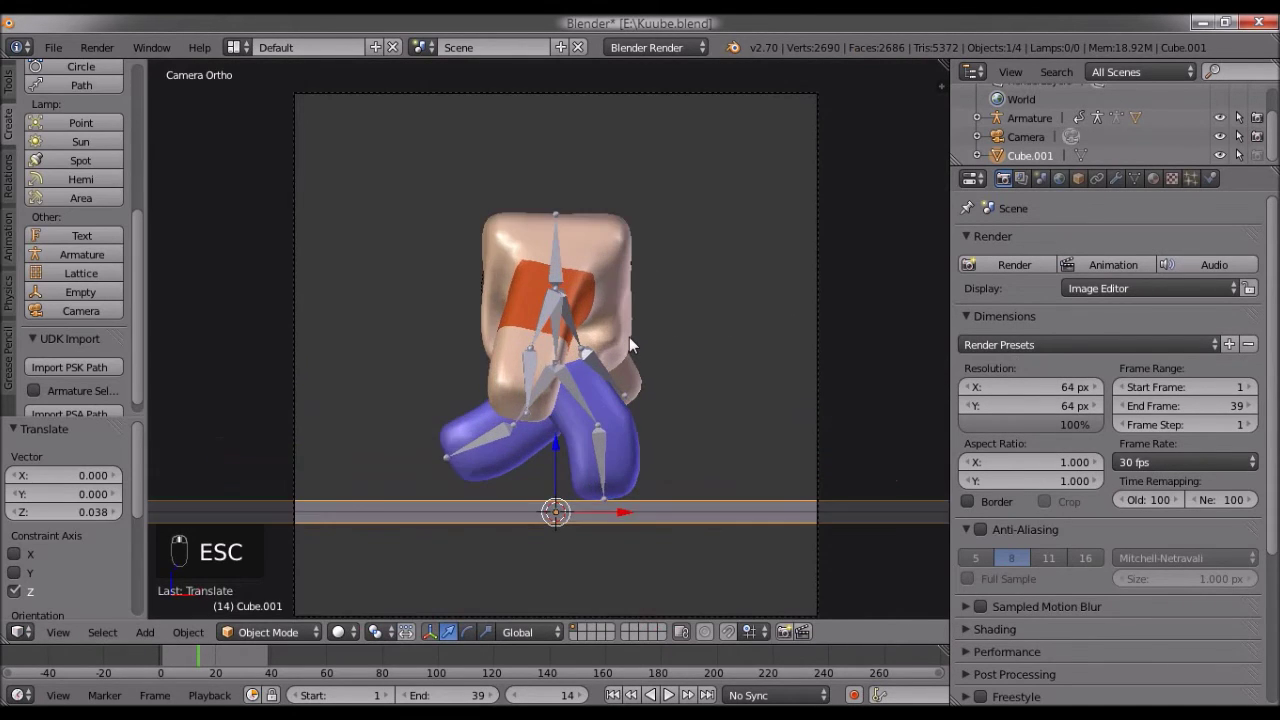
{"action": "scroll", "coordinate": [680, 179], "scroll_direction": "down", "scroll_amount": 3}
{"action": "right_click", "coordinate": [676, 152]}
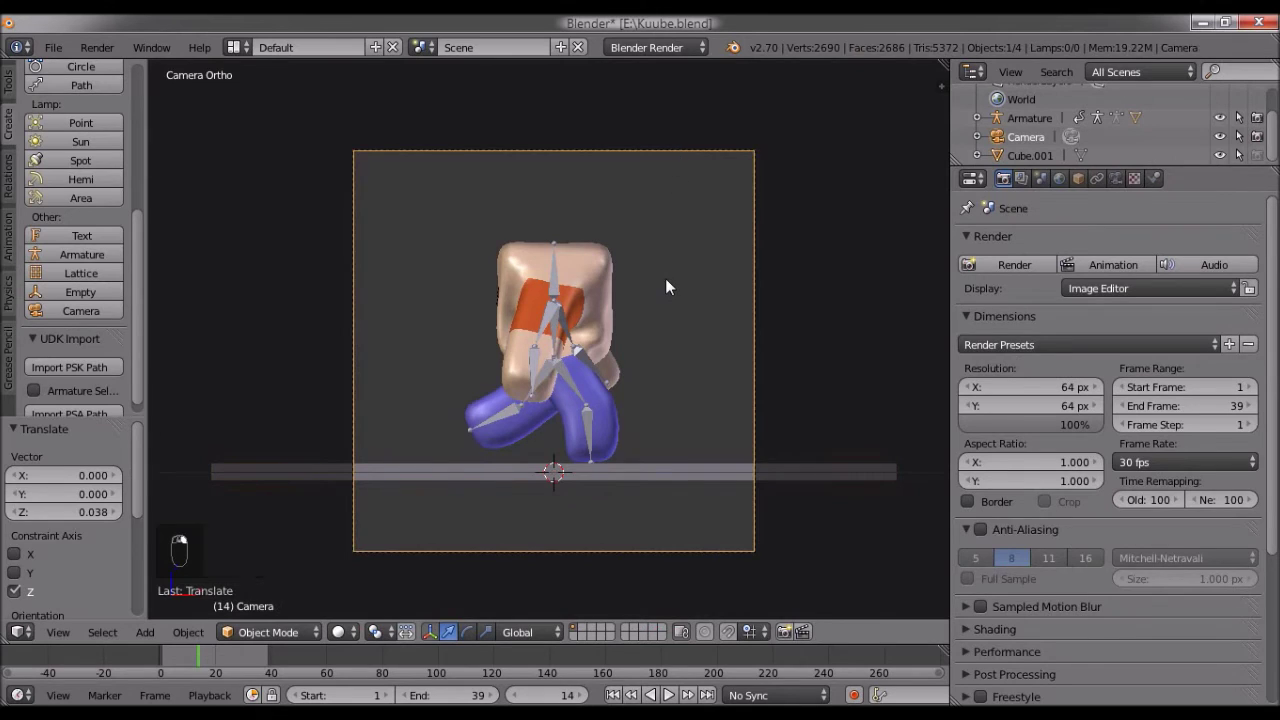
Lower the camera's orthographic scale to 4.100 so the character fills the frame
{"action": "scroll", "coordinate": [666, 280], "scroll_direction": "up", "scroll_amount": 2}
{"action": "scroll", "coordinate": [666, 280], "scroll_direction": "down", "scroll_amount": 2}
{"action": "key", "text": "g"}
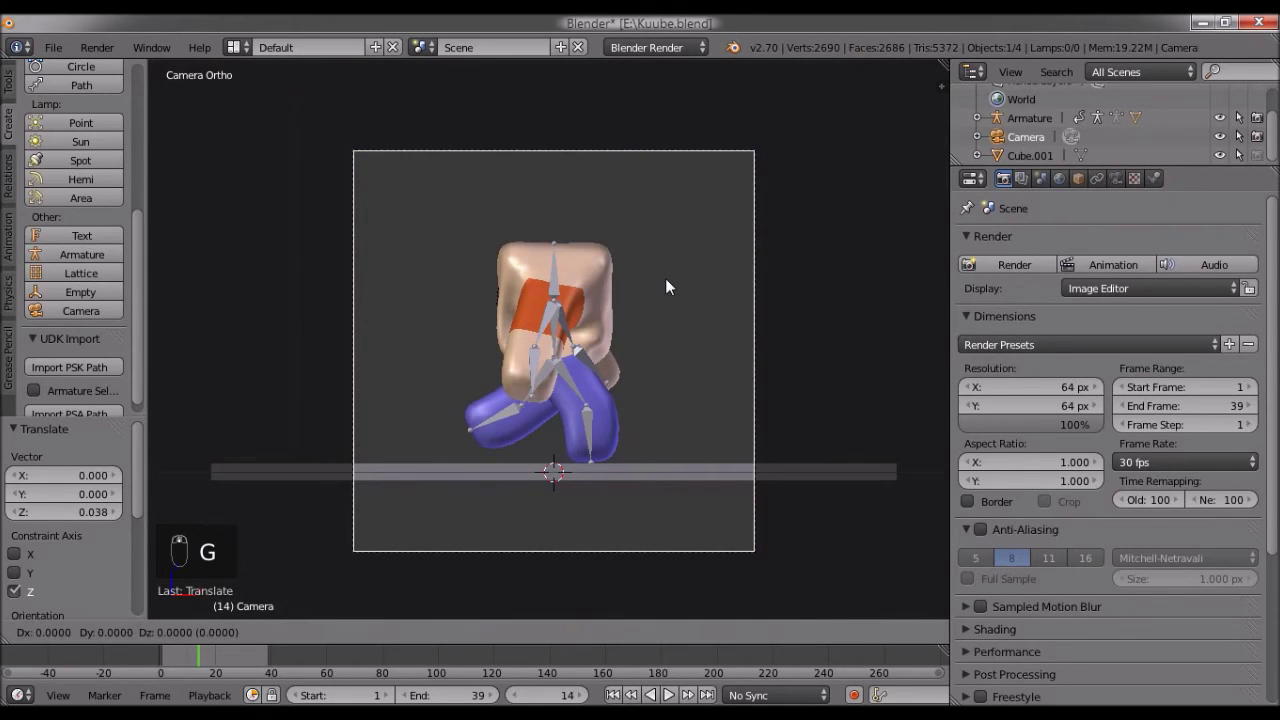
{"action": "key", "text": "z"}
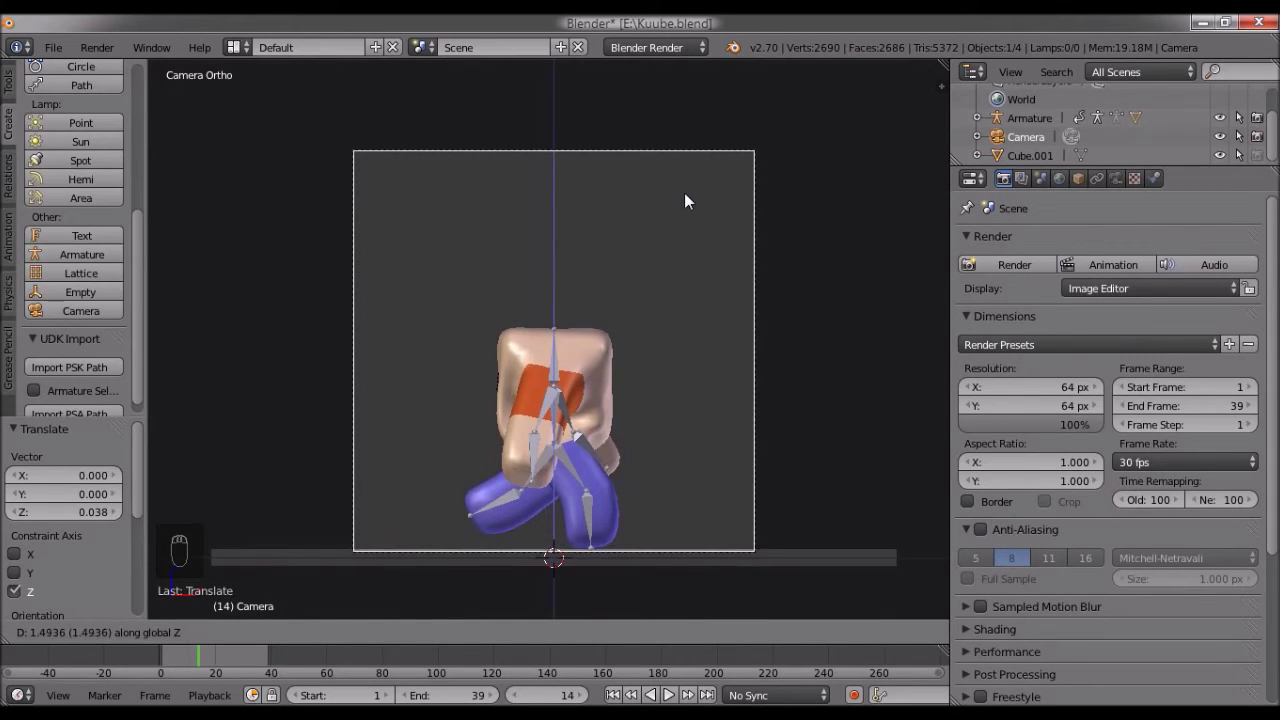
{"action": "key", "text": "Escape"}
{"action": "left_click", "coordinate": [1114, 178]}
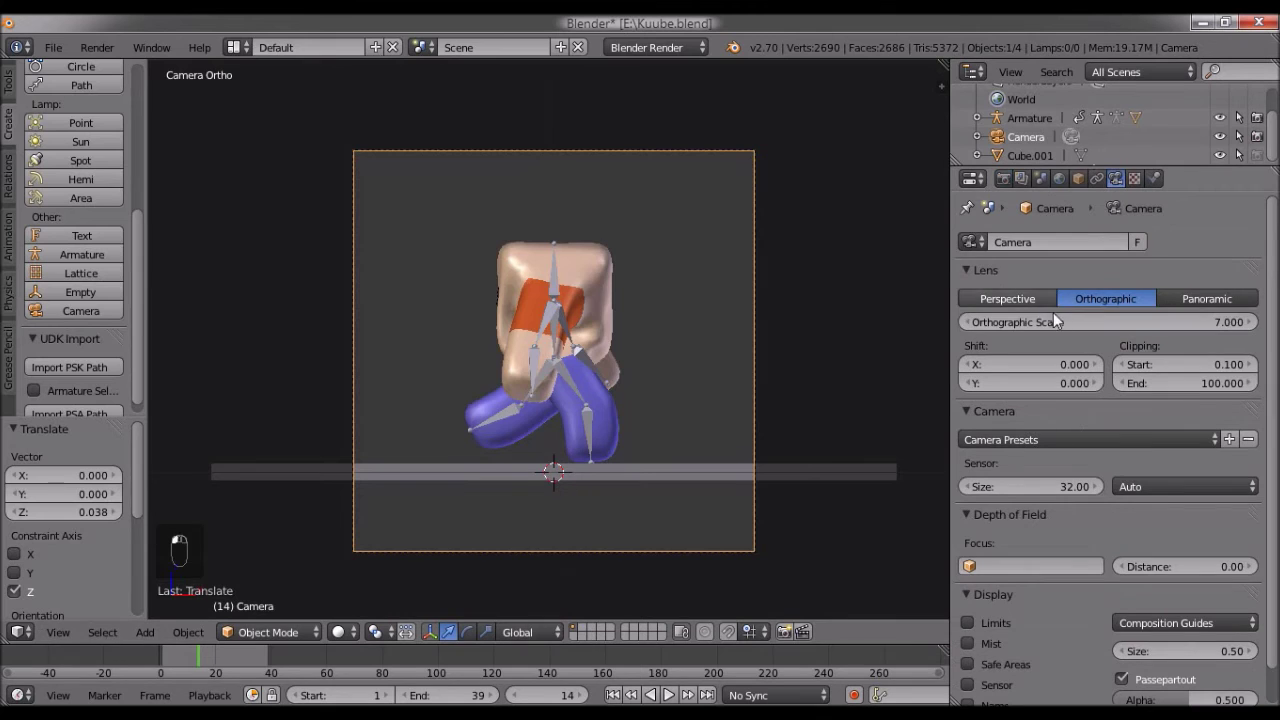
{"action": "mouse_move", "coordinate": [1053, 322]}
{"action": "left_mouse_down"}
{"action": "mouse_move", "coordinate": [1095, 322]}
{"action": "mouse_move", "coordinate": [1040, 322]}
{"action": "mouse_move", "coordinate": [1056, 322]}
{"action": "left_mouse_up"}
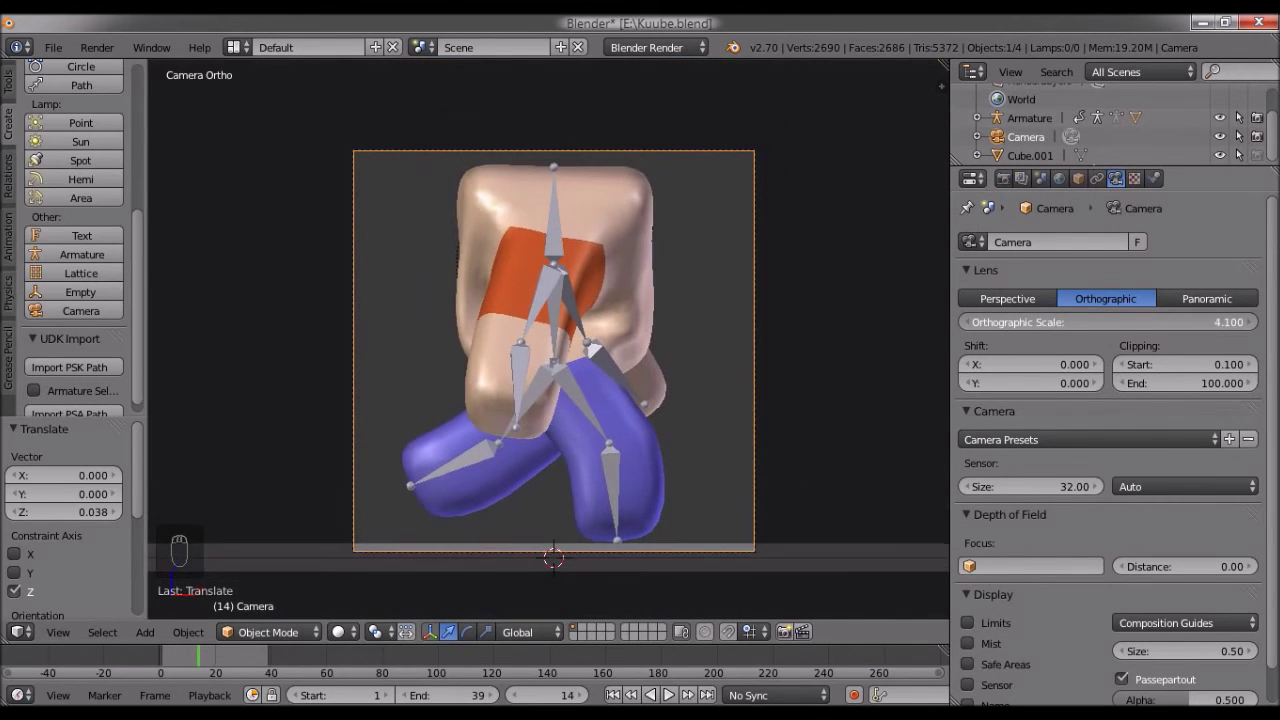
{"action": "left_click", "coordinate": [1003, 178]}
Raise the camera 0.067 along Z and return the timeline to frame 1
{"action": "key", "text": "g"}
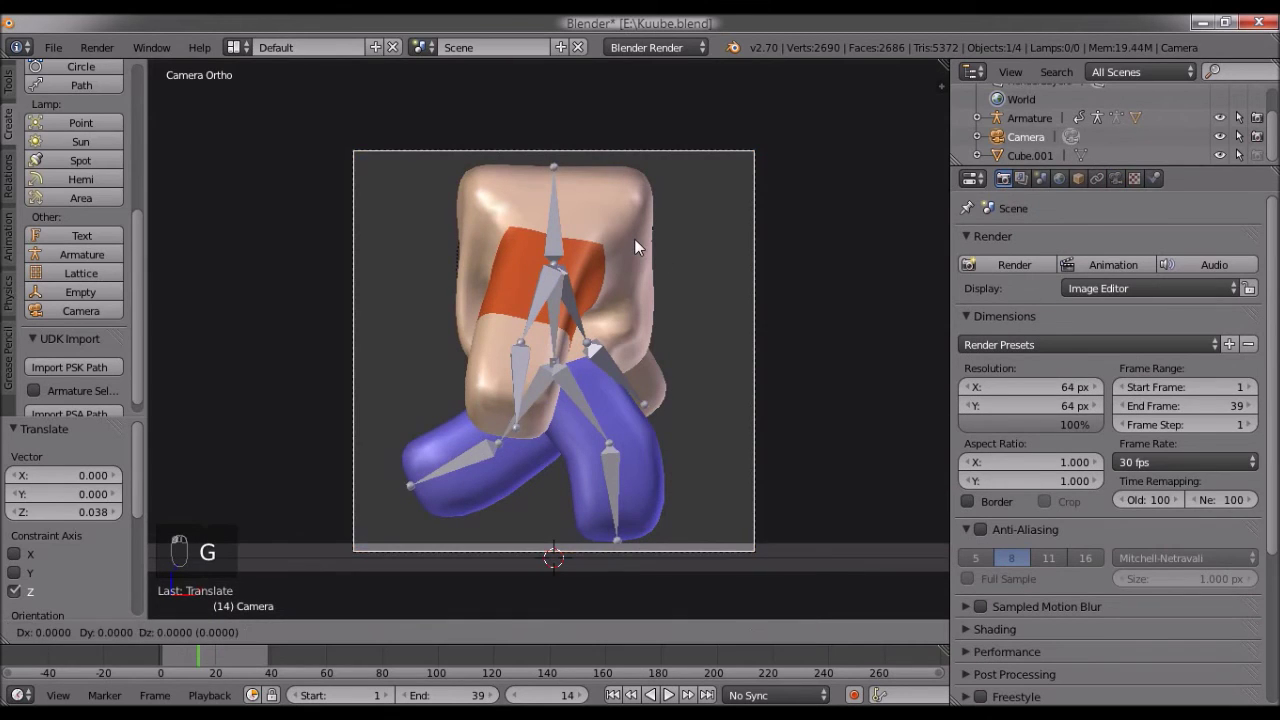
{"action": "middle_click_drag", "start_coordinate": [634, 238], "coordinate": [645, 232]}
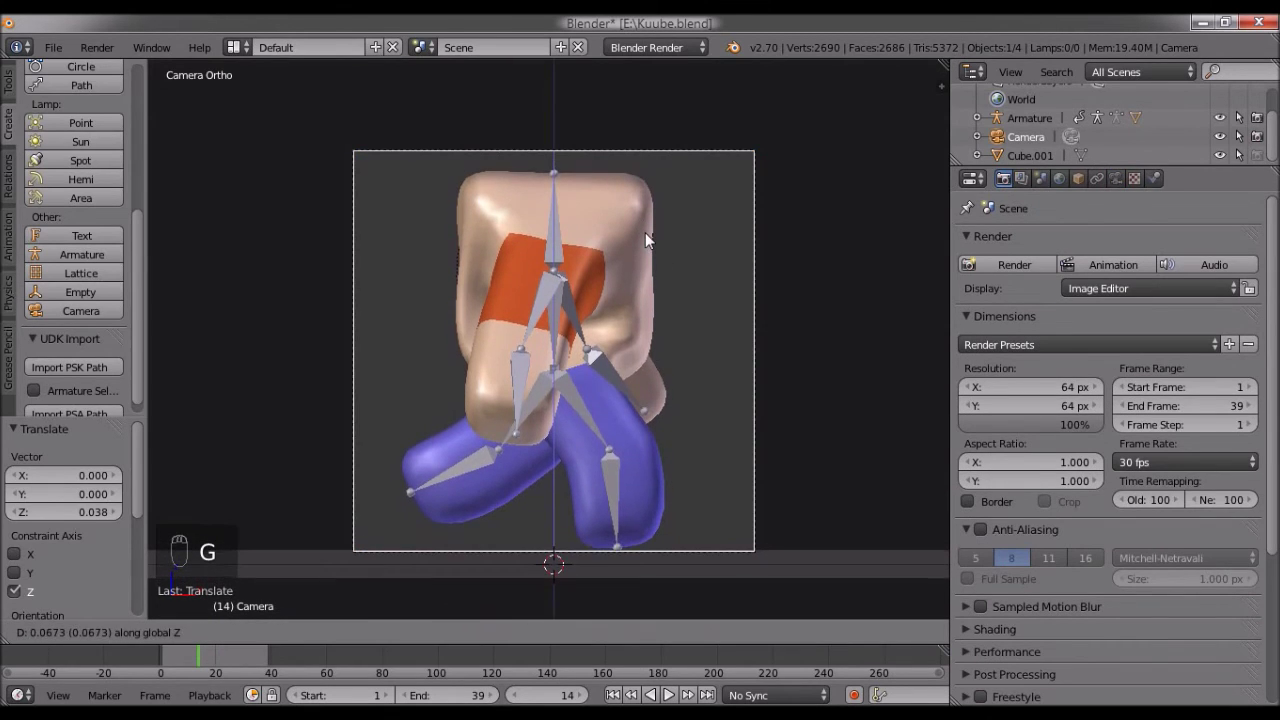
{"action": "left_click", "coordinate": [645, 232]}
{"action": "left_click_drag", "start_coordinate": [205, 649], "coordinate": [162, 653]}
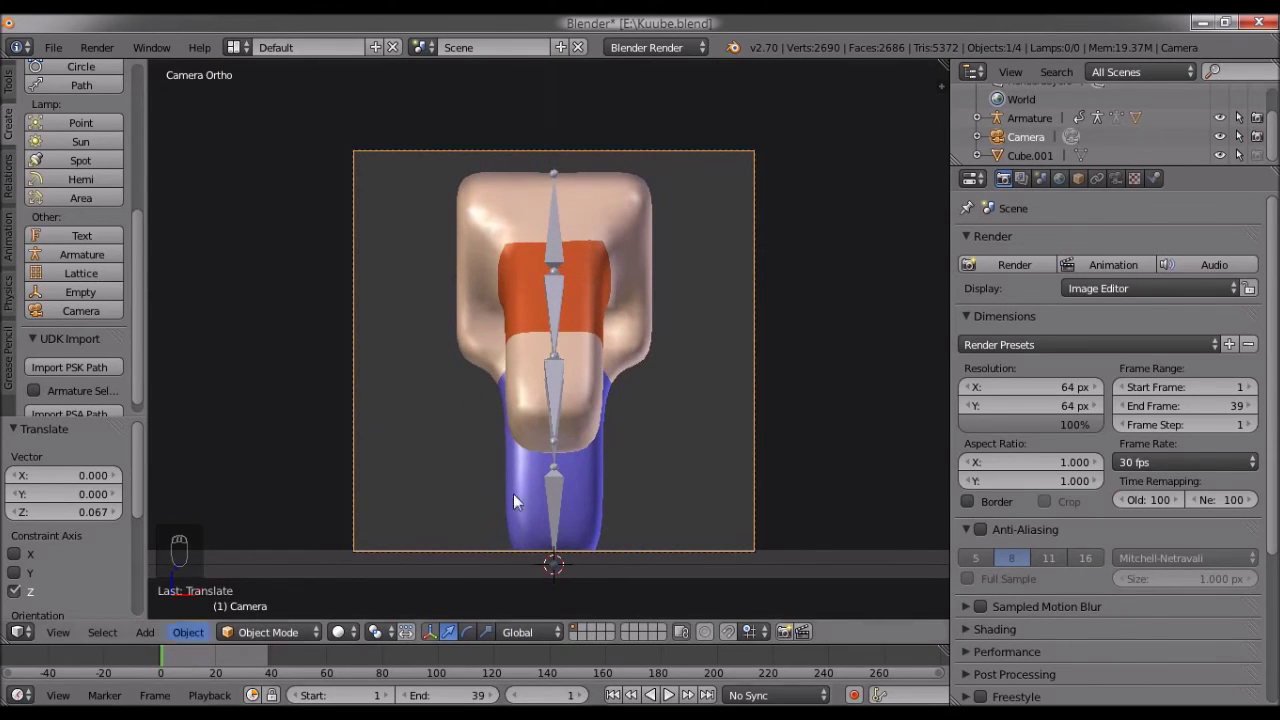
Render a test frame, then set the resolution scale to 50% and render again
{"action": "left_click", "coordinate": [1029, 266]}
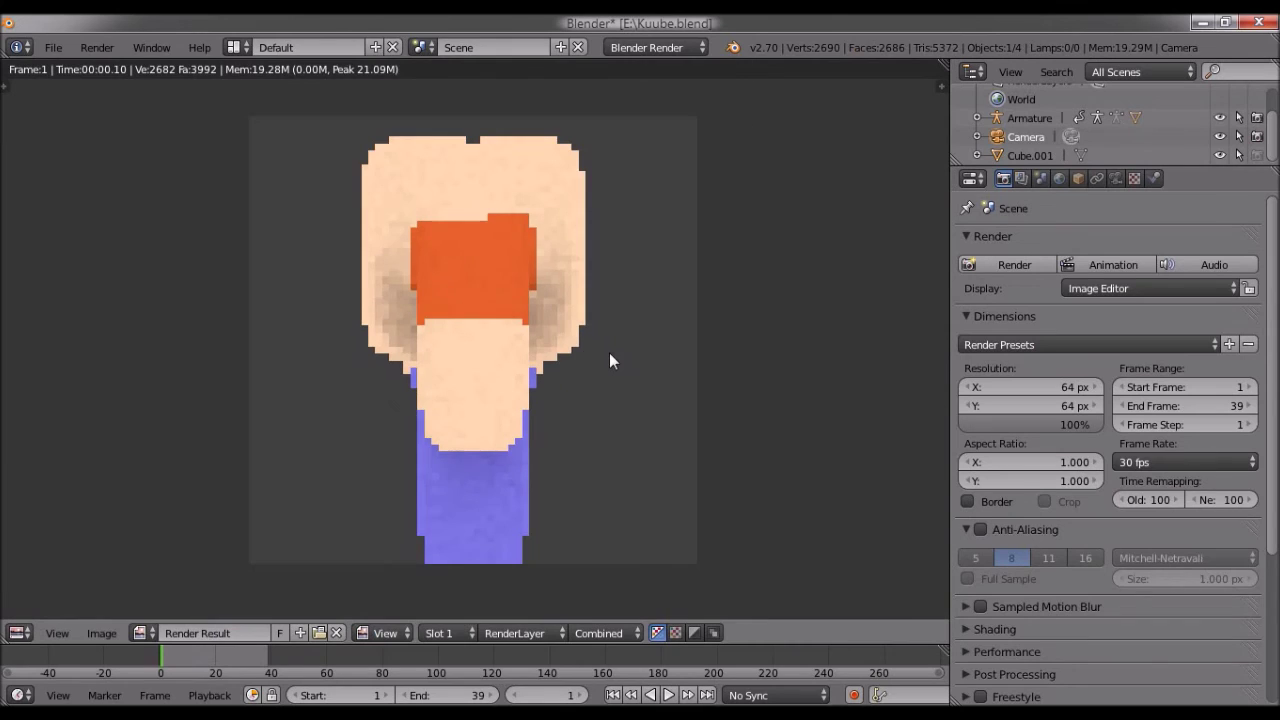
{"action": "key", "text": "Escape"}
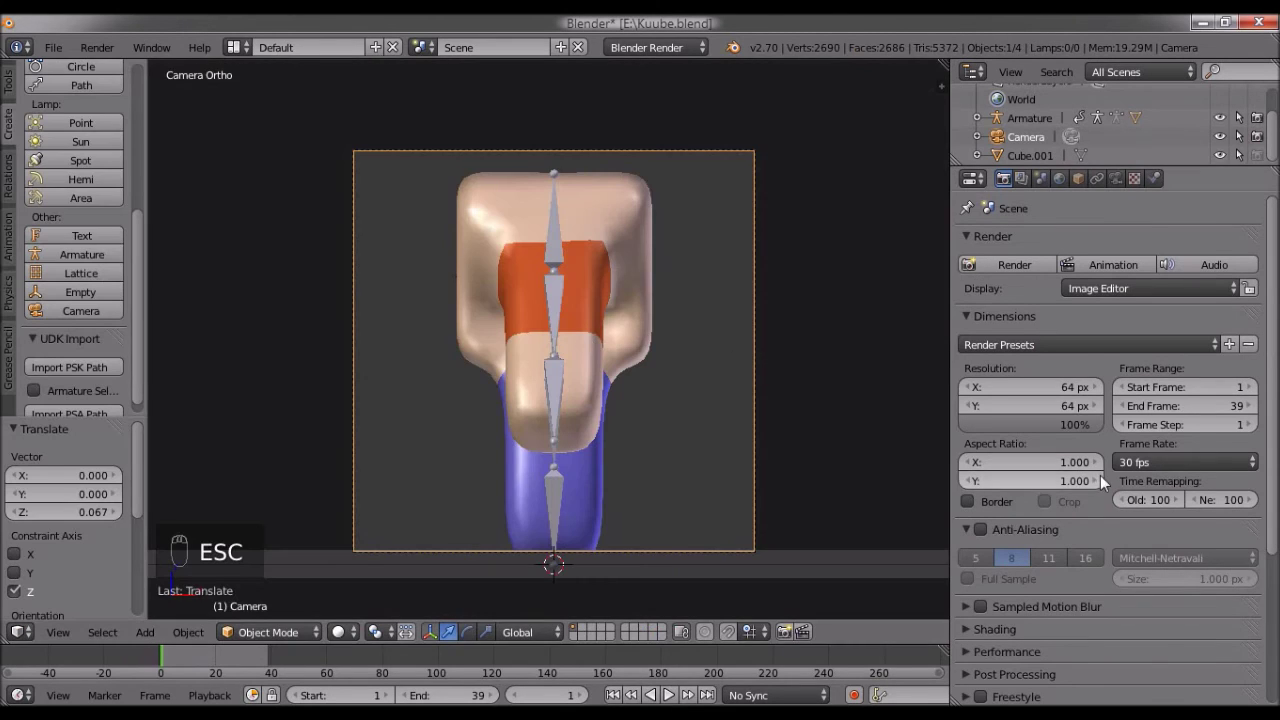
{"action": "left_click", "coordinate": [1066, 424]}
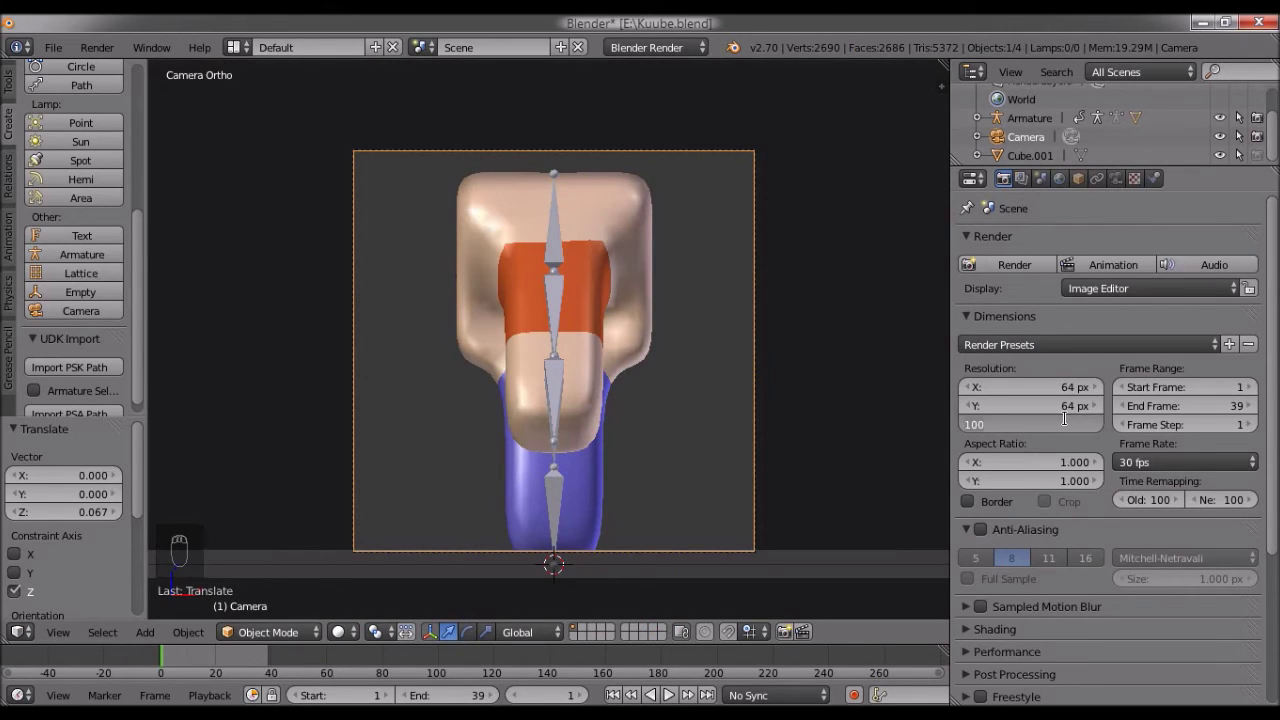
{"action": "type", "text": "50"}
{"action": "key", "text": "Return"}
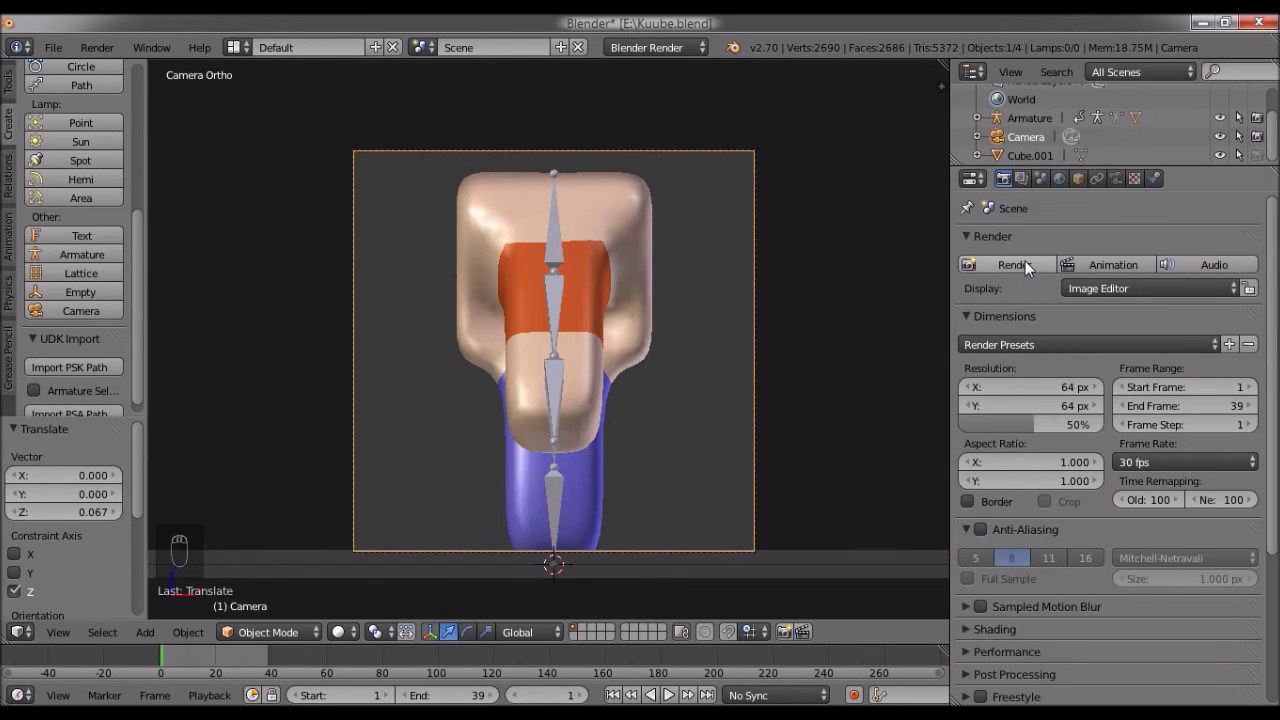
{"action": "left_click", "coordinate": [1020, 263]}
{"action": "scroll", "coordinate": [614, 336], "scroll_direction": "up", "scroll_amount": 4}
{"action": "scroll", "coordinate": [614, 336], "scroll_direction": "down", "scroll_amount": 1}
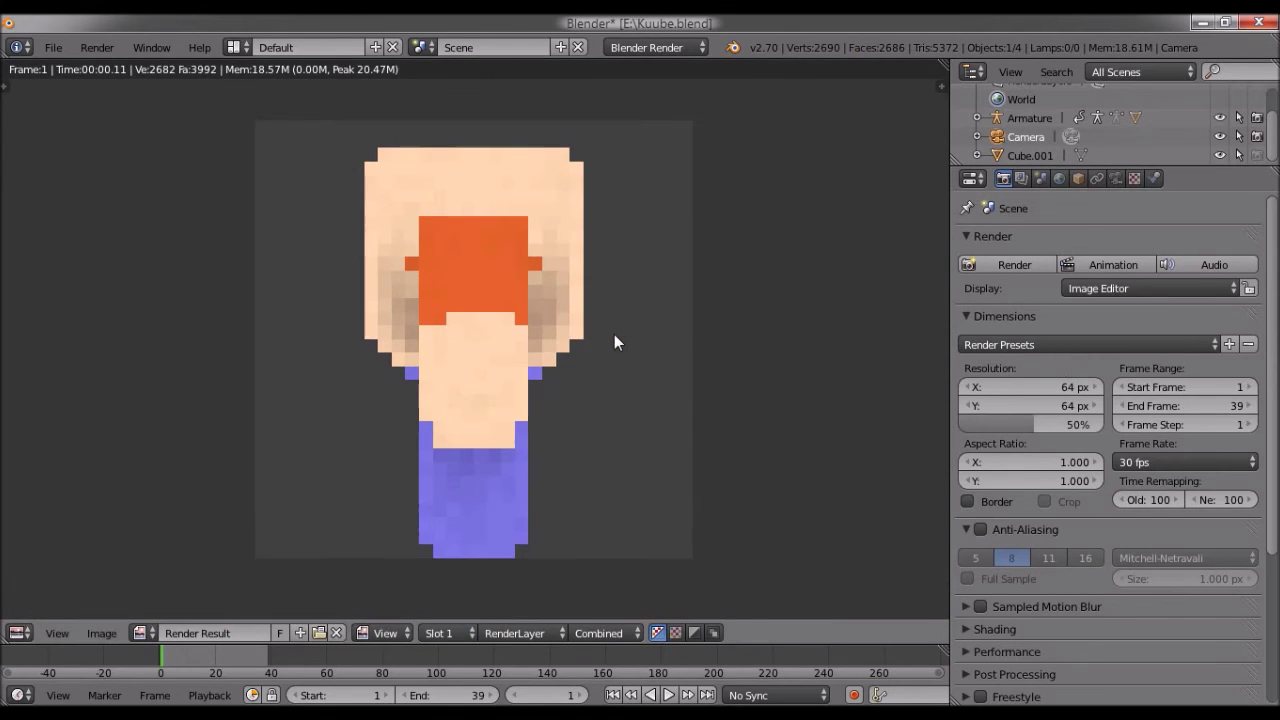
{"action": "key", "text": "Escape"}
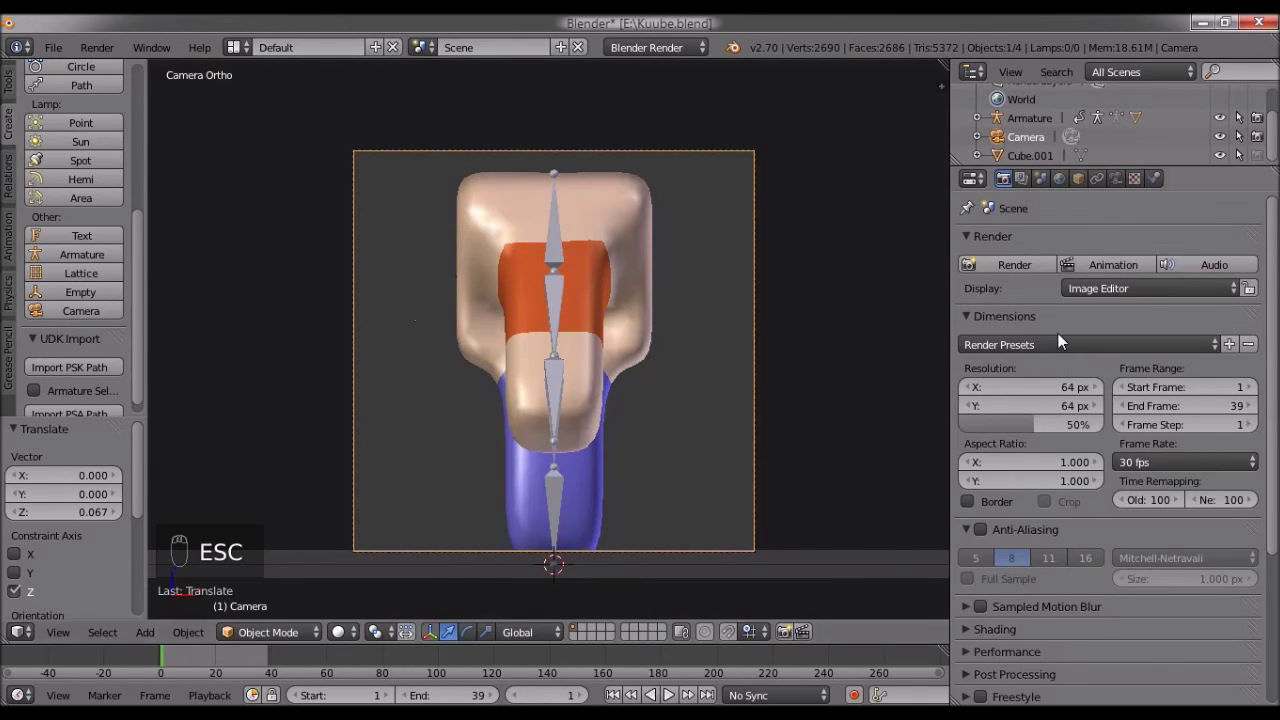
{"action": "scroll", "coordinate": [1073, 317], "scroll_direction": "down", "scroll_amount": 5}
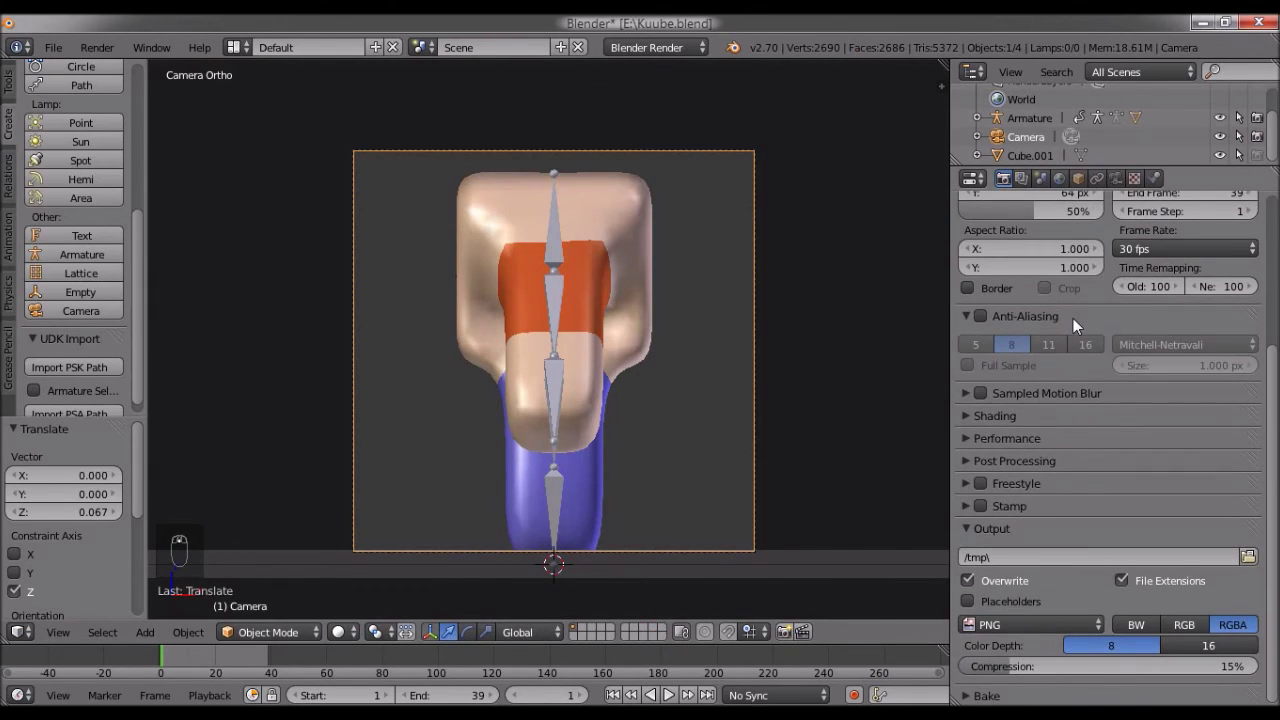
{"action": "scroll", "coordinate": [1010, 600], "scroll_direction": "up", "scroll_amount": 5}
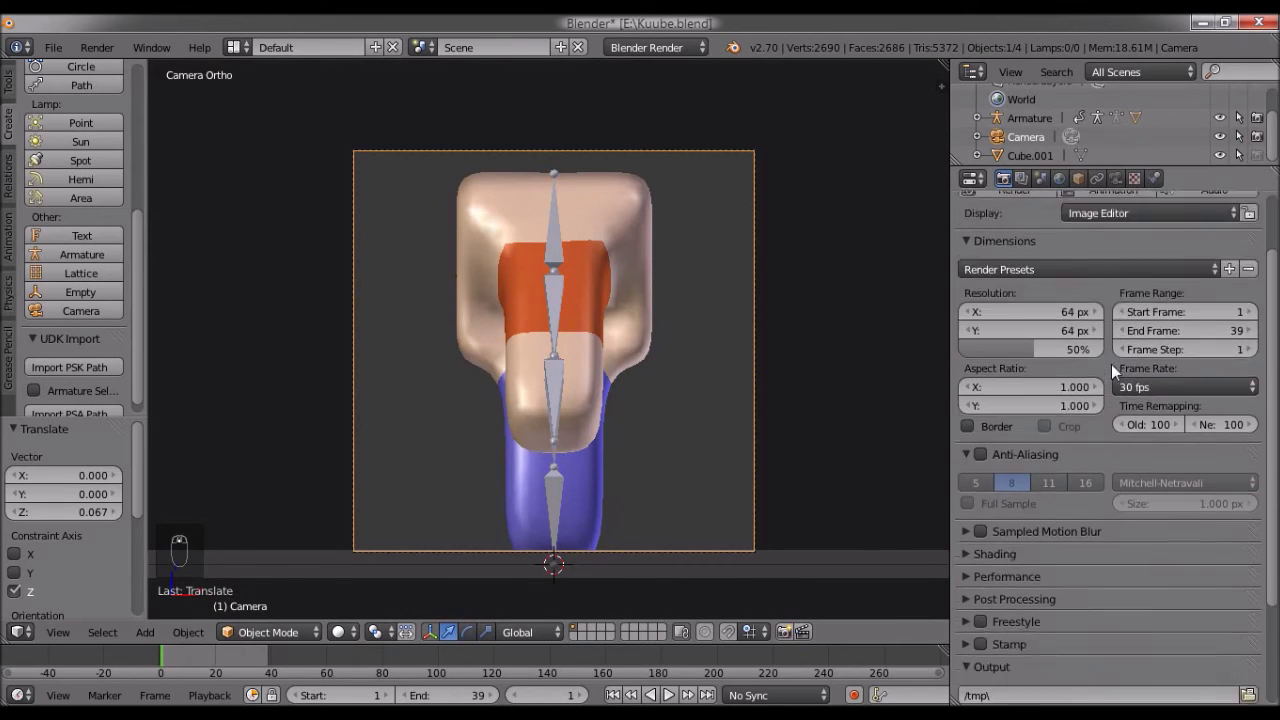
{"action": "scroll", "coordinate": [1111, 364], "scroll_direction": "down", "scroll_amount": 5}
{"action": "scroll", "coordinate": [1058, 590], "scroll_direction": "up", "scroll_amount": 5}
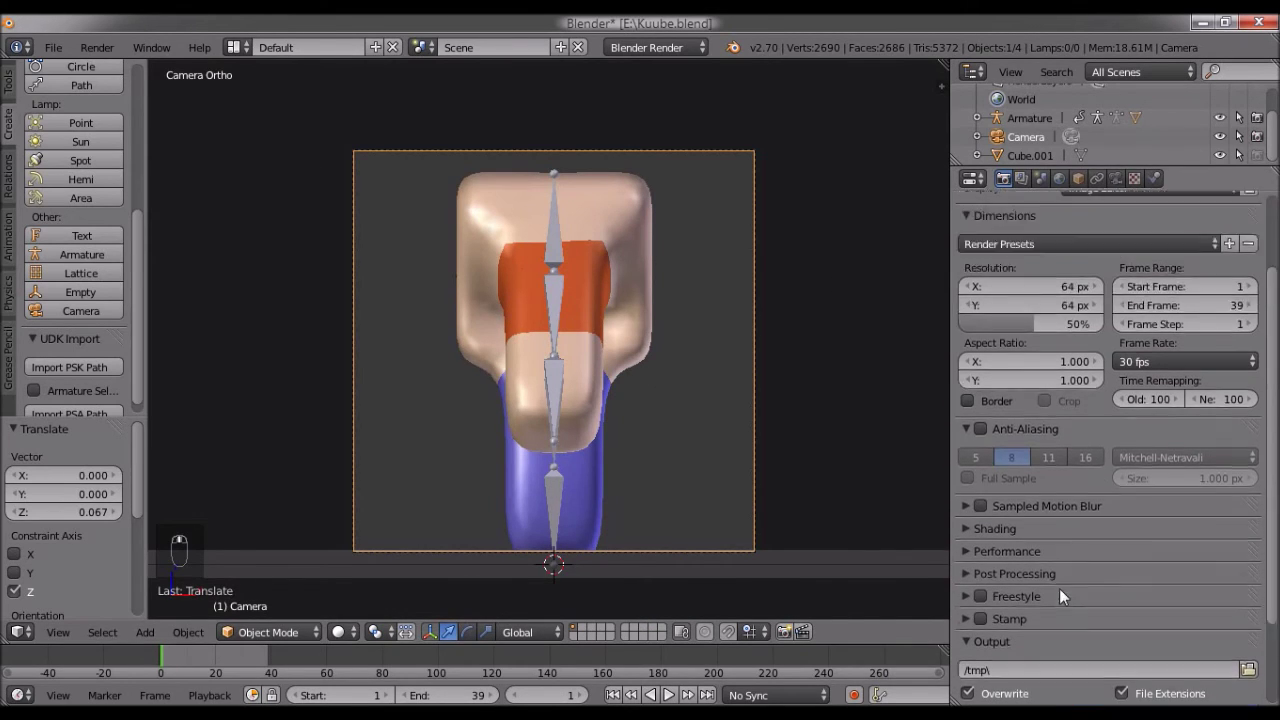
{"action": "scroll", "coordinate": [1076, 507], "scroll_direction": "down", "scroll_amount": 5}
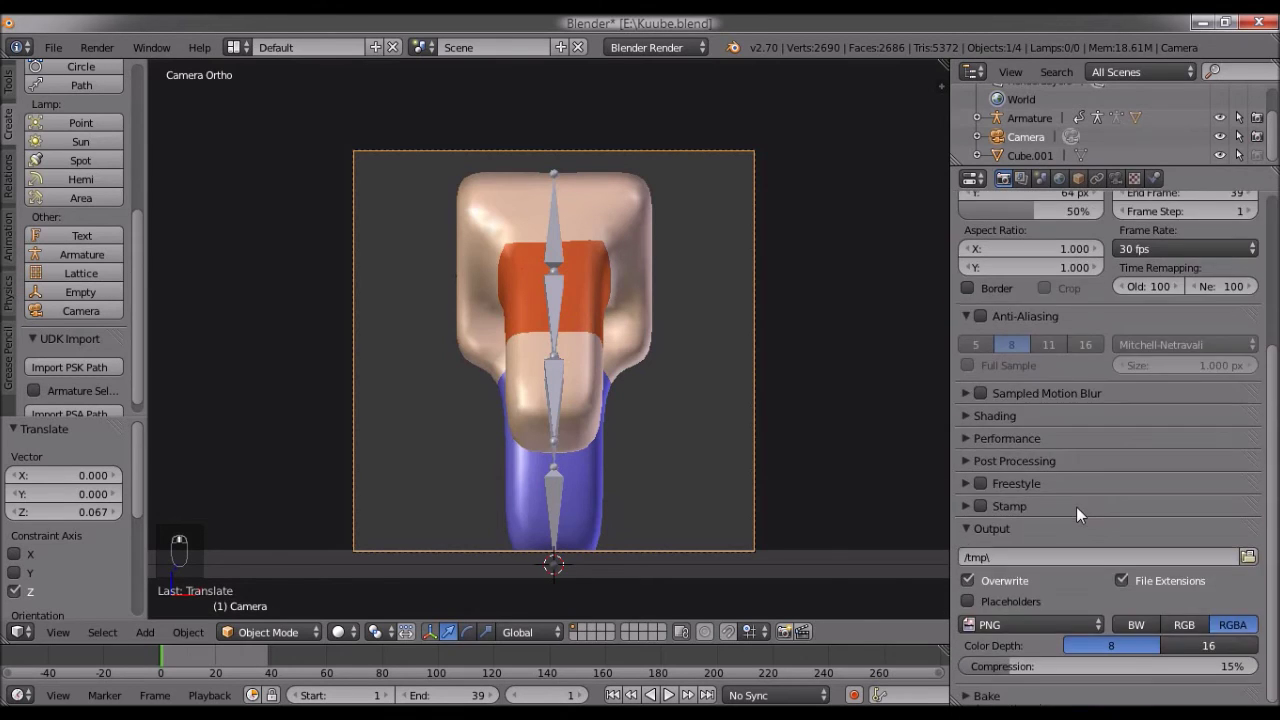
{"action": "scroll", "coordinate": [1075, 507], "scroll_direction": "up", "scroll_amount": 5}
{"action": "scroll", "coordinate": [1105, 330], "scroll_direction": "down", "scroll_amount": 5}
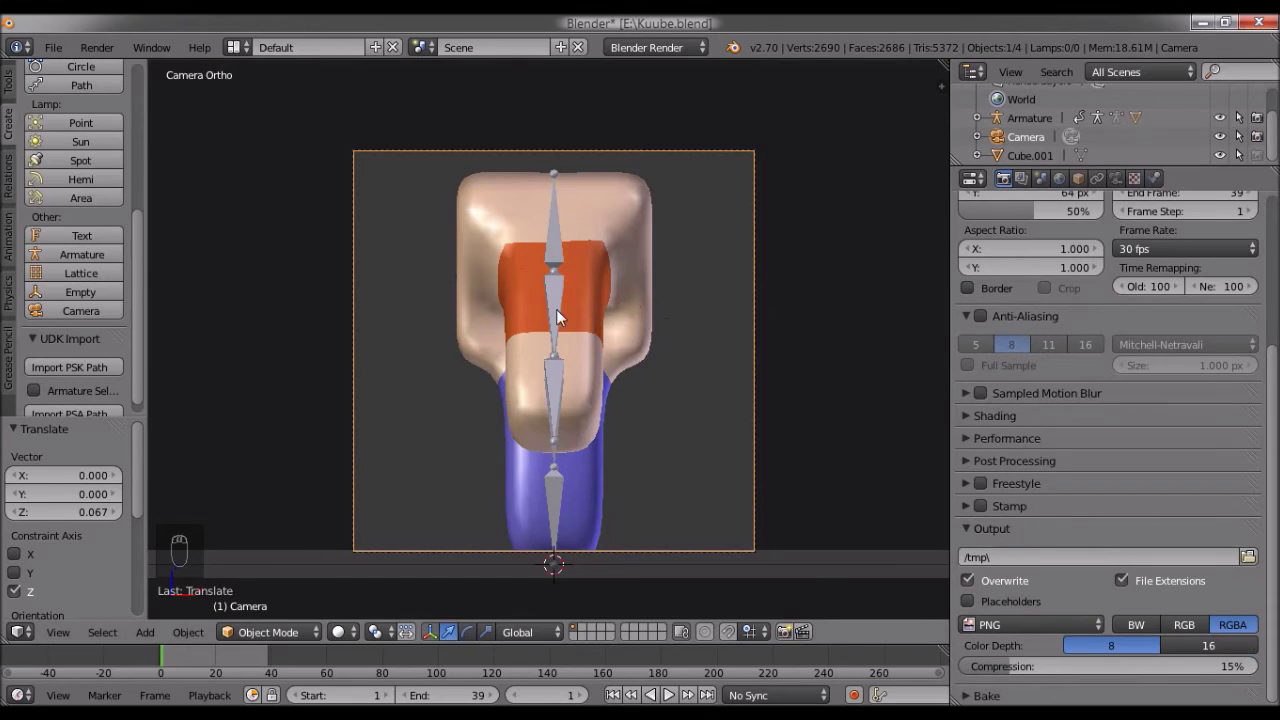
{"action": "scroll", "coordinate": [612, 500], "scroll_direction": "up", "scroll_amount": 4}
{"action": "scroll", "coordinate": [612, 500], "scroll_direction": "down", "scroll_amount": 6}
{"action": "scroll", "coordinate": [612, 496], "scroll_direction": "up", "scroll_amount": 2}
{"action": "scroll", "coordinate": [613, 498], "scroll_direction": "down", "scroll_amount": 1}
Set the world horizon colour to bright magenta (R 0.711, G 0, B 0.640)
{"action": "left_click", "coordinate": [1060, 178]}
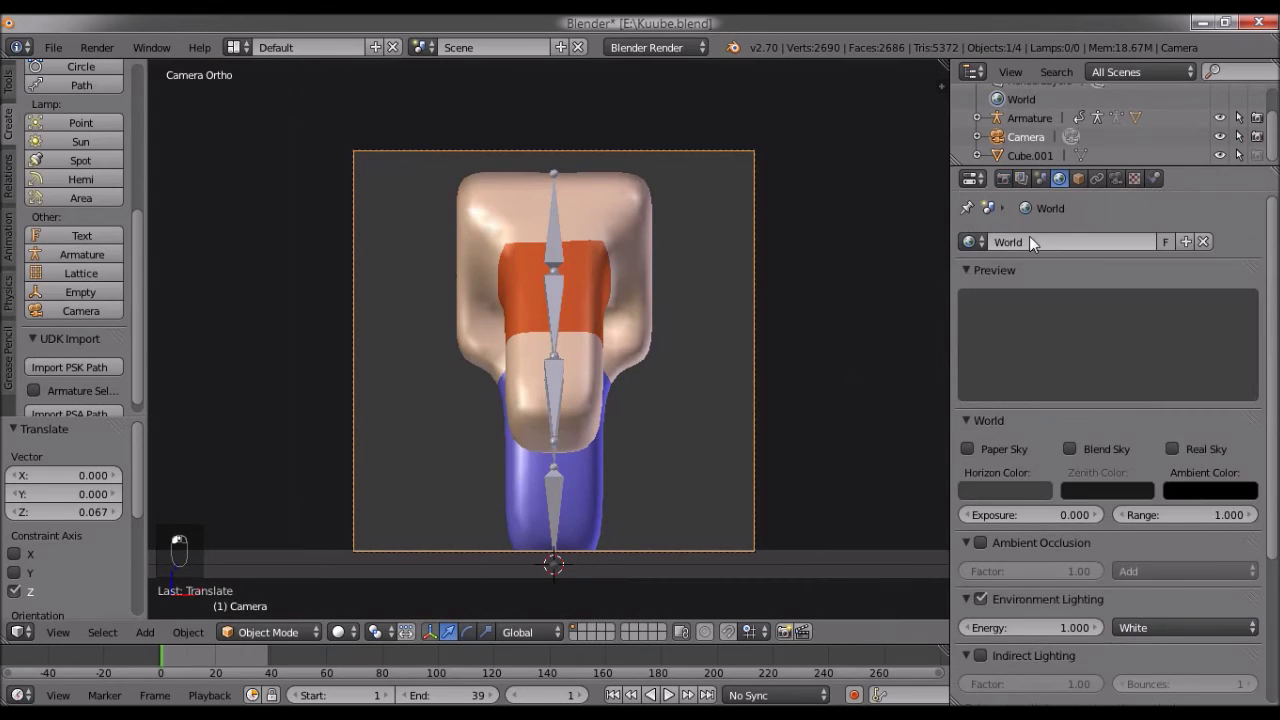
{"action": "scroll", "coordinate": [1070, 410], "scroll_direction": "down", "scroll_amount": 1}
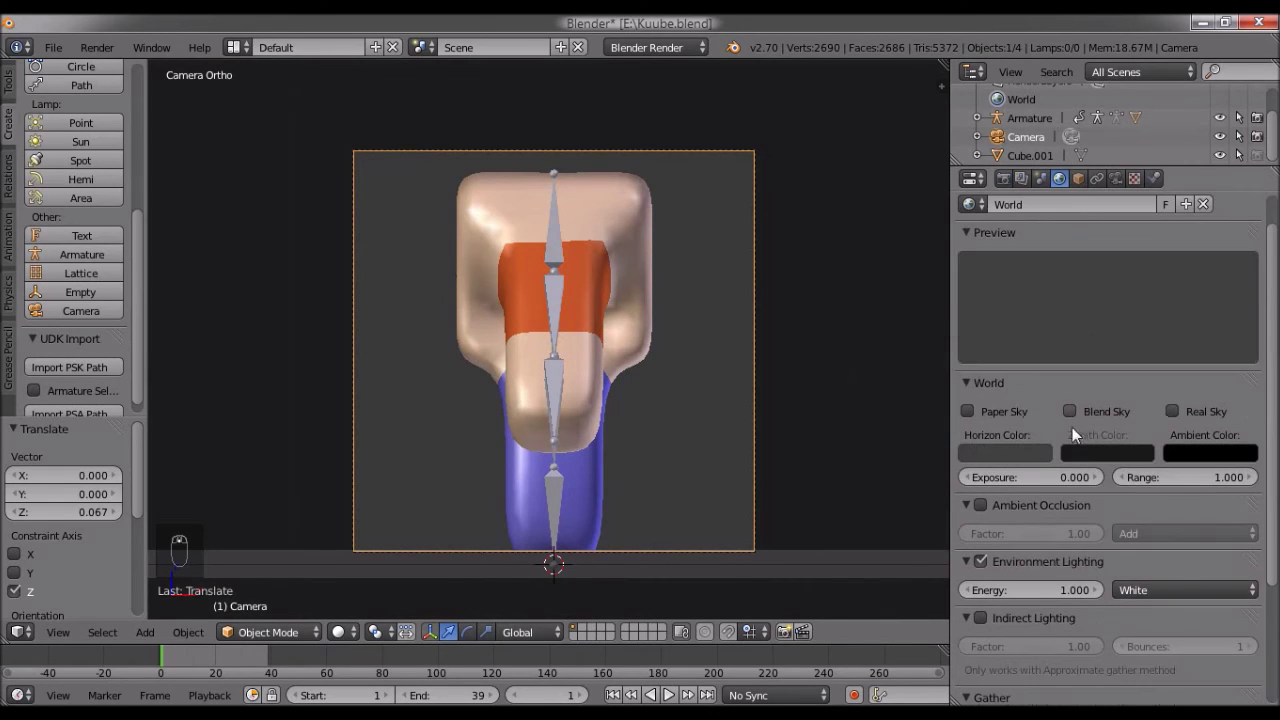
{"action": "left_click", "coordinate": [1089, 455]}
{"action": "left_click", "coordinate": [1013, 452]}
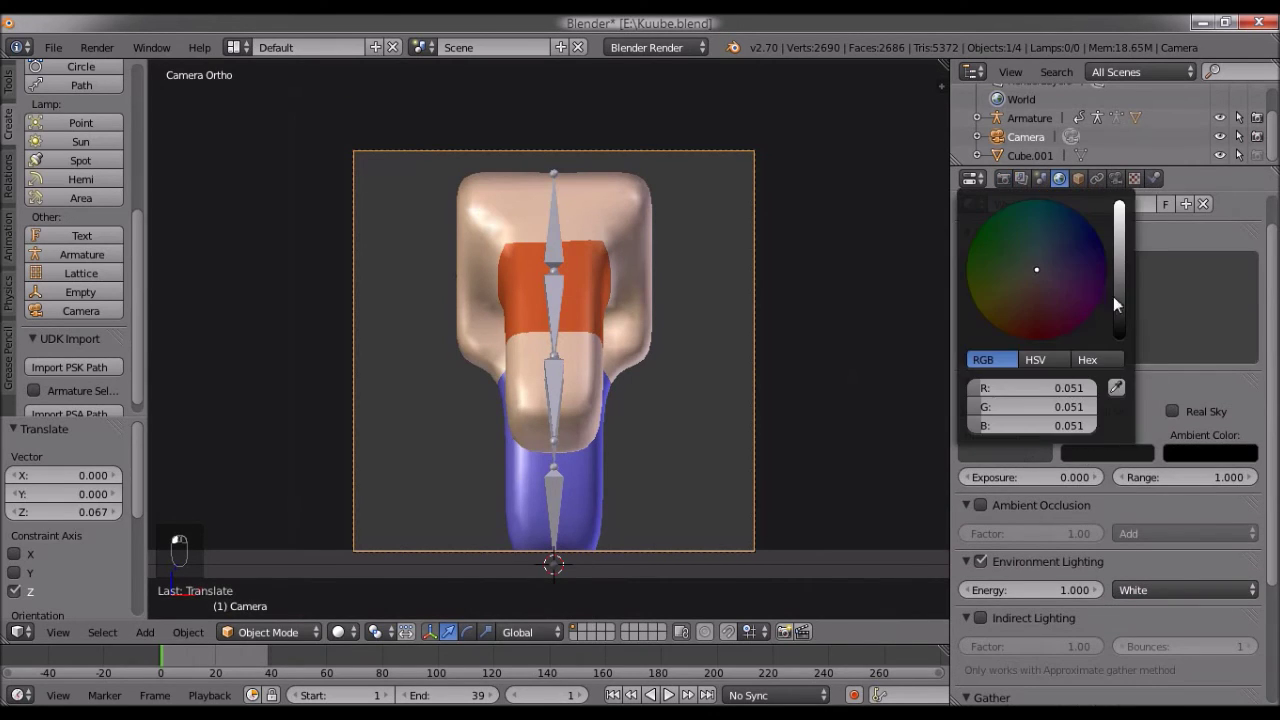
{"action": "left_click_drag", "start_coordinate": [1064, 295], "coordinate": [1119, 218]}
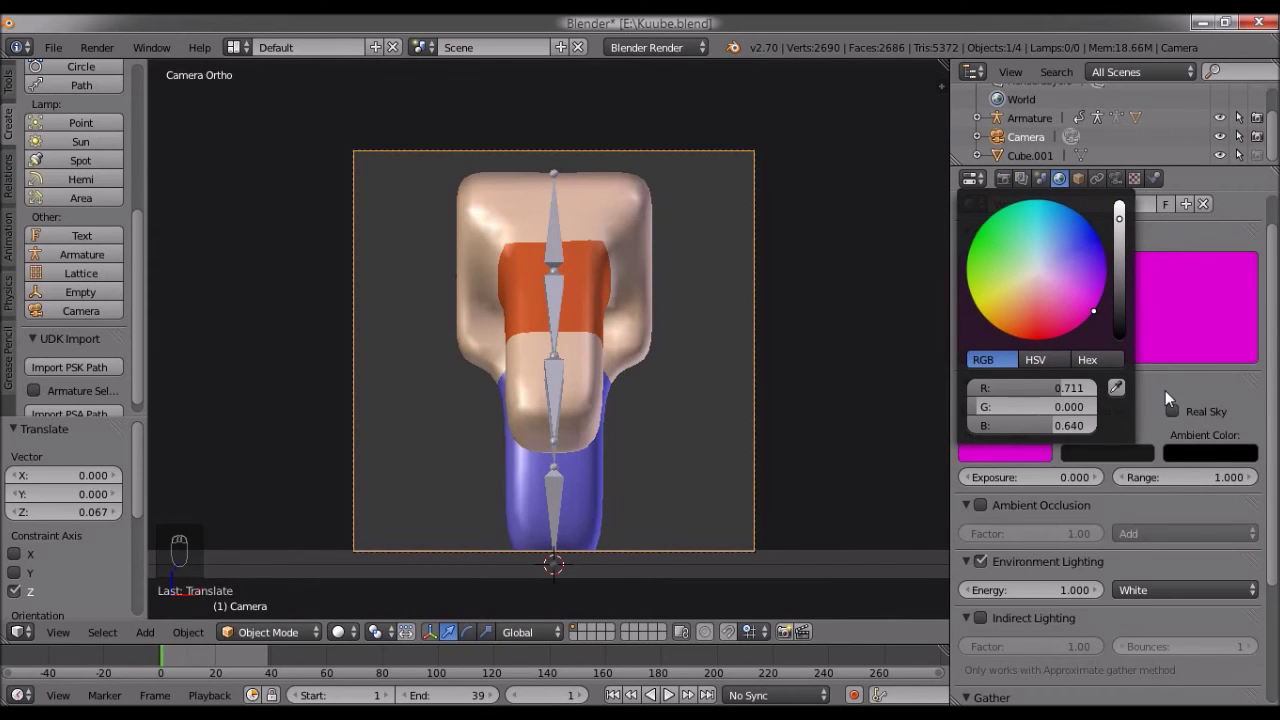
Render a test image of the pixel sprite against the magenta background
{"action": "left_click", "coordinate": [1003, 178]}
{"action": "scroll", "coordinate": [997, 326], "scroll_direction": "up", "scroll_amount": 3}
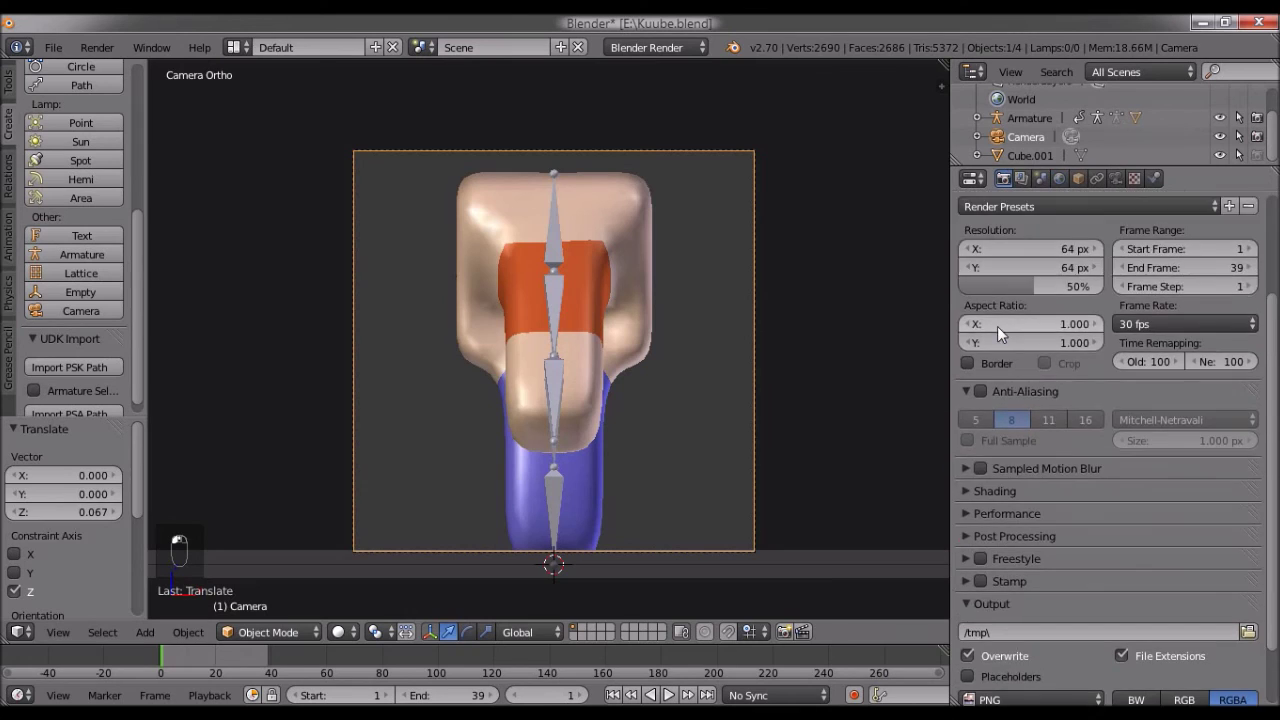
{"action": "scroll", "coordinate": [997, 326], "scroll_direction": "up", "scroll_amount": 3}
{"action": "left_click", "coordinate": [995, 264]}
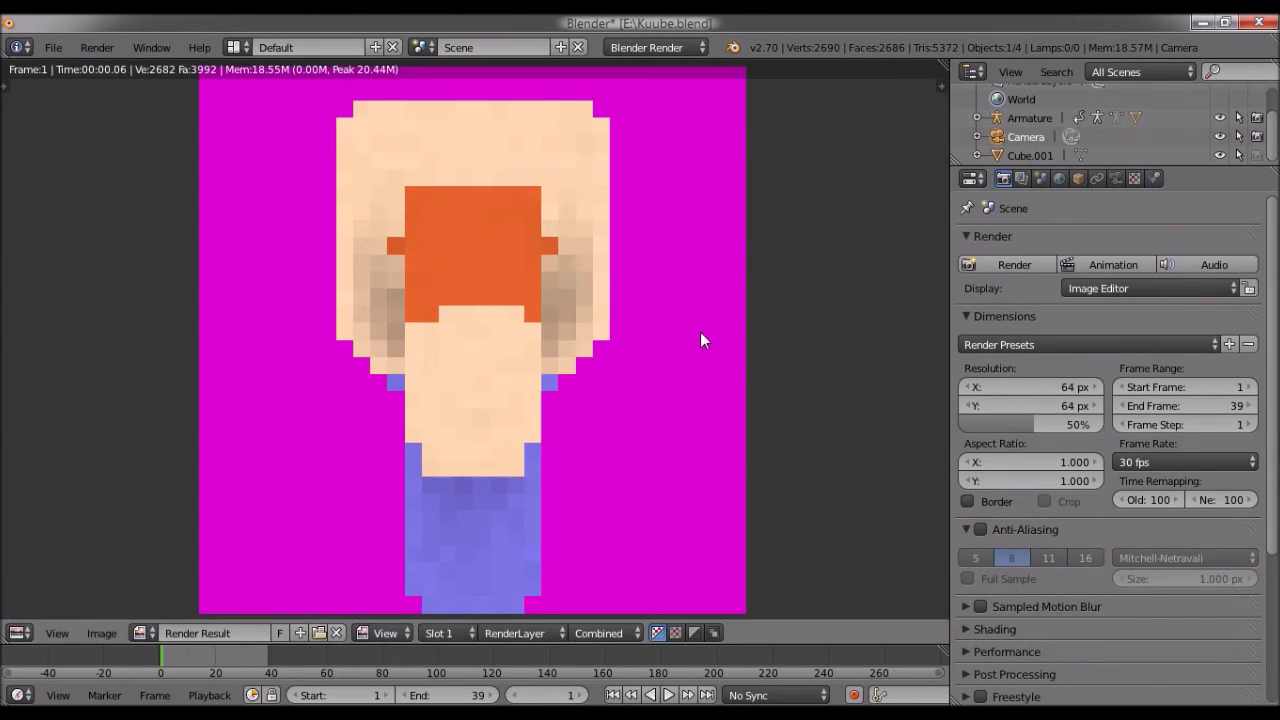
{"action": "scroll", "coordinate": [700, 332], "scroll_direction": "down", "scroll_amount": 1}
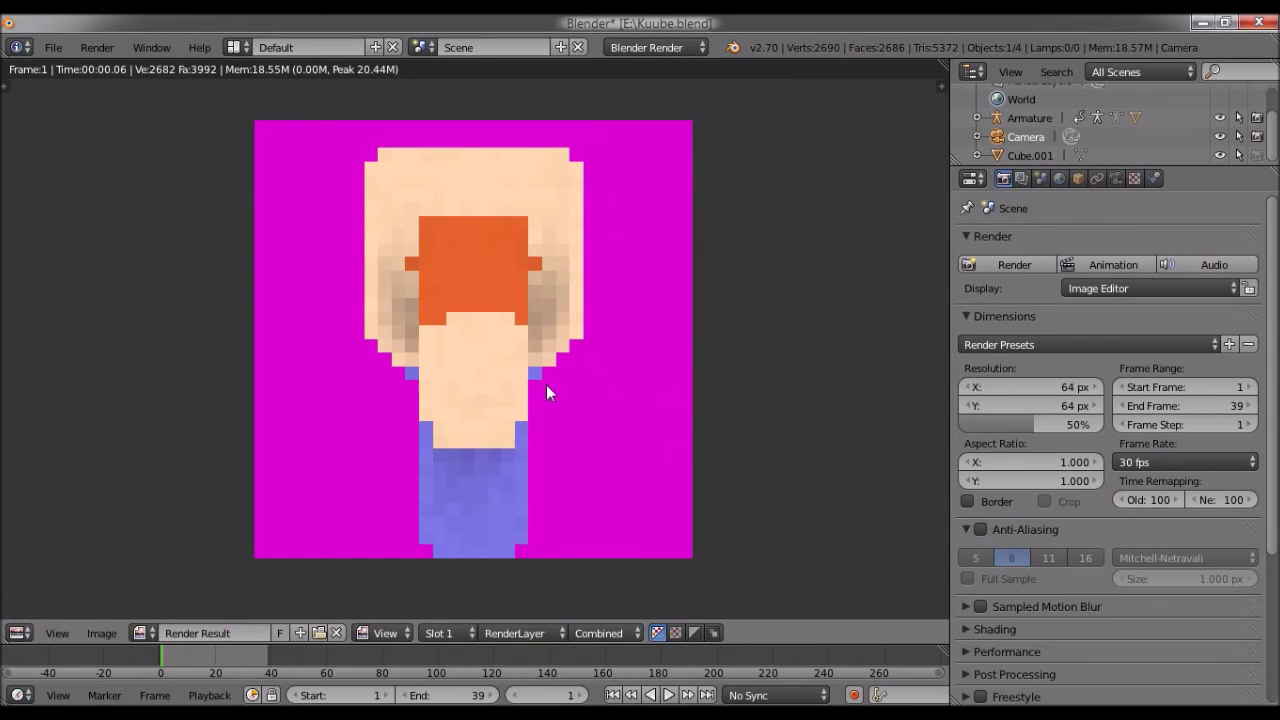
{"action": "key", "text": "Escape"}
Change the render output path to /tmp/Tutorial/frame
{"action": "scroll", "coordinate": [1160, 367], "scroll_direction": "down", "scroll_amount": 5}
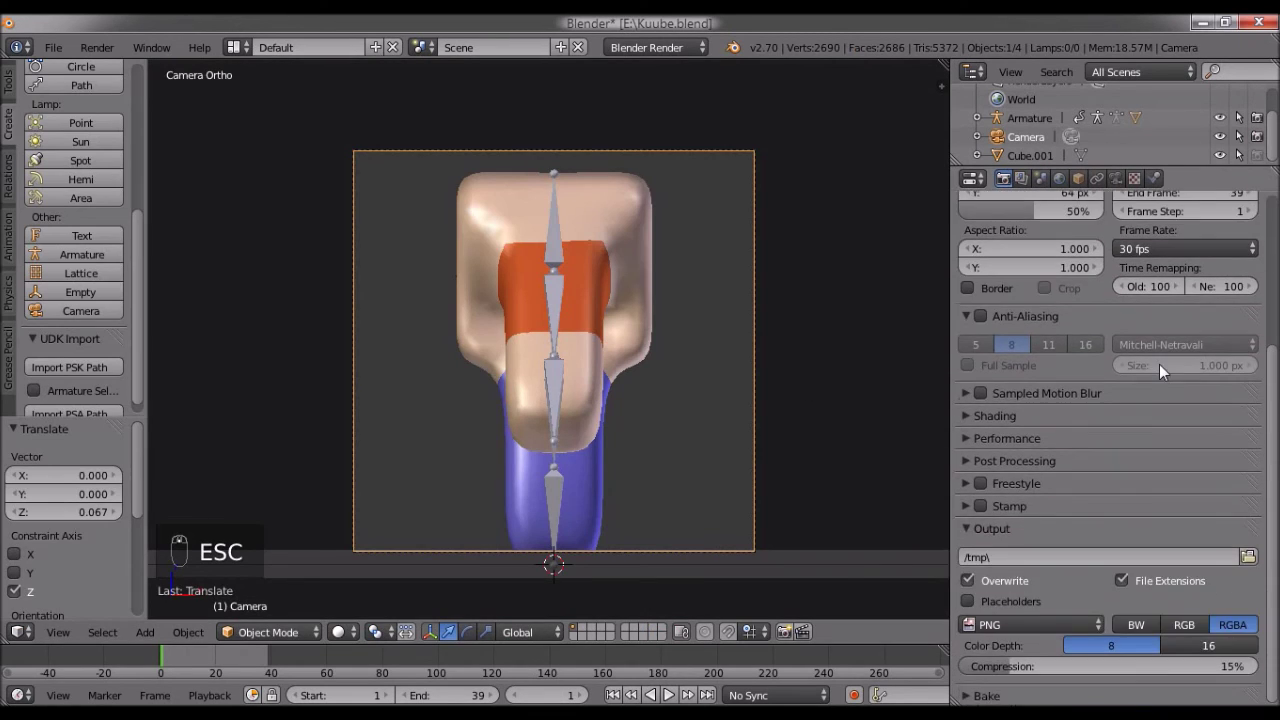
{"action": "left_click", "coordinate": [1031, 556]}
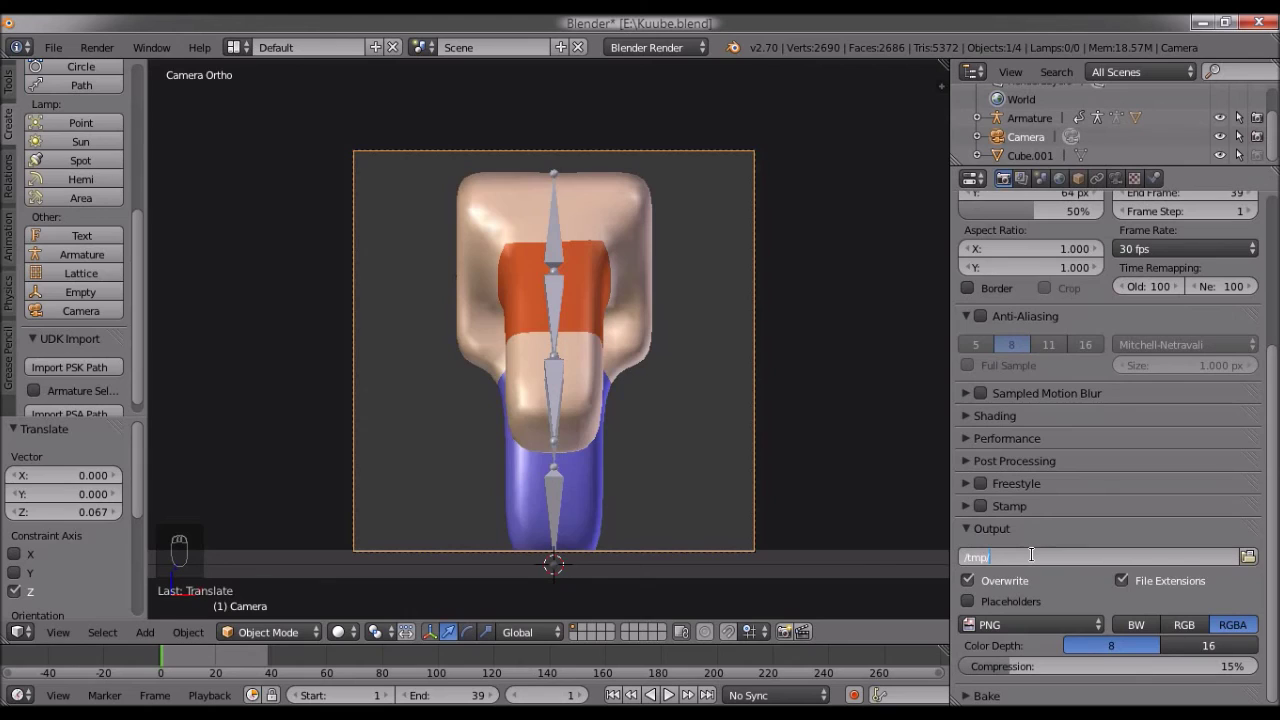
{"action": "type", "text": "Tutorial/frame"}
{"action": "key", "text": "Return"}
{"action": "scroll", "coordinate": [1018, 641], "scroll_direction": "up", "scroll_amount": 1}
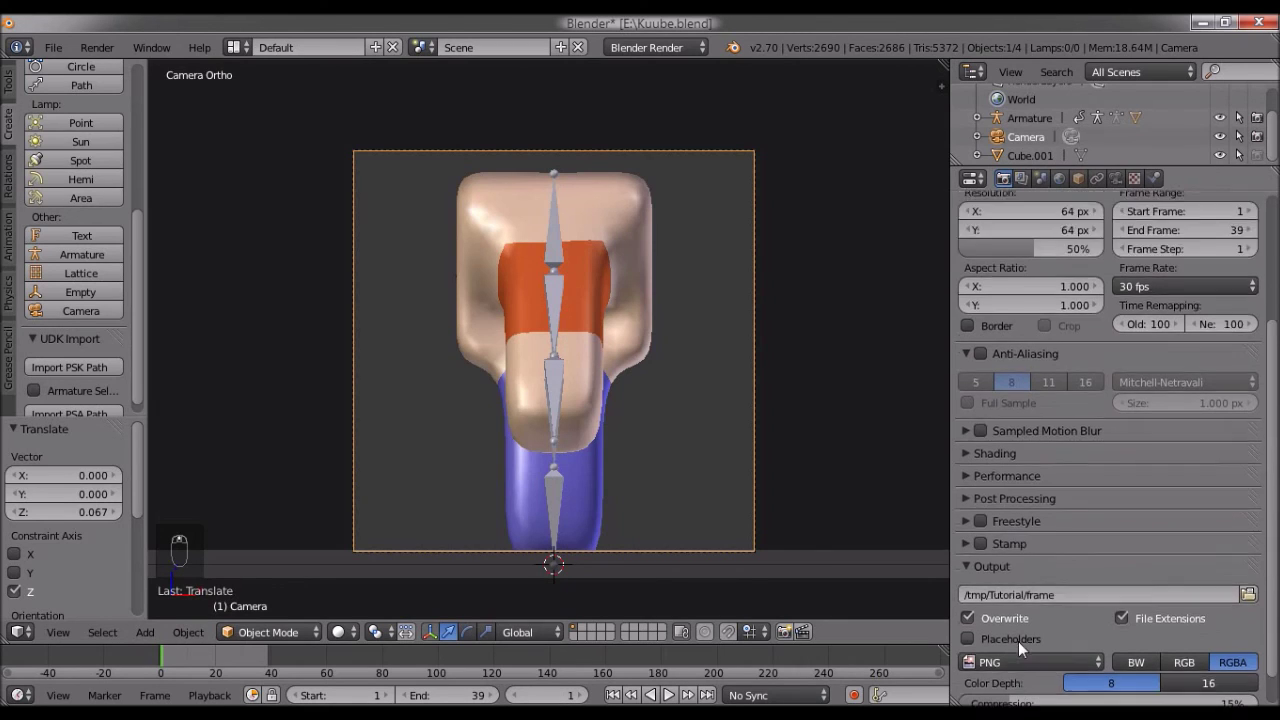
{"action": "scroll", "coordinate": [1018, 641], "scroll_direction": "up", "scroll_amount": 5}
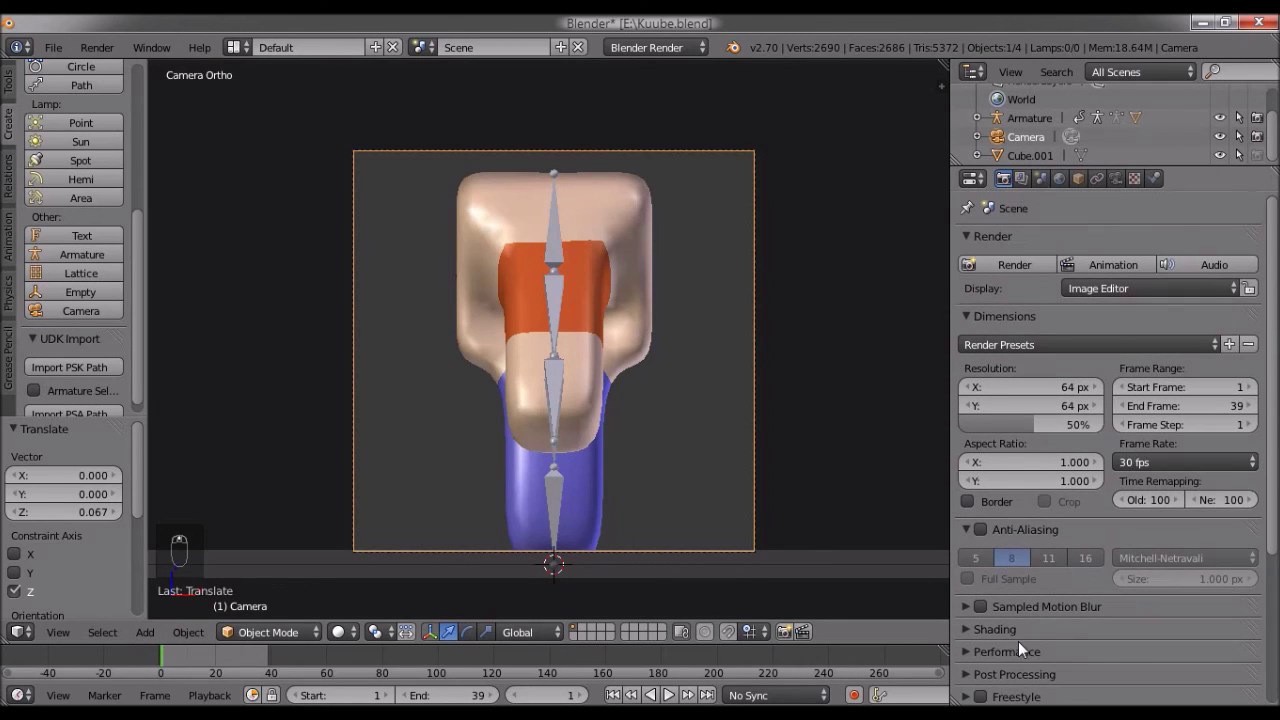
Render the full animation, frames 1 to 39, then close the render view
{"action": "left_click", "coordinate": [1086, 269]}
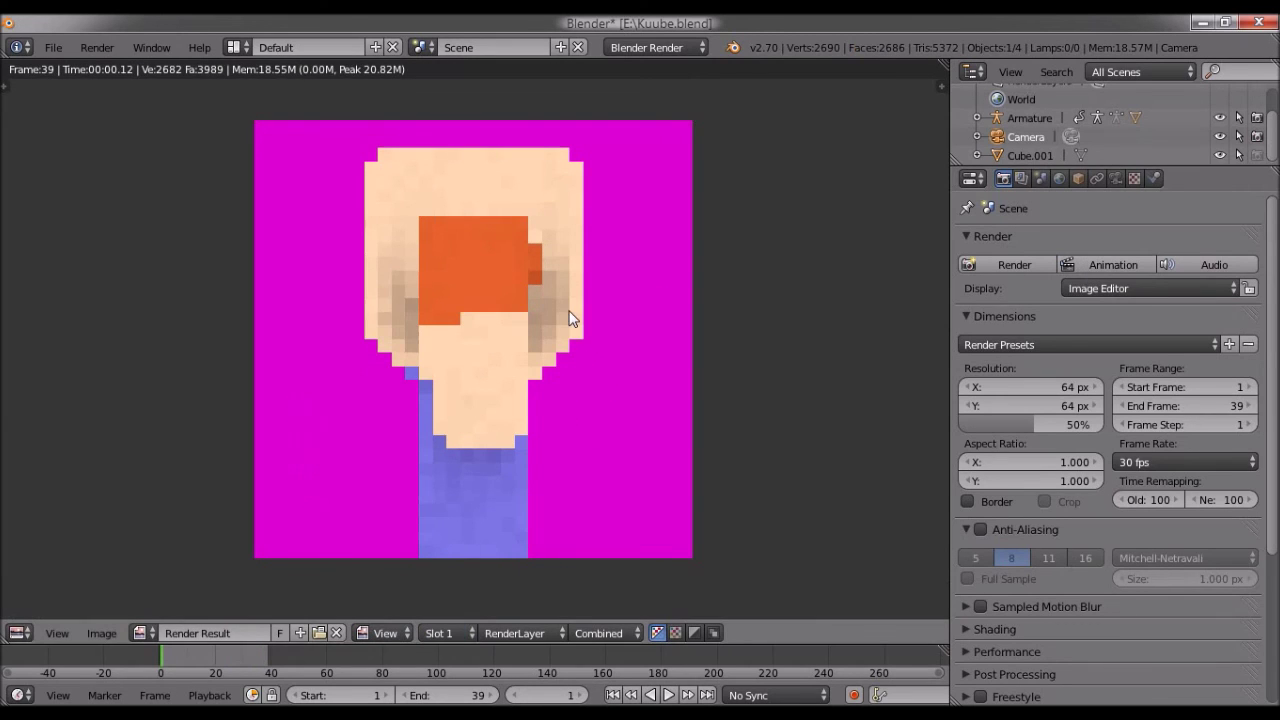
{"action": "scroll", "coordinate": [570, 312], "scroll_direction": "down", "scroll_amount": 1}
{"action": "scroll", "coordinate": [570, 312], "scroll_direction": "up", "scroll_amount": 1}
{"action": "key", "text": "Escape"}
{"action": "scroll", "coordinate": [820, 374], "scroll_direction": "up", "scroll_amount": 2}
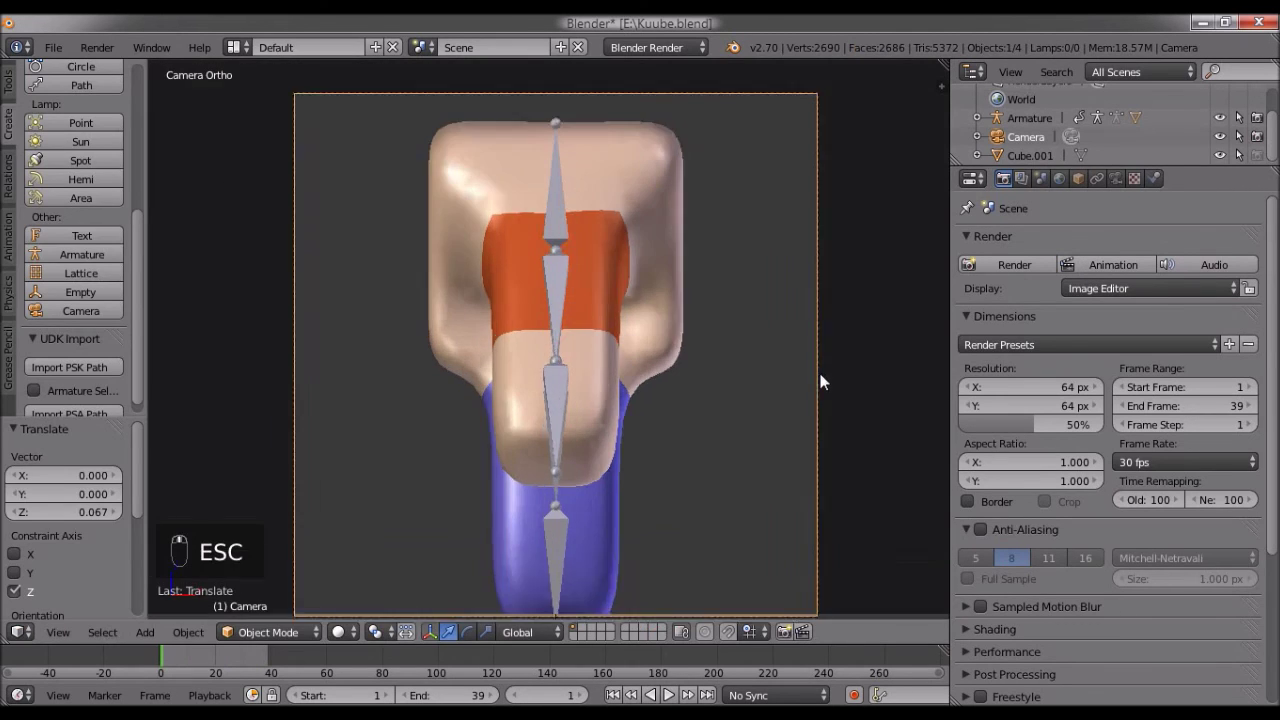
{"action": "scroll", "coordinate": [820, 374], "scroll_direction": "down", "scroll_amount": 2}
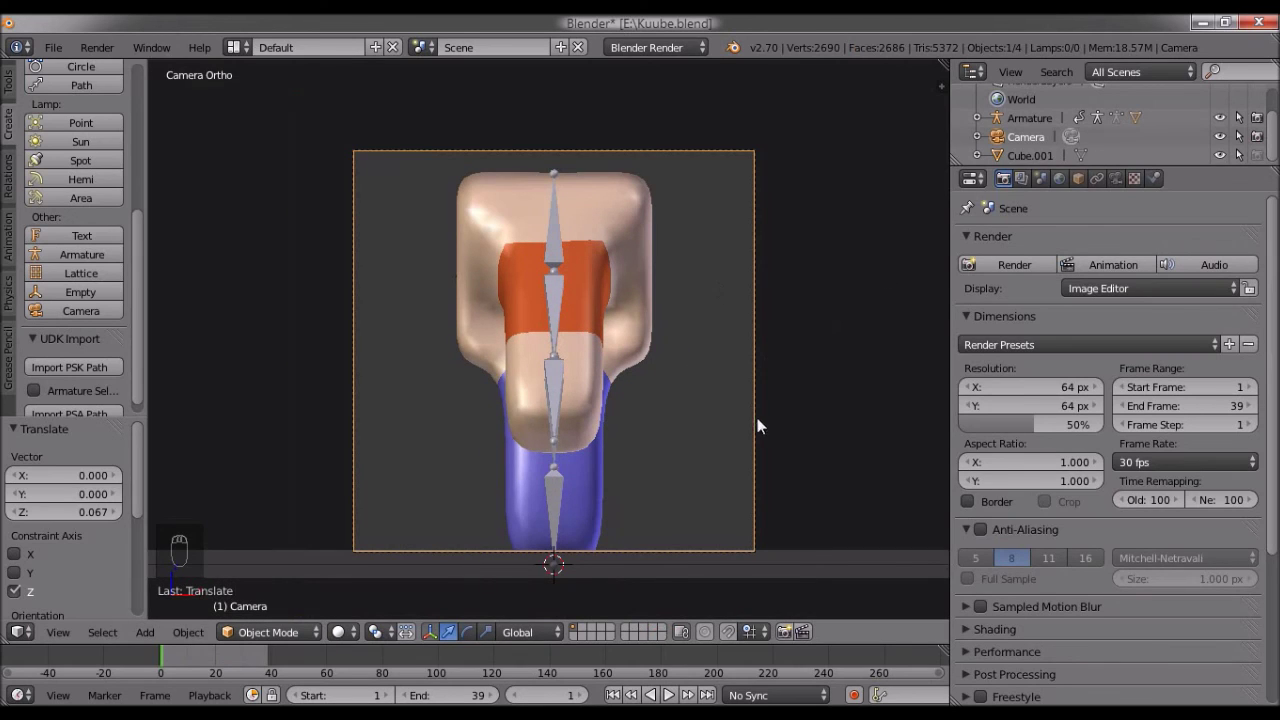
{"action": "scroll", "coordinate": [760, 416], "scroll_direction": "down", "scroll_amount": 1}
{"action": "scroll", "coordinate": [763, 414], "scroll_direction": "up", "scroll_amount": 1}
{"action": "scroll", "coordinate": [750, 400], "scroll_direction": "up", "scroll_amount": 1}
{"action": "scroll", "coordinate": [732, 410], "scroll_direction": "down", "scroll_amount": 1}
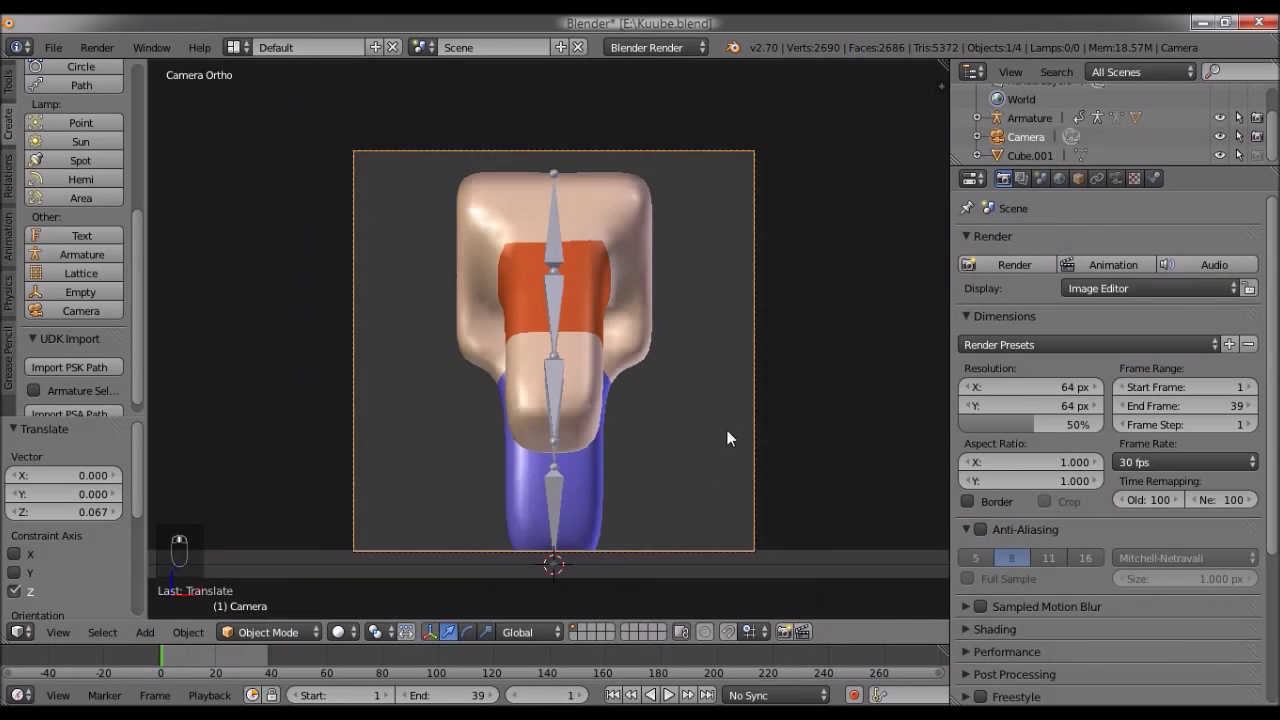